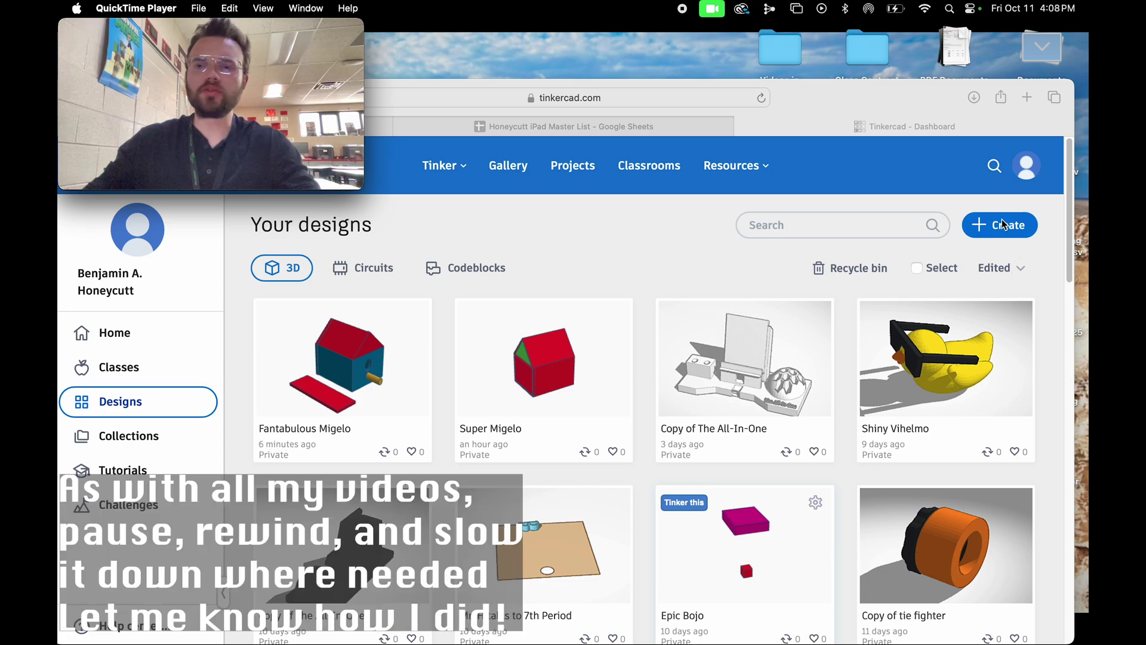
Create a new 3D design and place the ruler near the back-right corner of the workplane.
click(1000, 227)
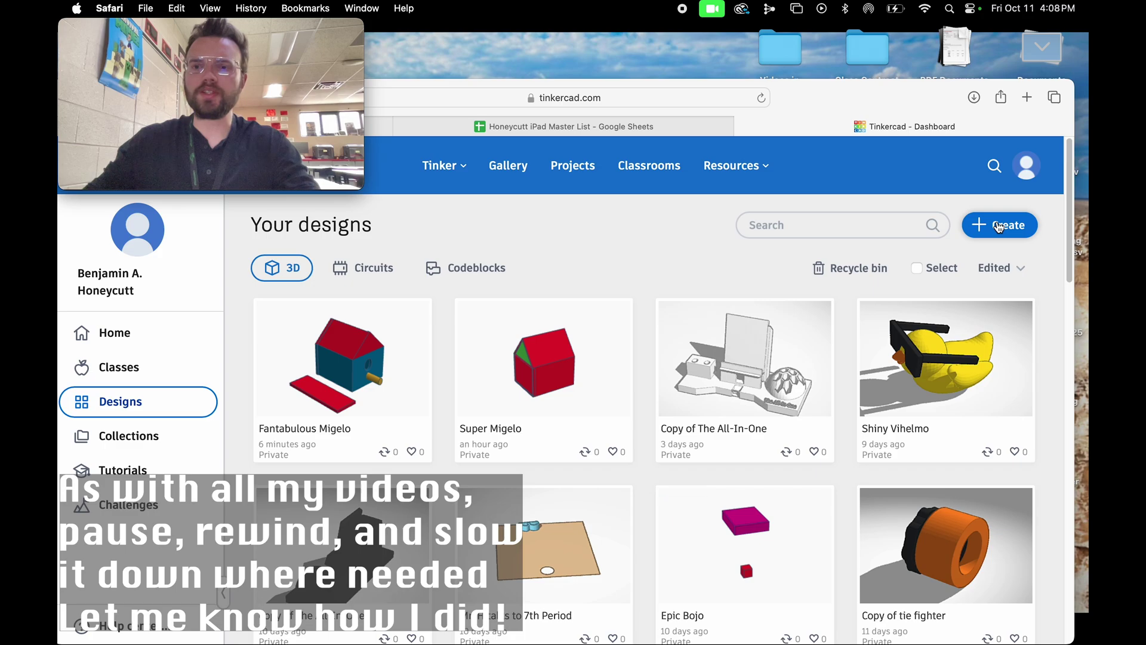
click(1000, 227)
click(965, 263)
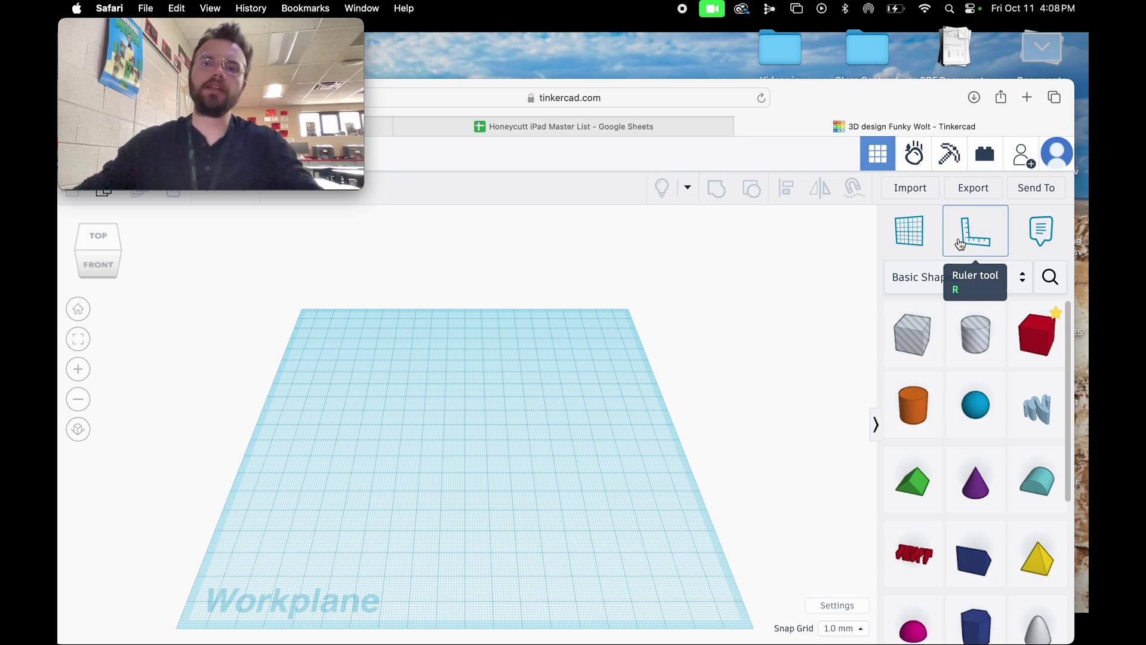
click(979, 246)
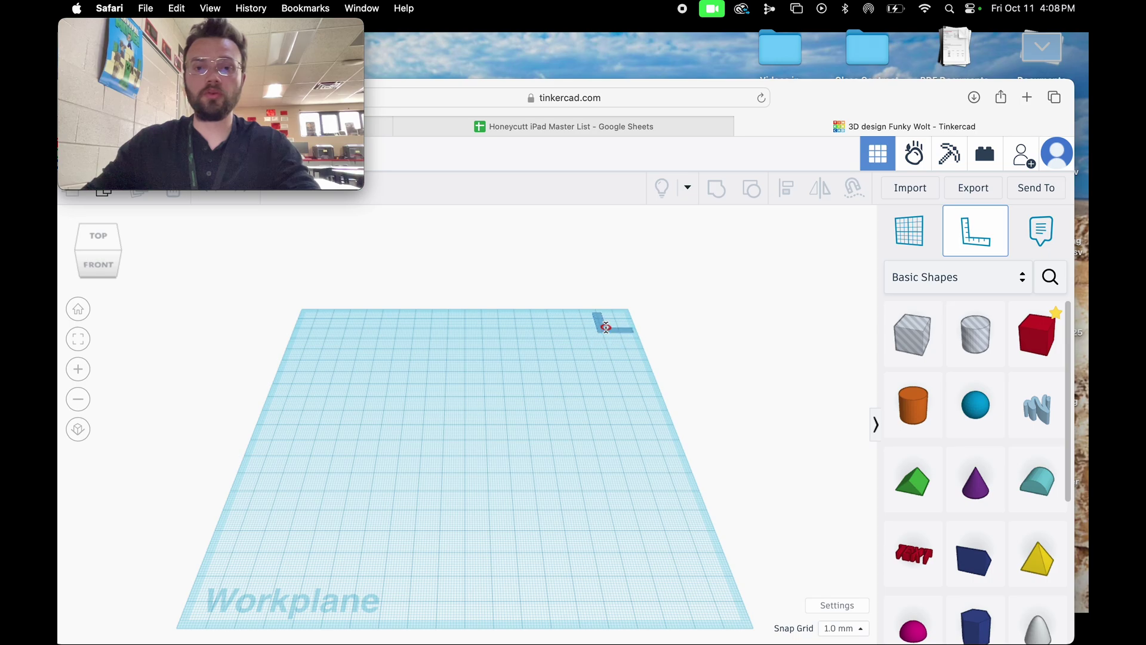
click(605, 327)
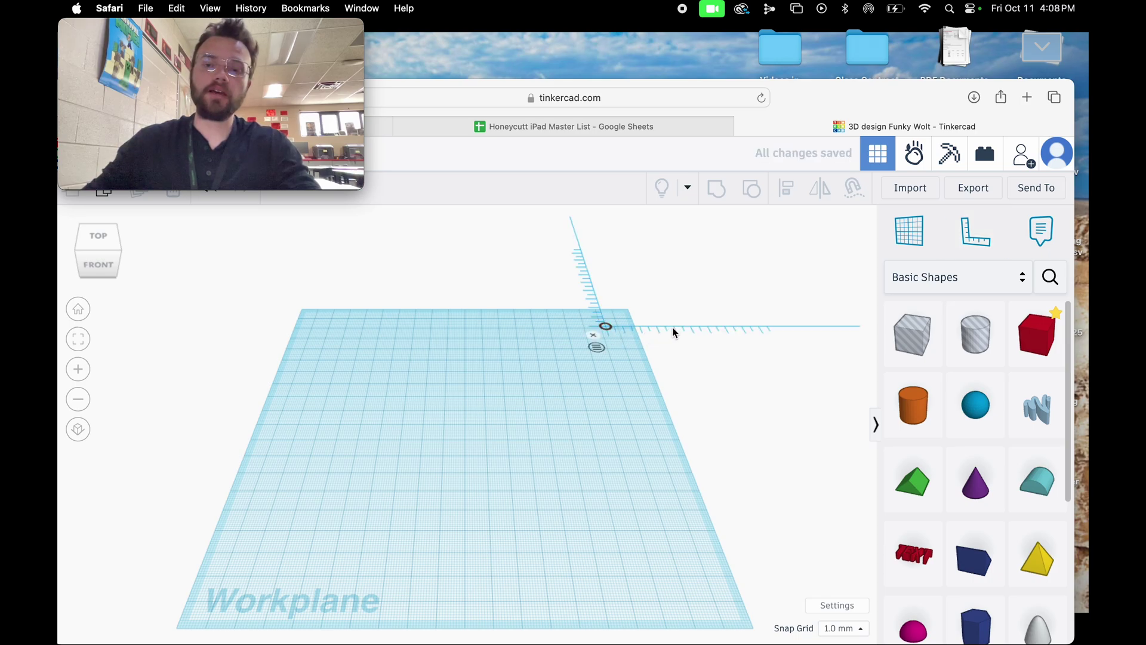
Place a box on the workplane and size it 80 mm long, 50 mm wide and 40 mm high.
click(1039, 341)
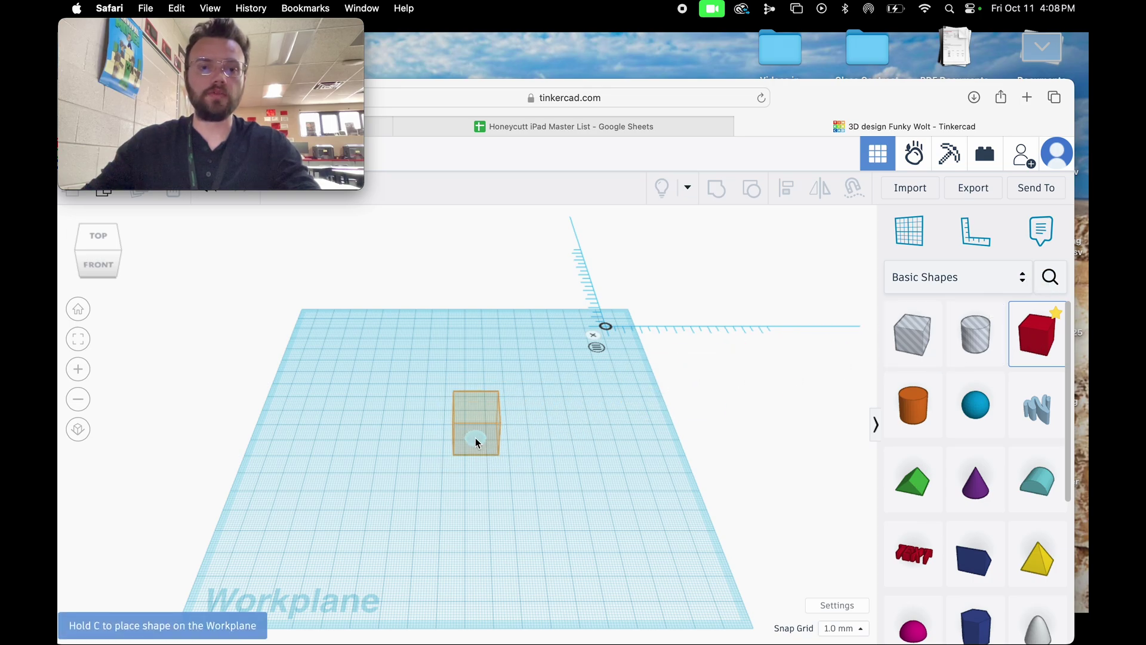
click(476, 442)
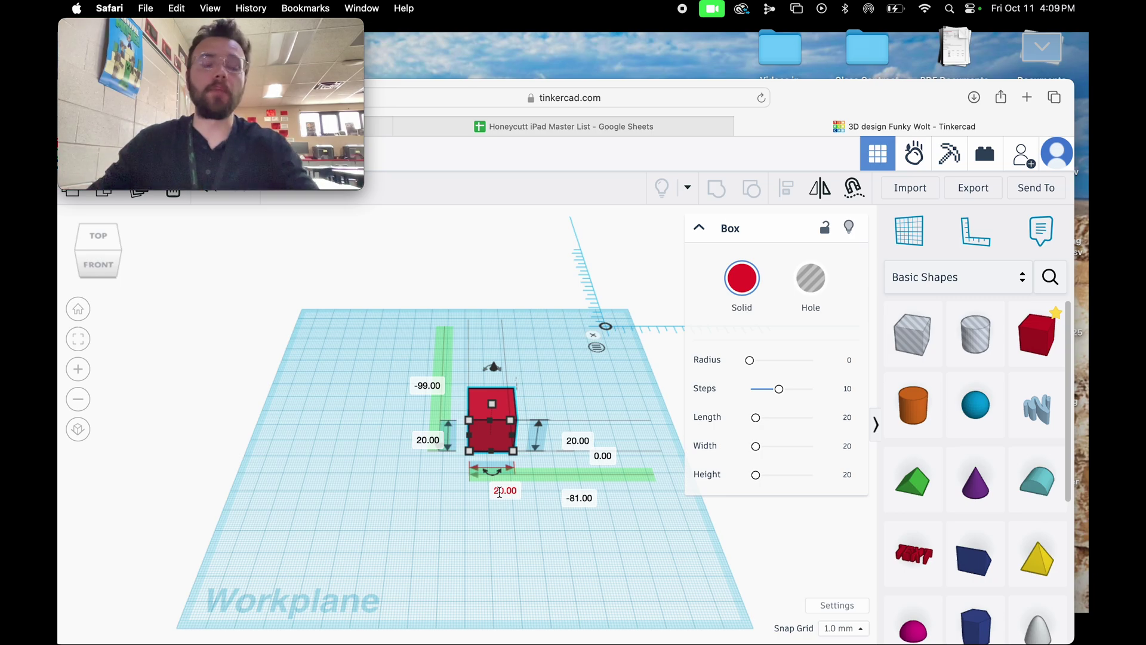
click(419, 442)
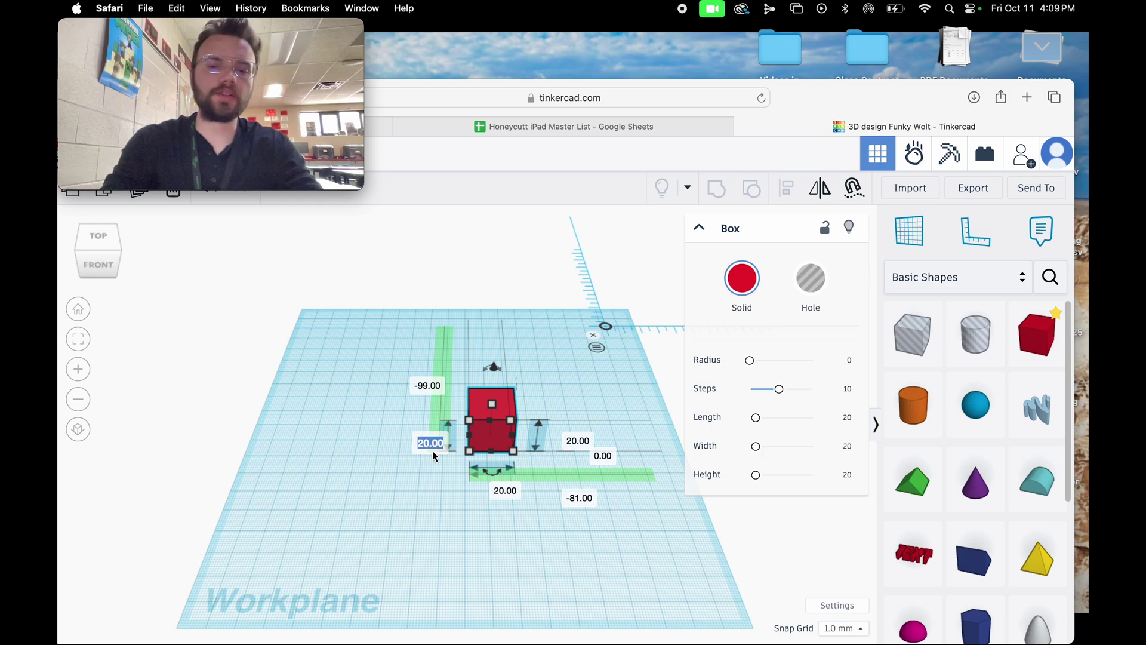
text(80)
key(Return)
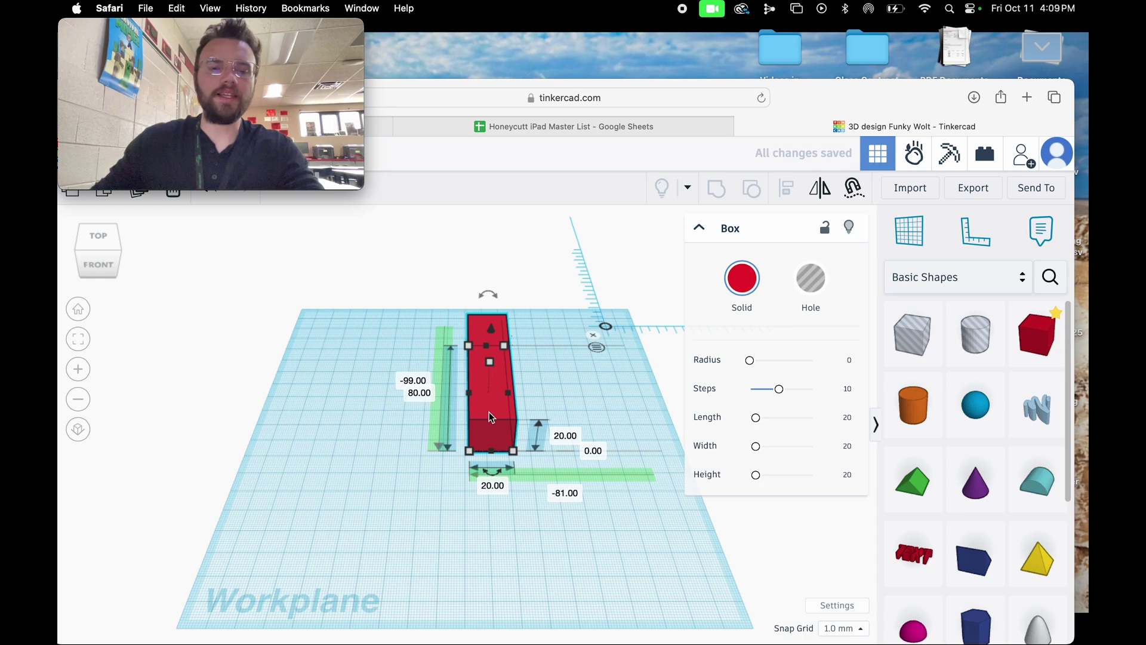
click(484, 485)
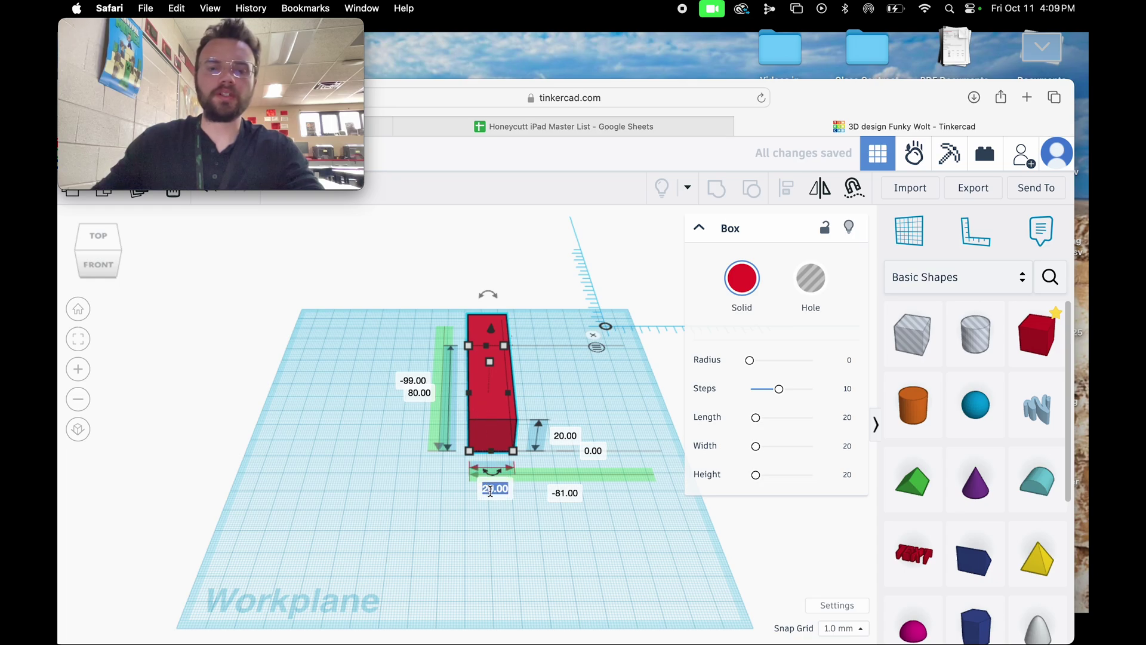
text(50)
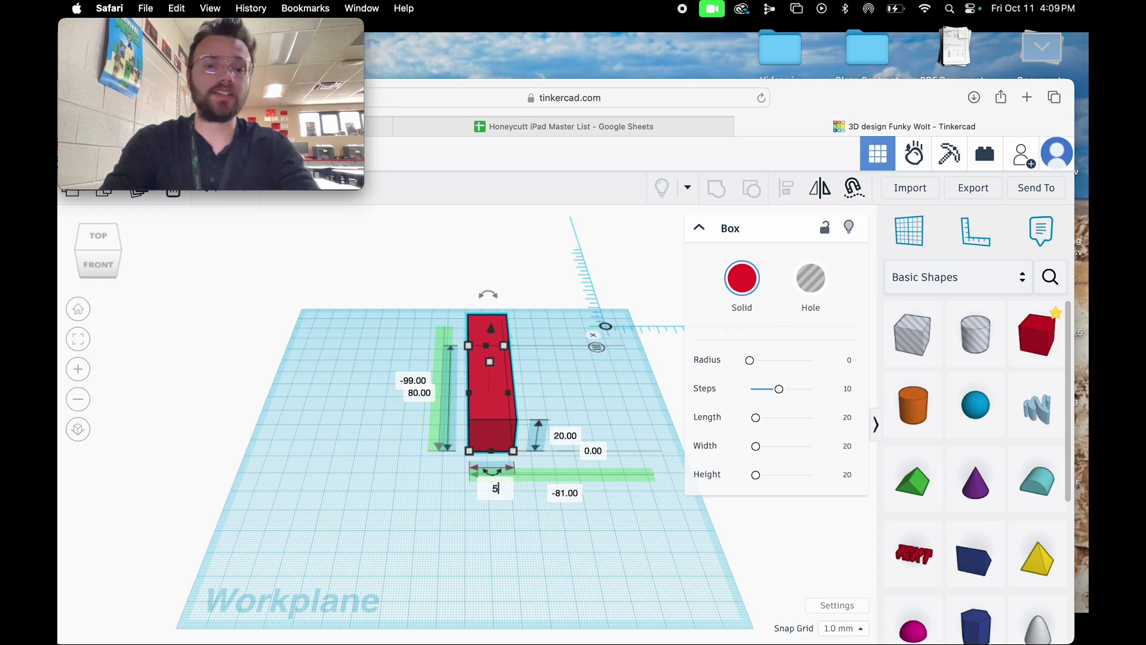
key(Return)
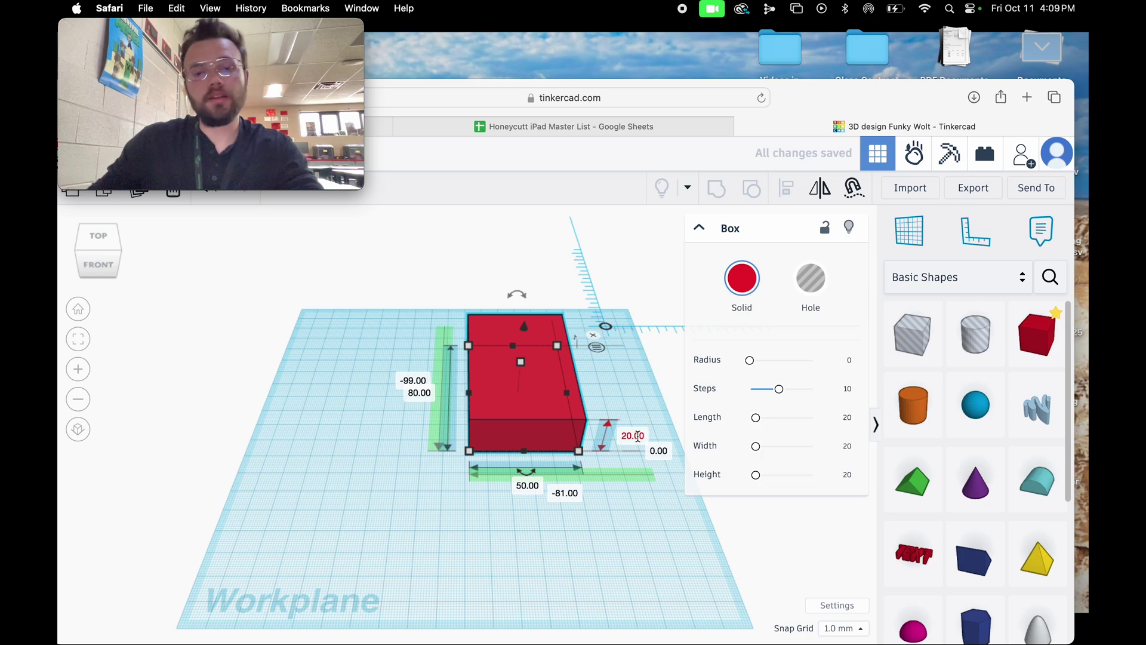
click(632, 436)
text(40)
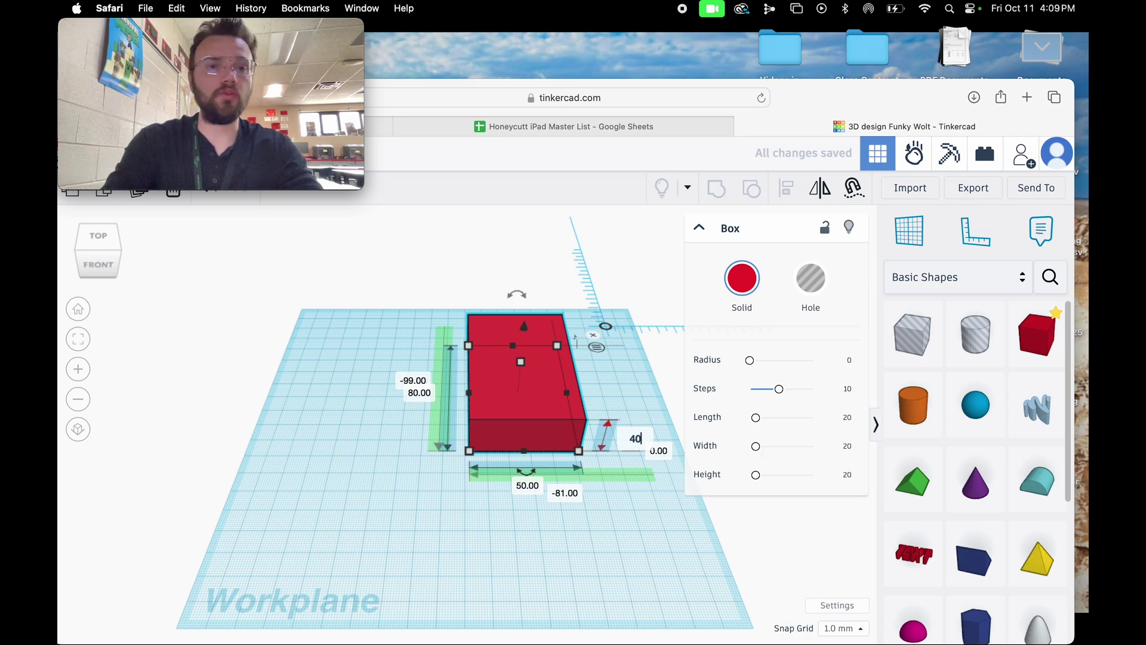
key(Return)
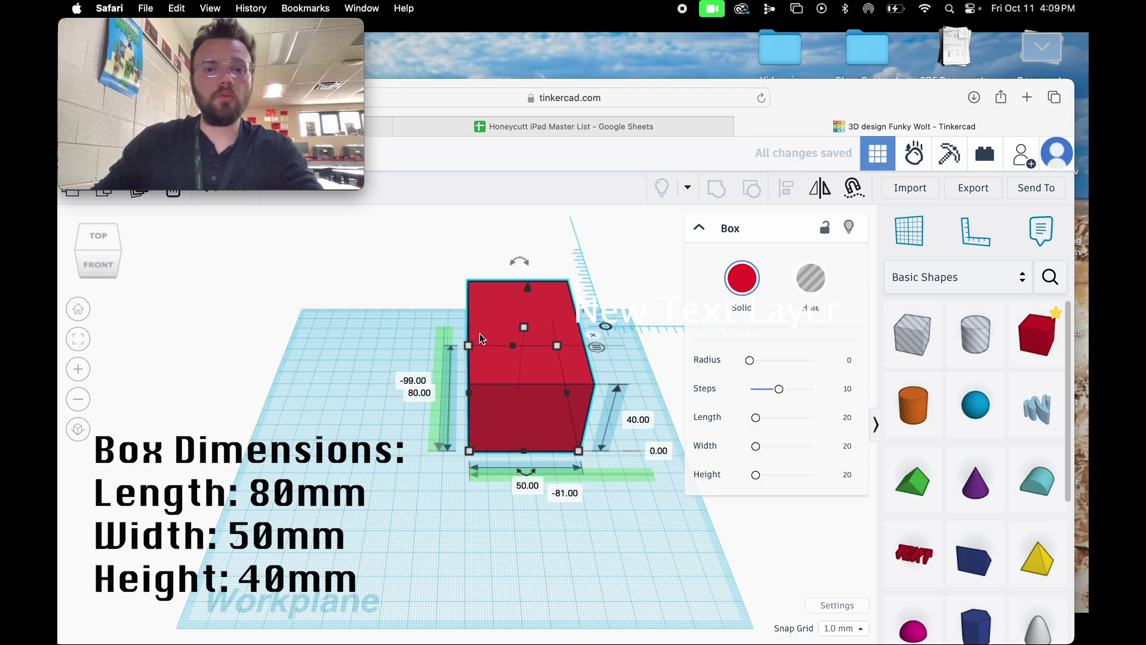
Move the box toward the front-left of the workplane and color it dark blue.
drag(493, 317, 440, 372)
click(97, 265)
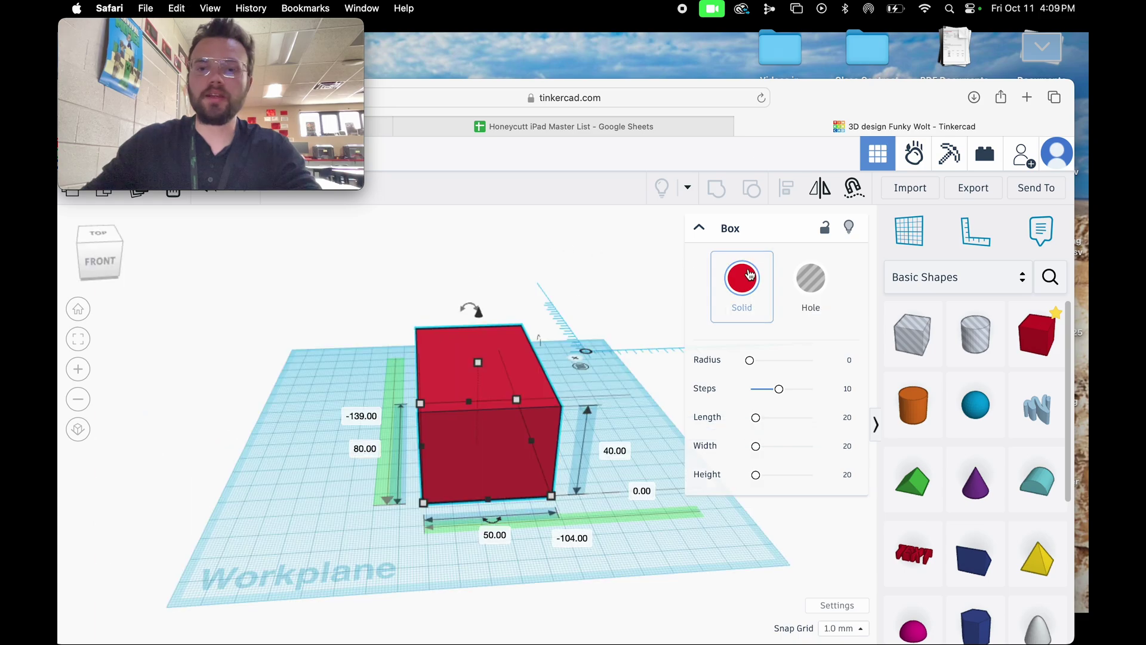
click(746, 277)
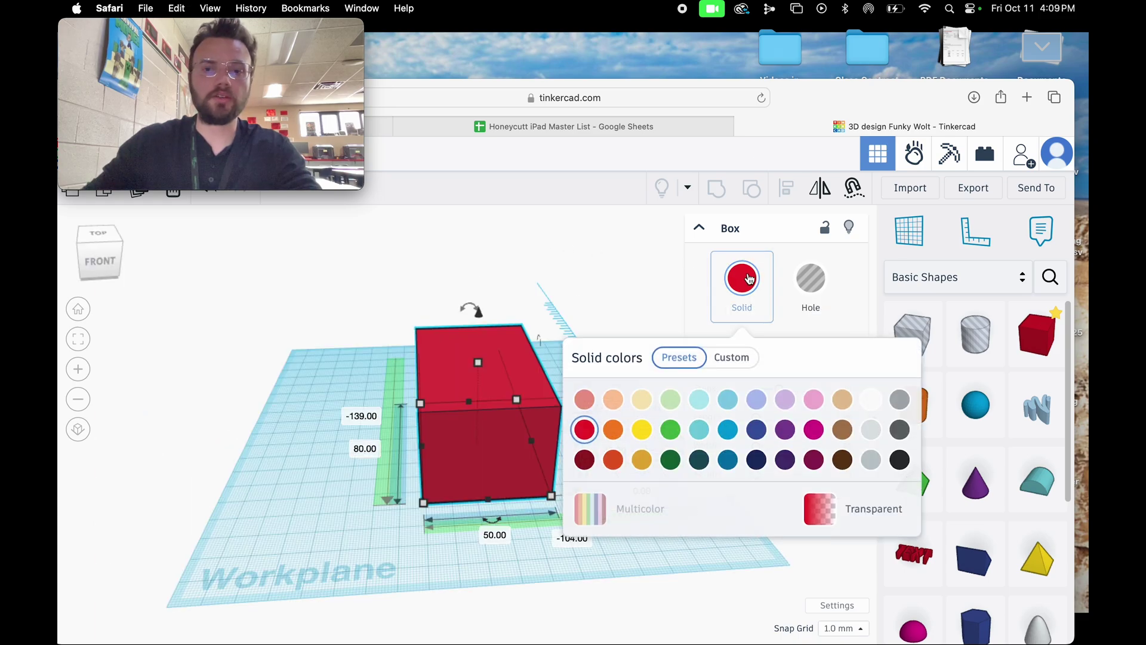
click(728, 459)
click(256, 281)
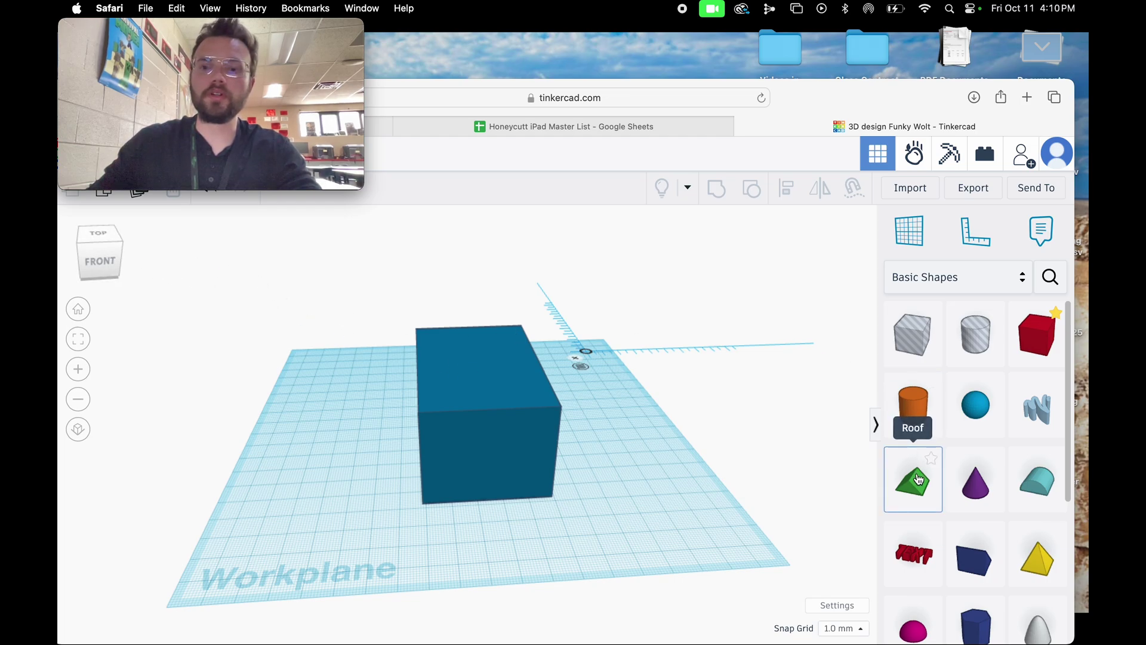
Place a roof shape on the top face of the blue box, near its back-left corner.
drag(918, 480, 452, 350)
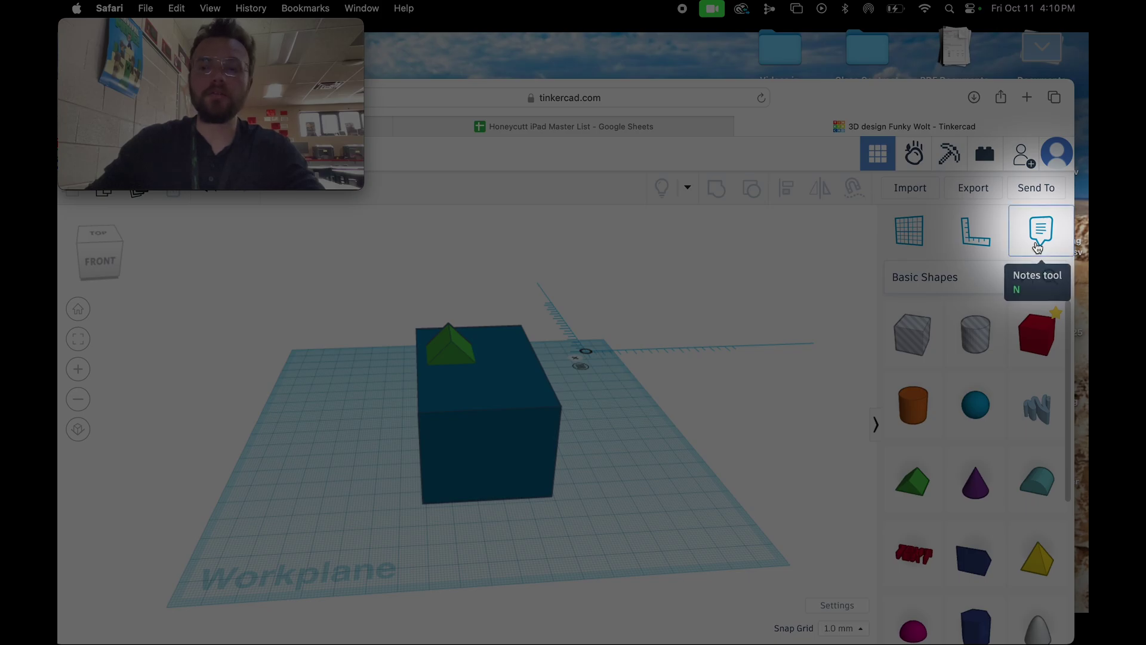
Add a note on the workplane left of the box reading "Box L: 80 W: 50 H:40" and place a second, blank note right of the box.
click(1038, 233)
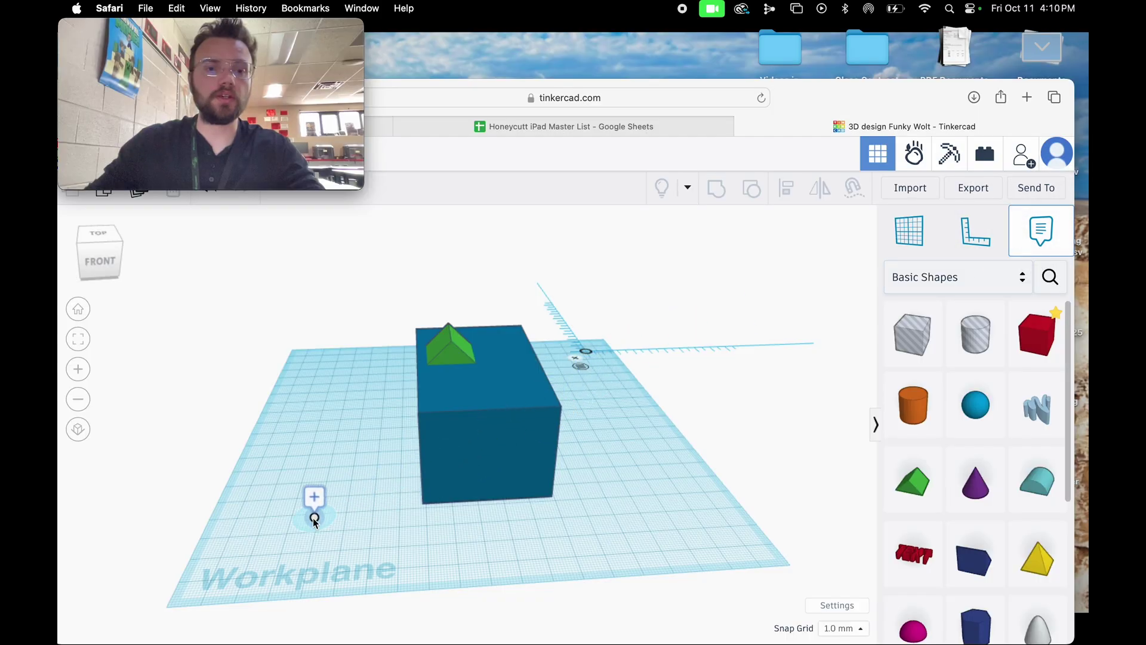
click(264, 526)
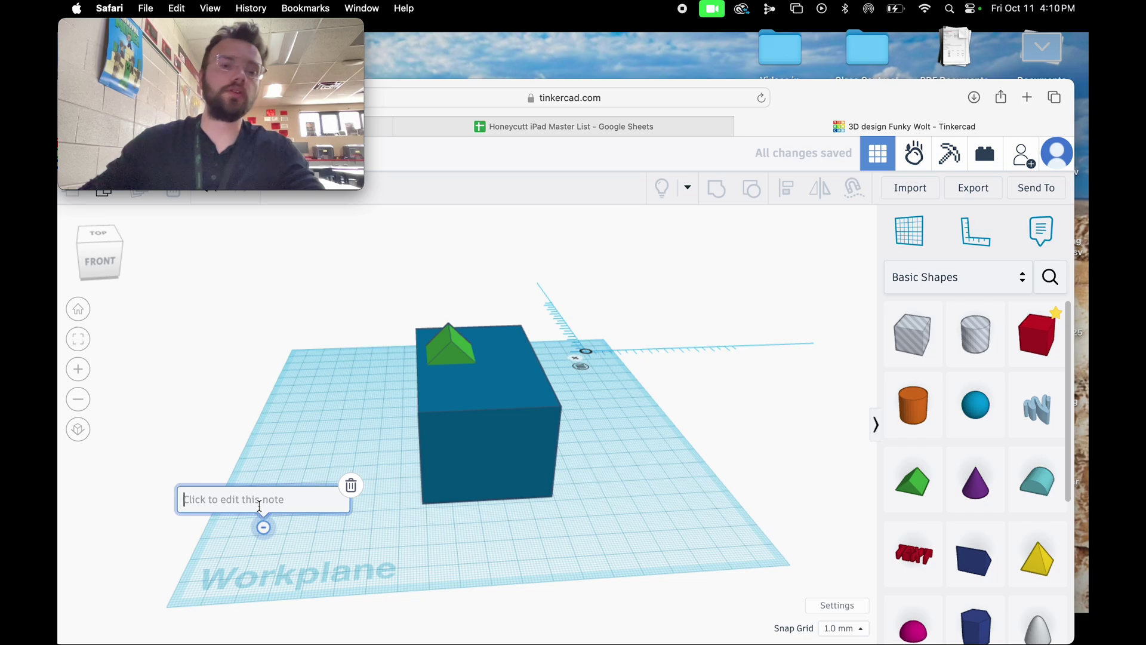
text(Box)
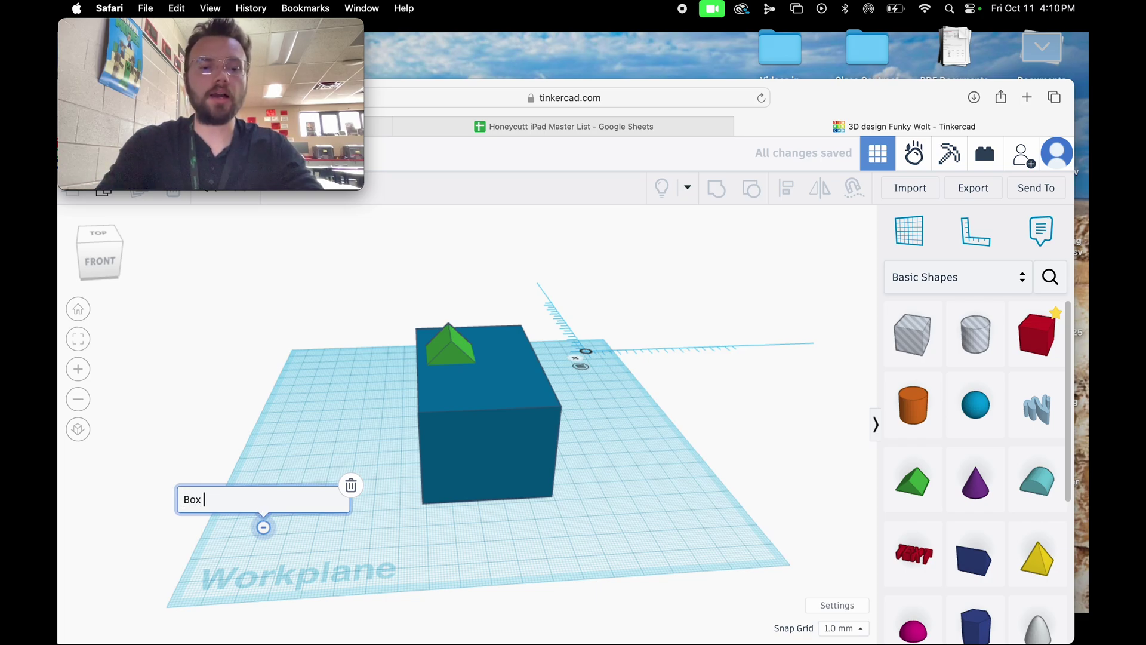
text( L: )
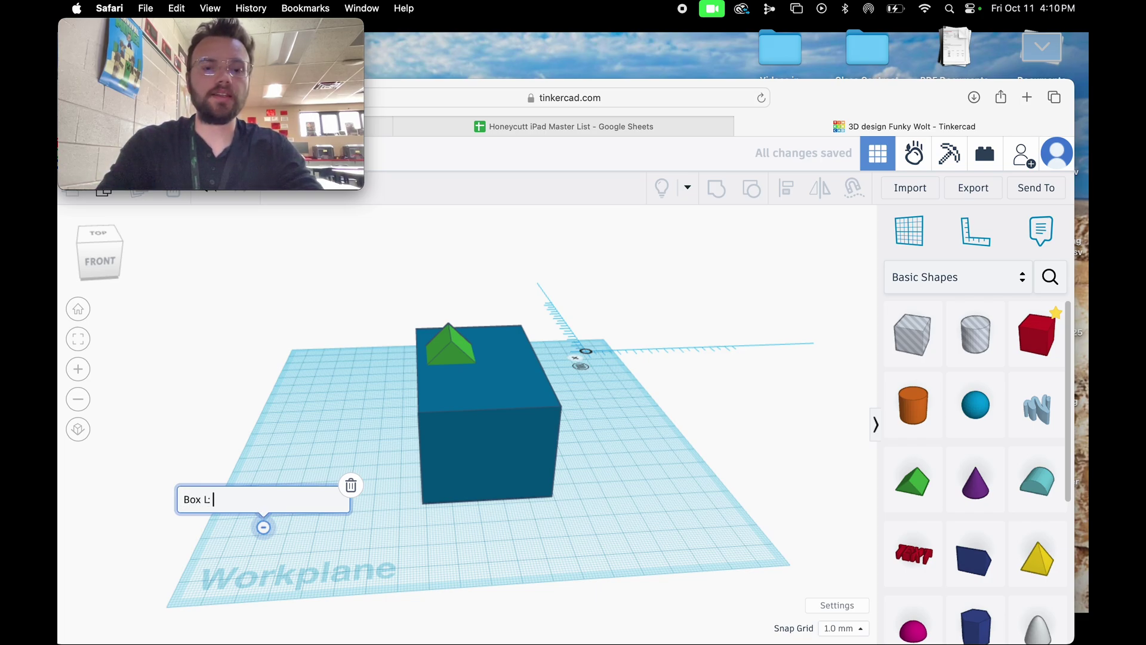
text(80 W)
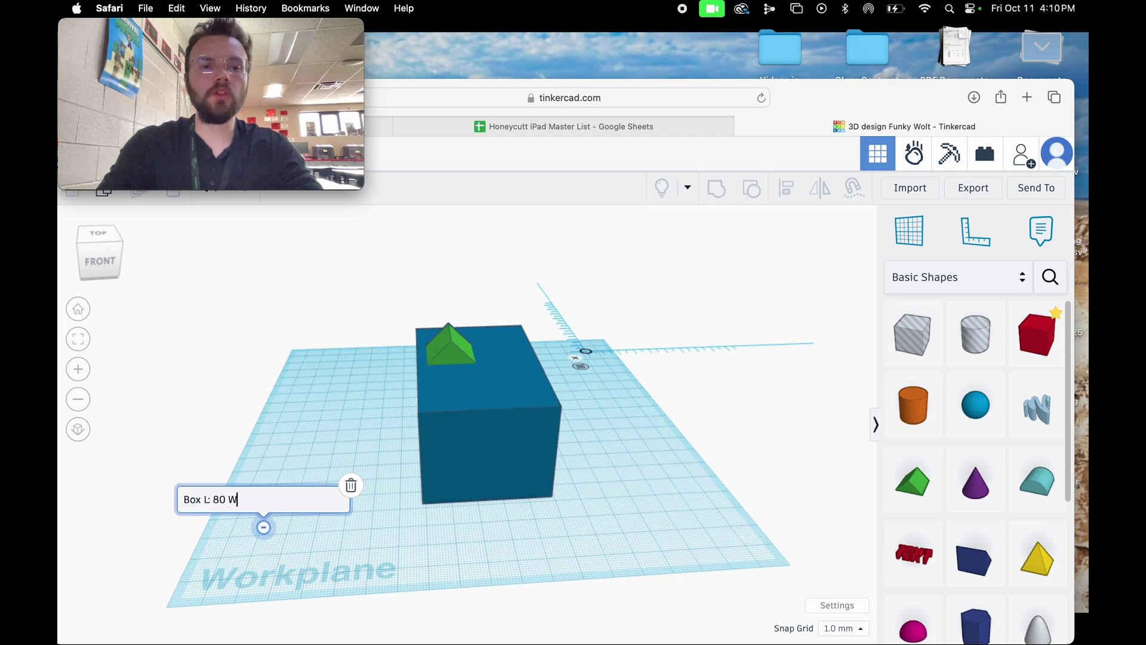
text(: 50)
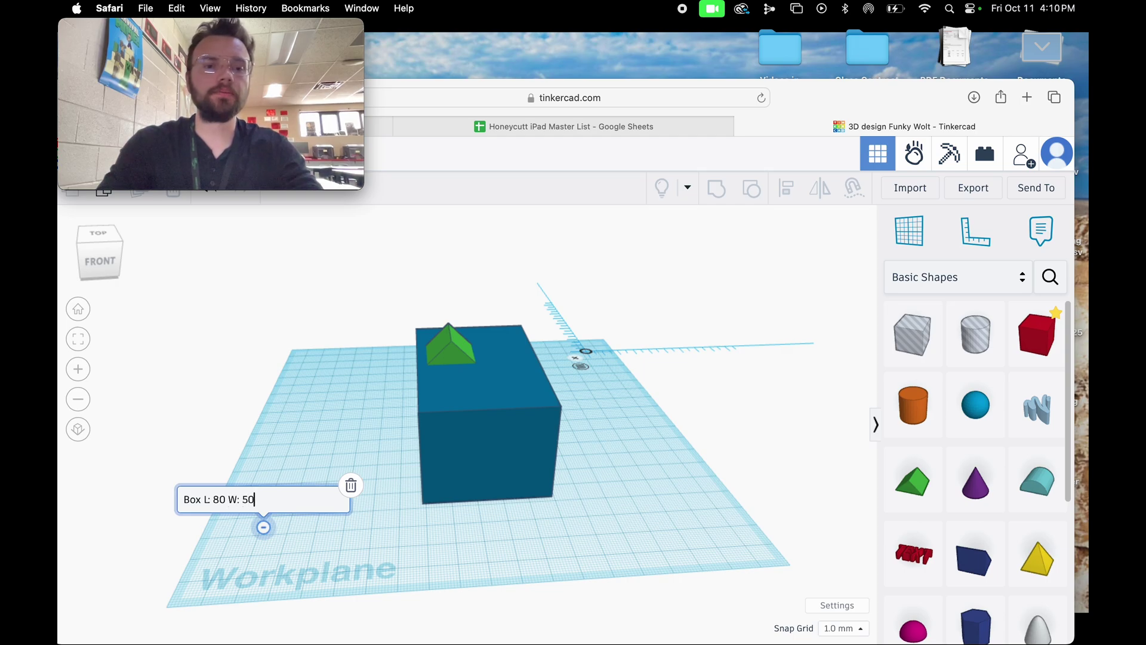
text( H)
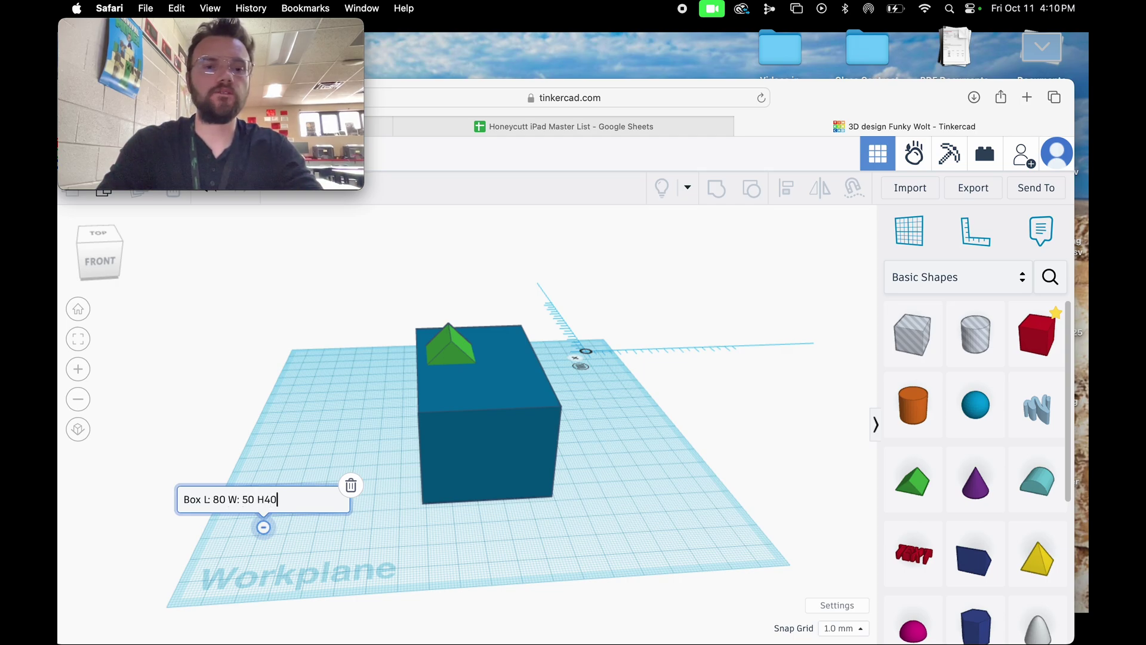
text(40)
key(BackSpace)
key(BackSpace)
text(:40)
click(663, 517)
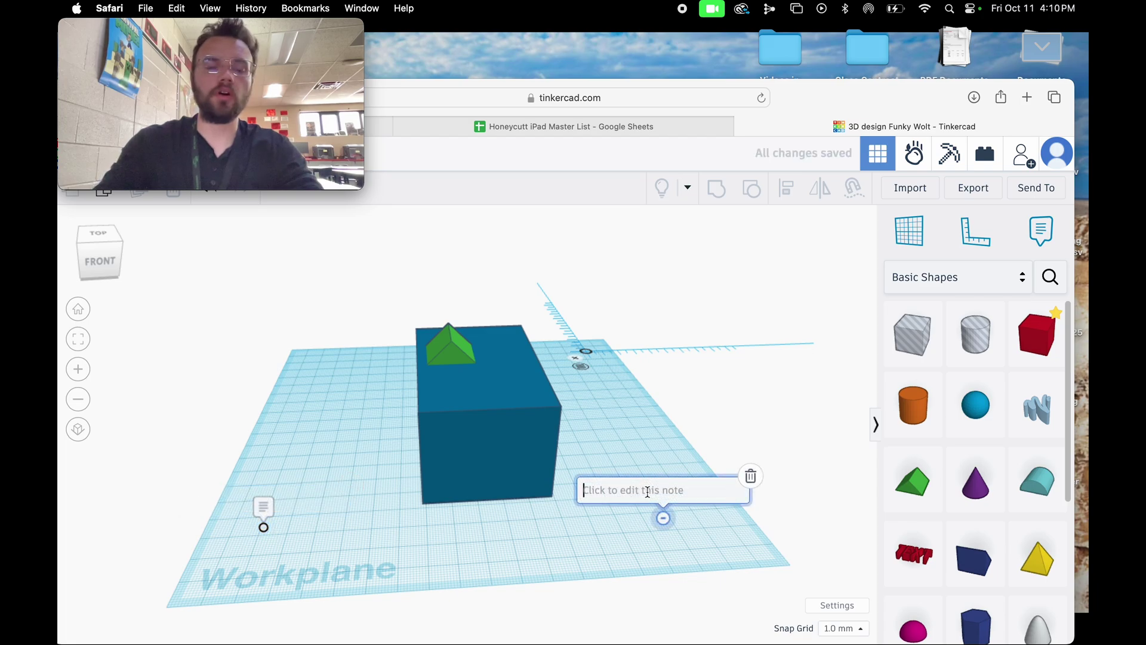
Set the green roof's length to 80 mm and its width to 50 mm.
click(452, 362)
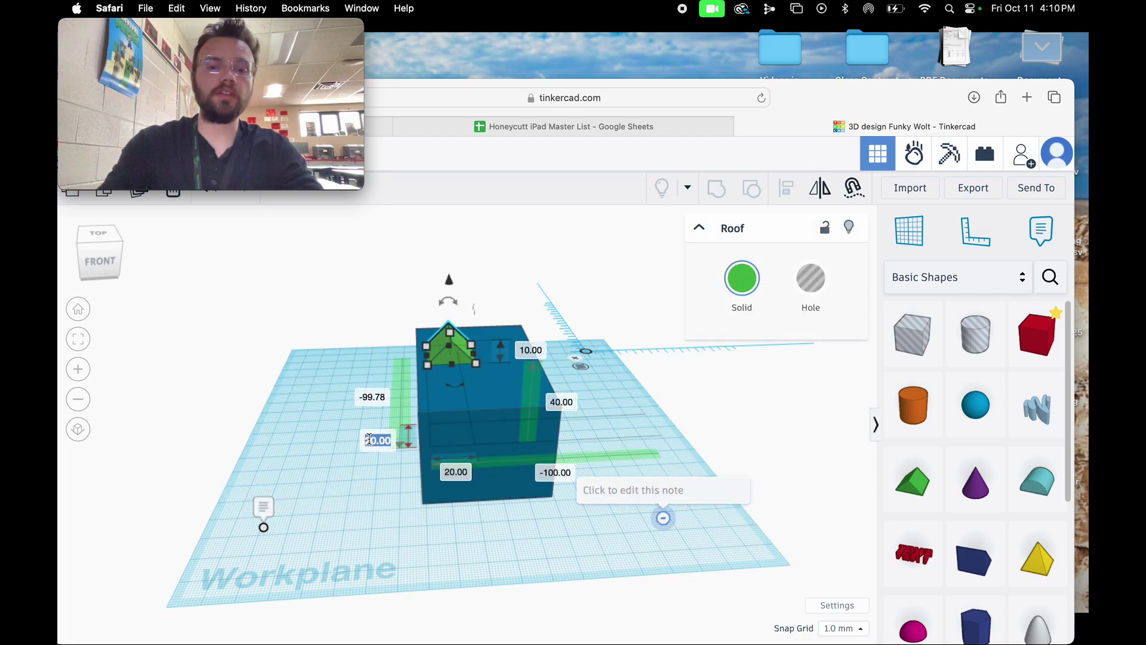
click(378, 440)
text(80)
key(Return)
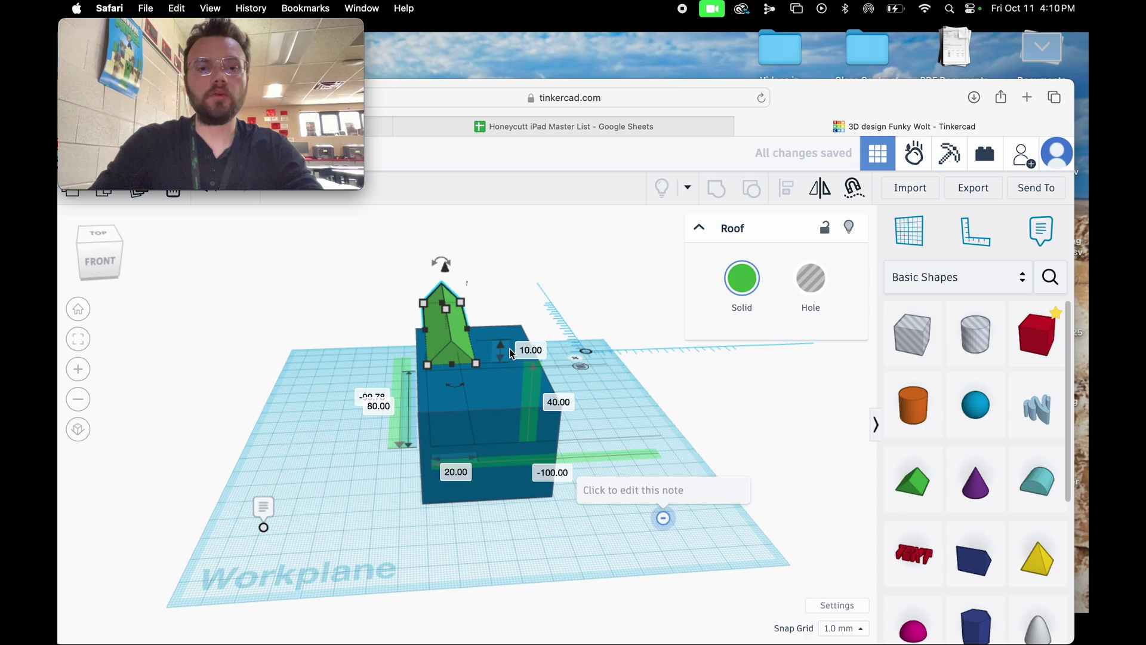
click(451, 472)
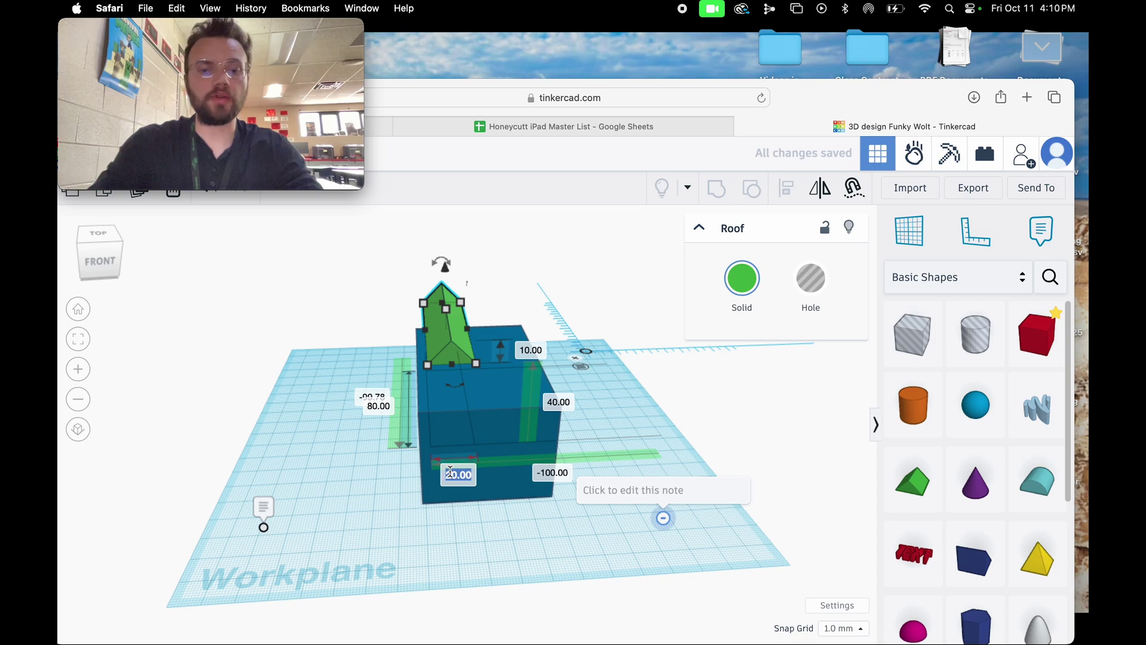
text(50)
key(Return)
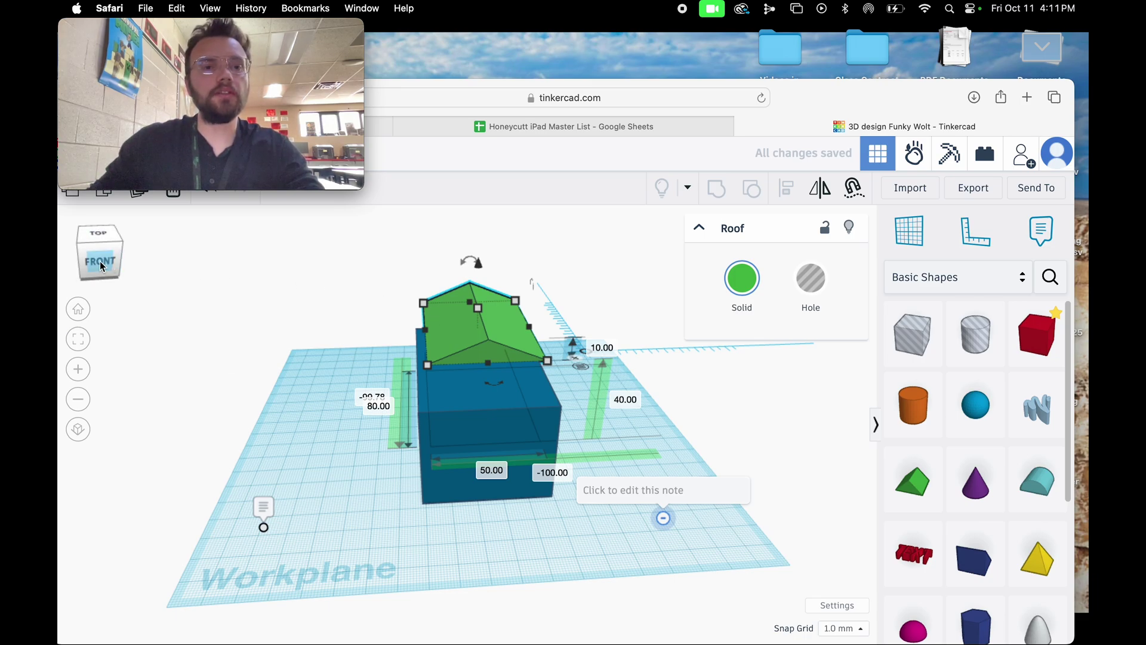
Select the roof and the box together and align their centers across the width.
drag(98, 261, 122, 267)
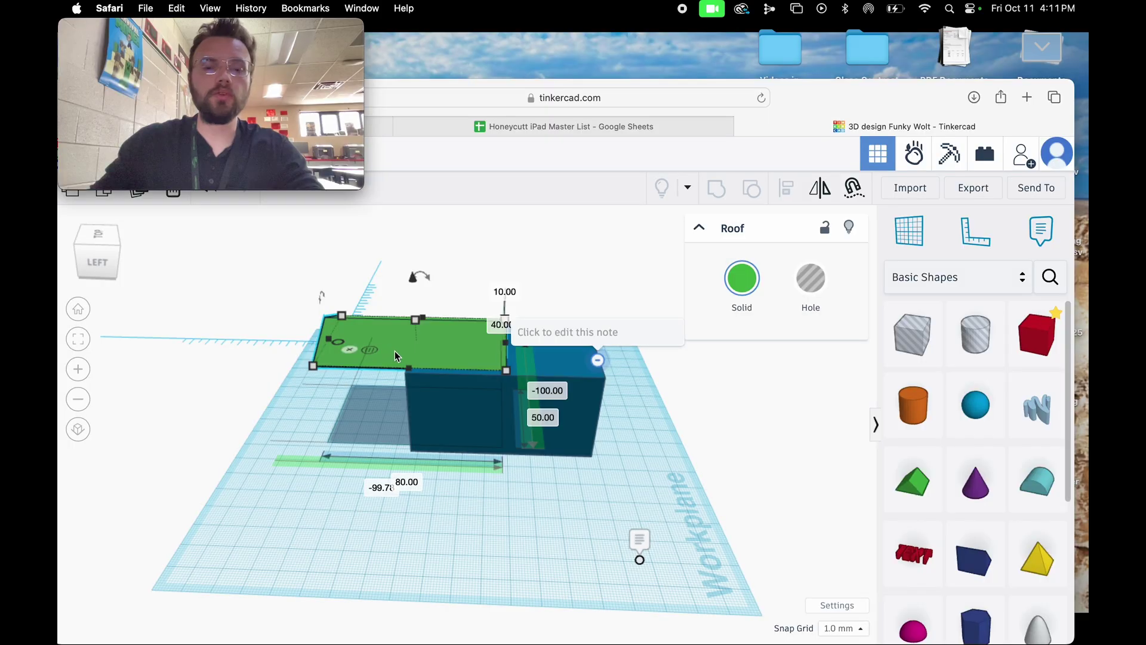
shift+click(593, 404)
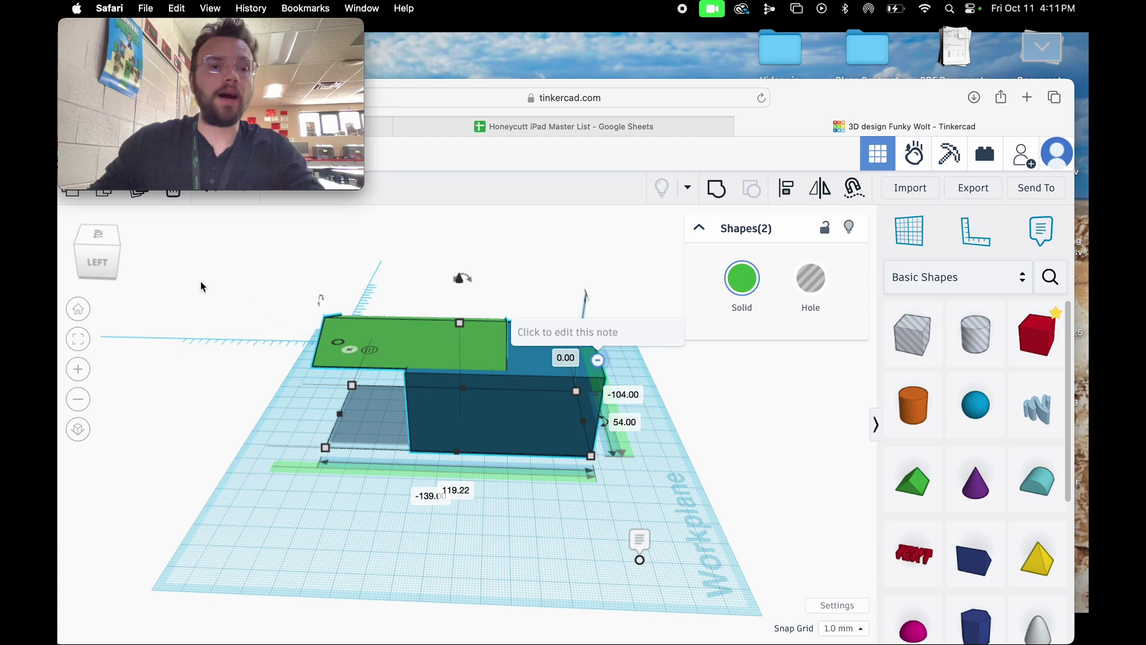
click(110, 256)
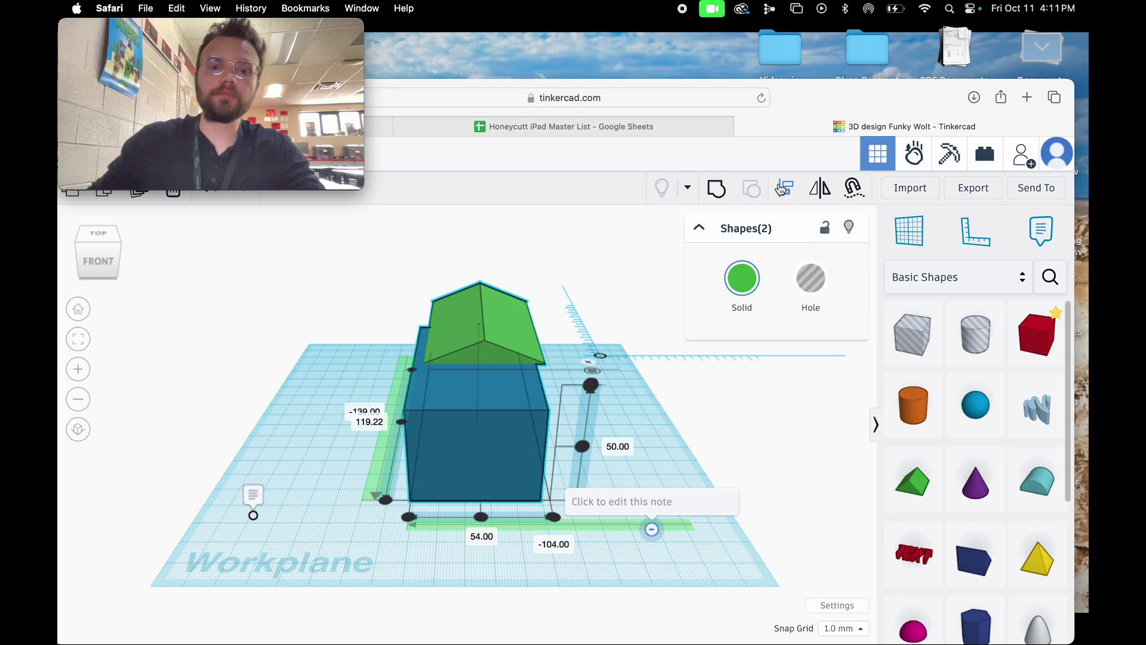
click(782, 190)
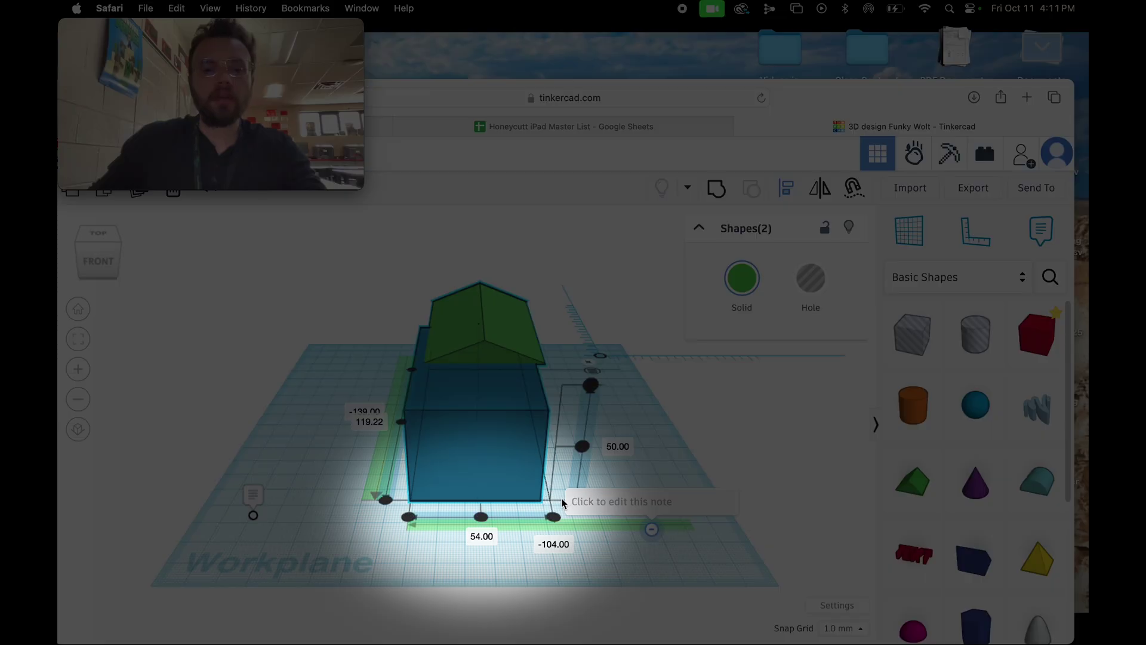
click(479, 518)
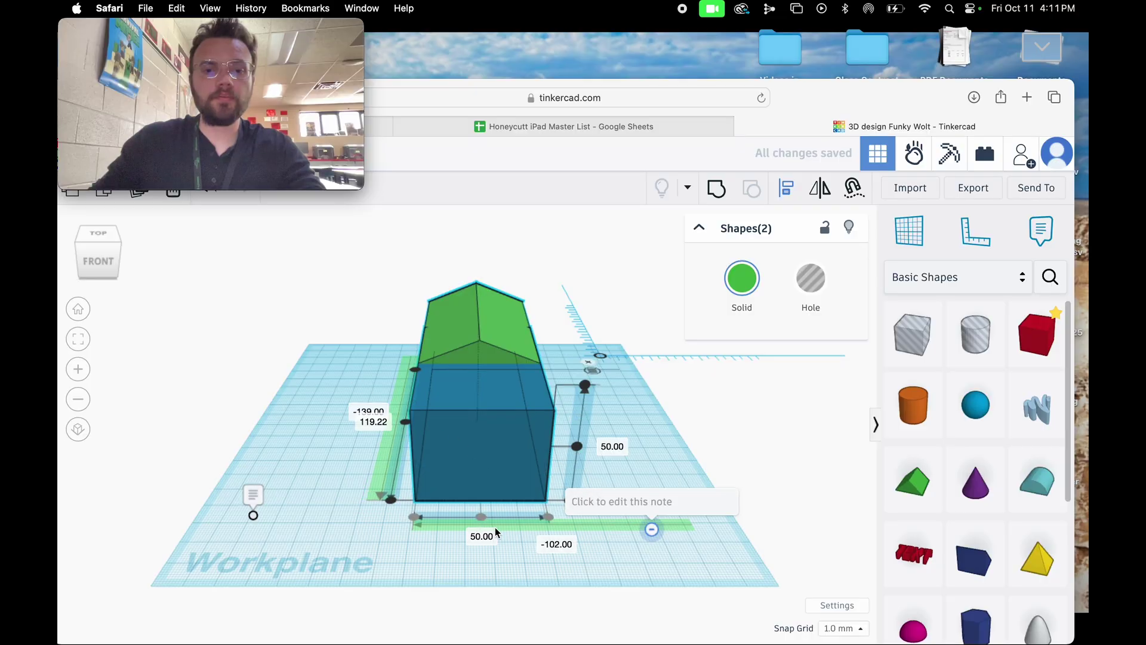
Align the centers of the roof and the box along their length.
drag(95, 248, 325, 361)
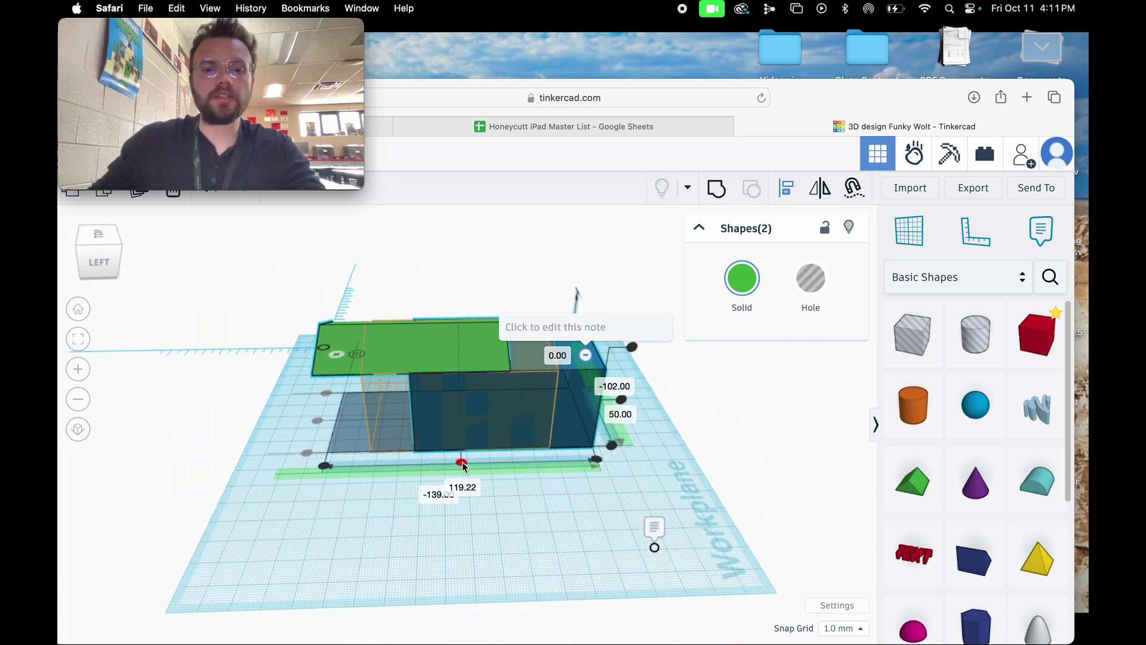
click(462, 461)
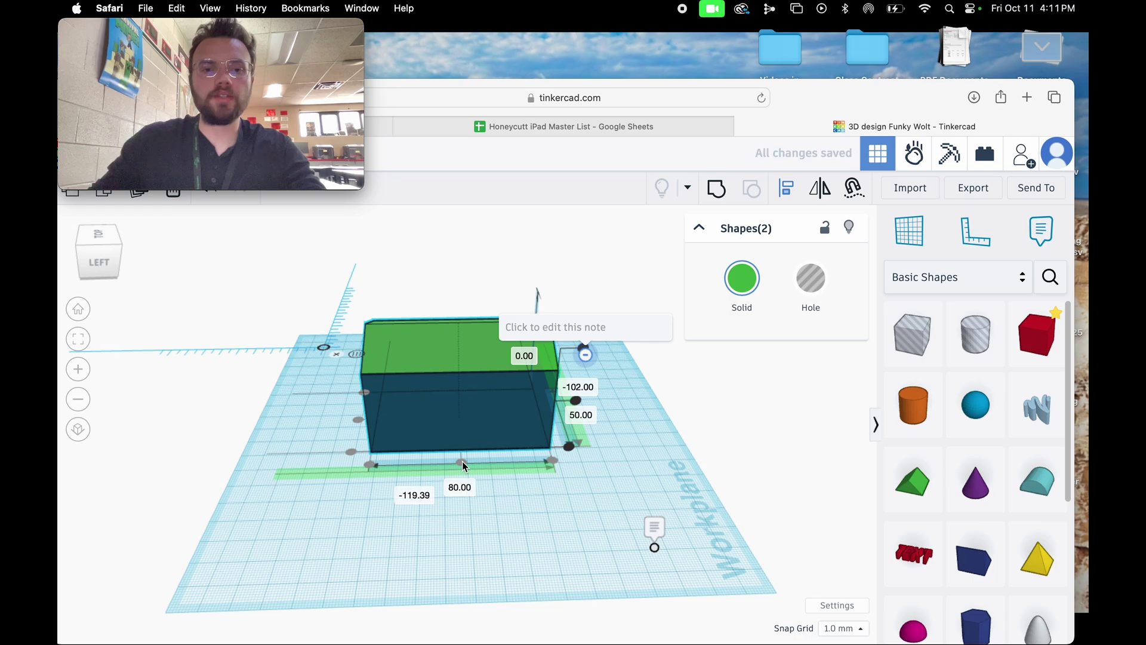
drag(79, 253, 161, 252)
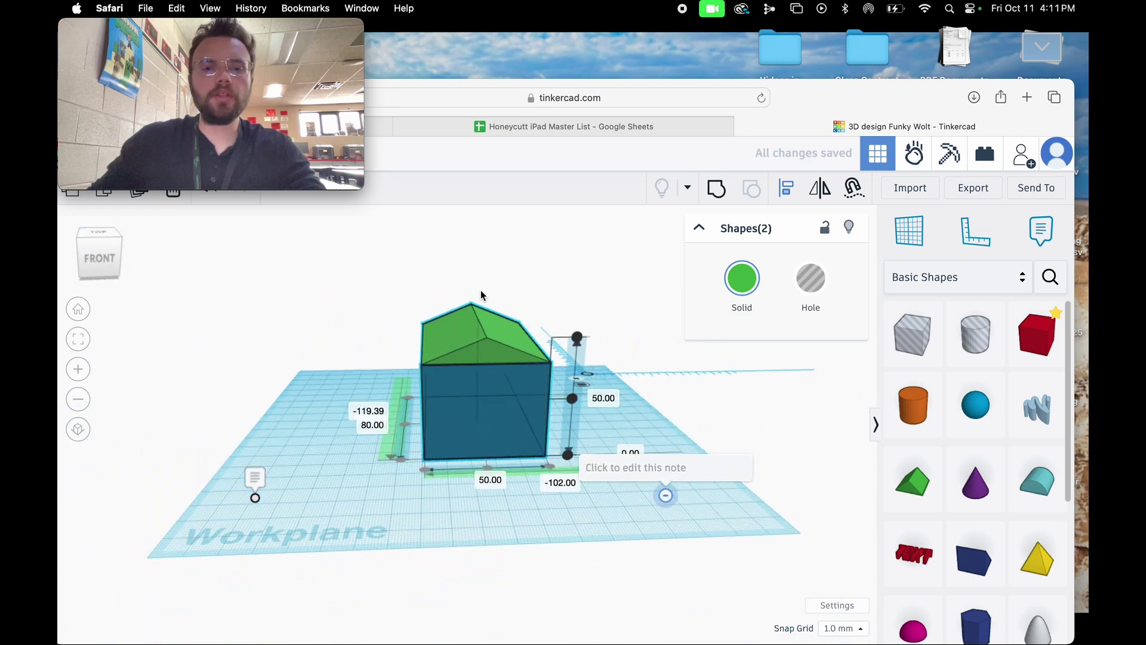
click(763, 449)
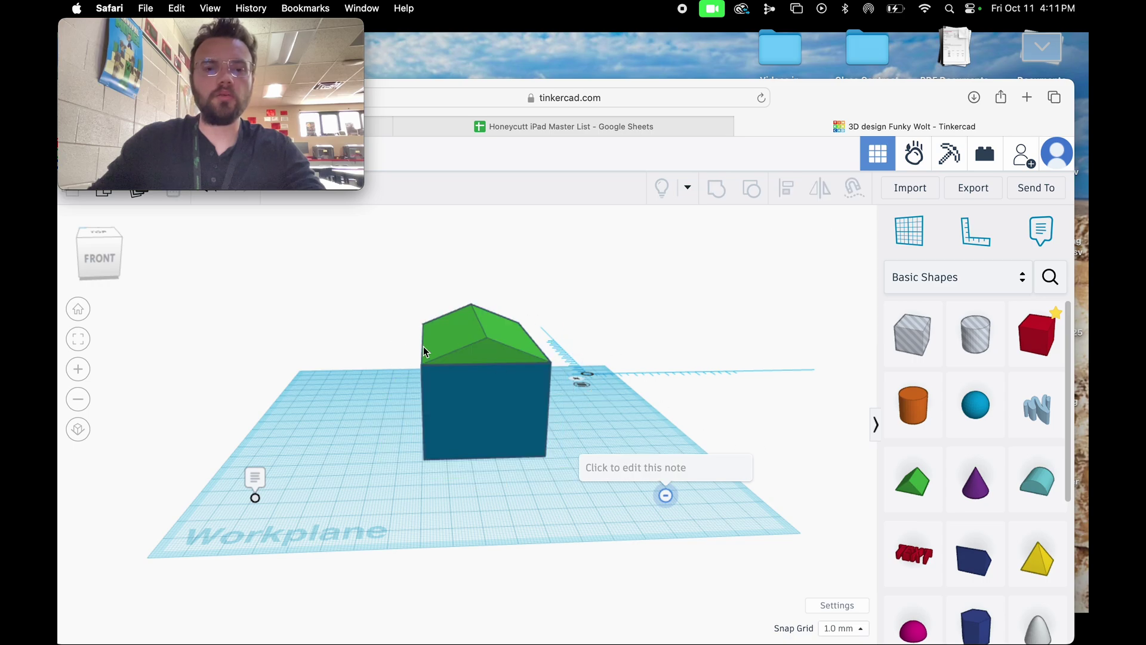
Raise the roof's height to 20 mm and recolor the roof red.
click(457, 346)
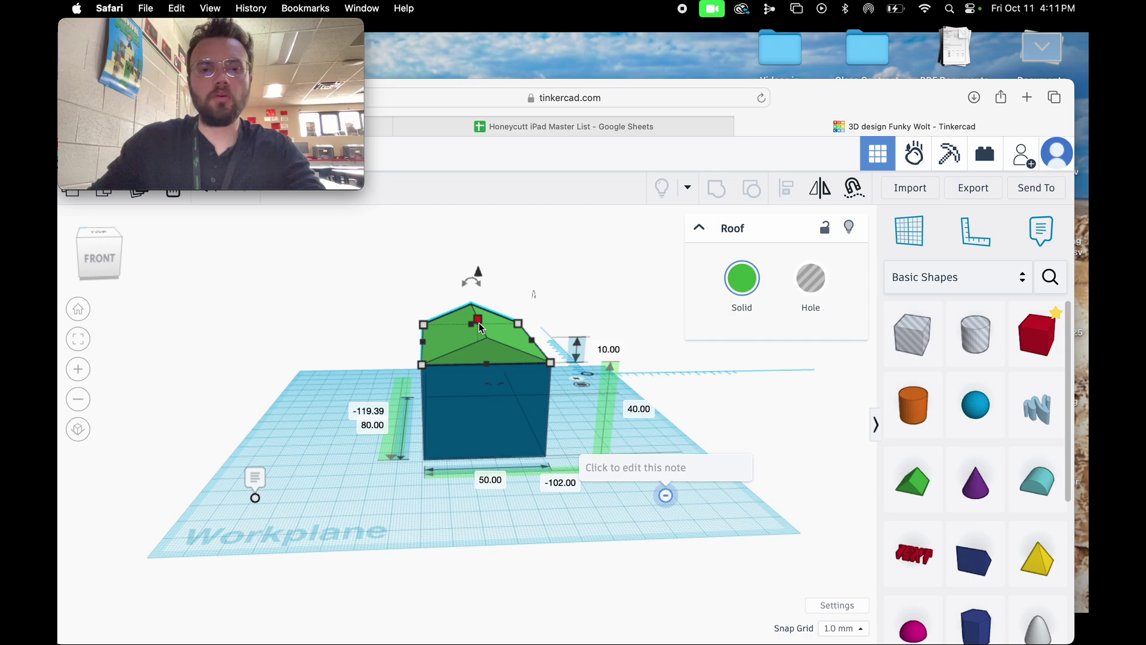
drag(479, 322, 482, 308)
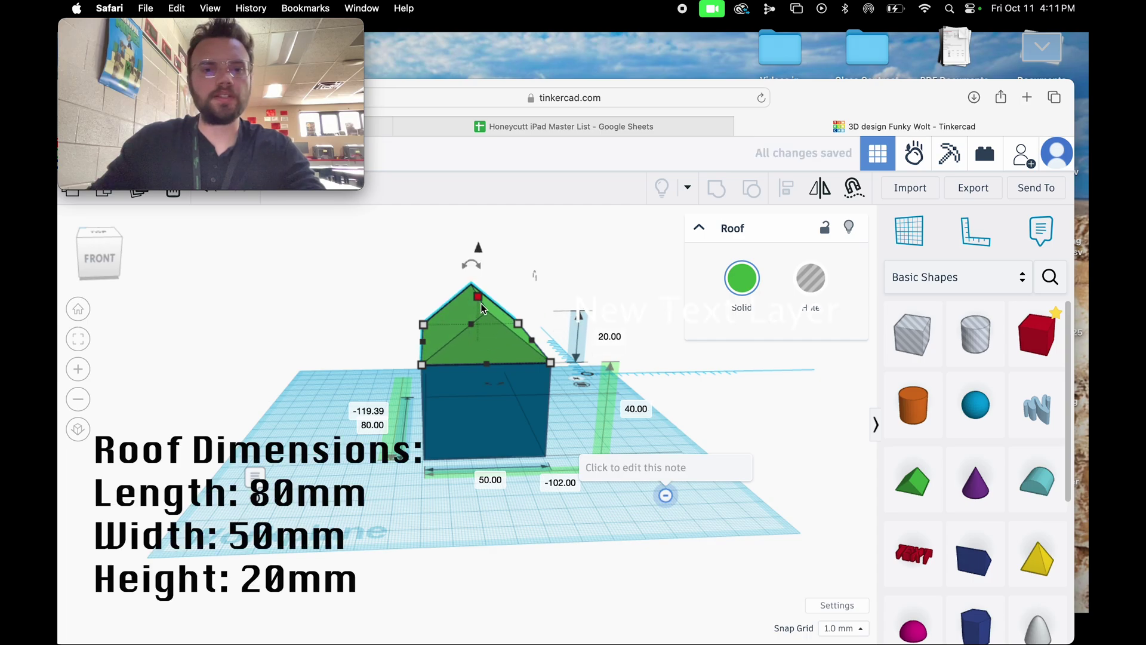
click(115, 253)
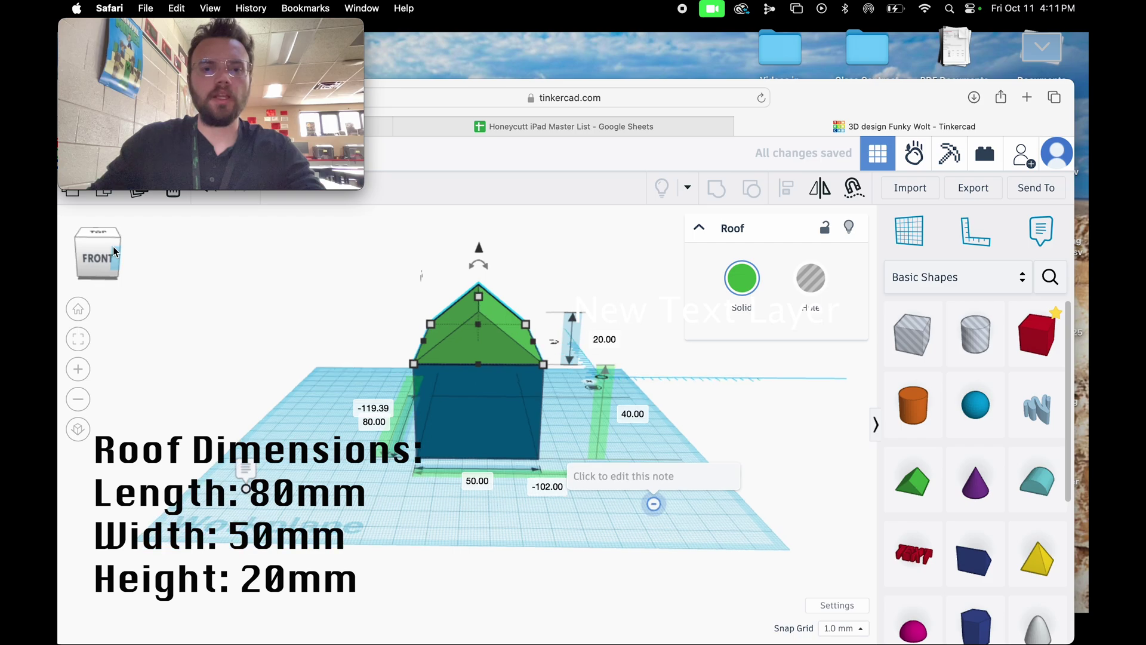
click(756, 287)
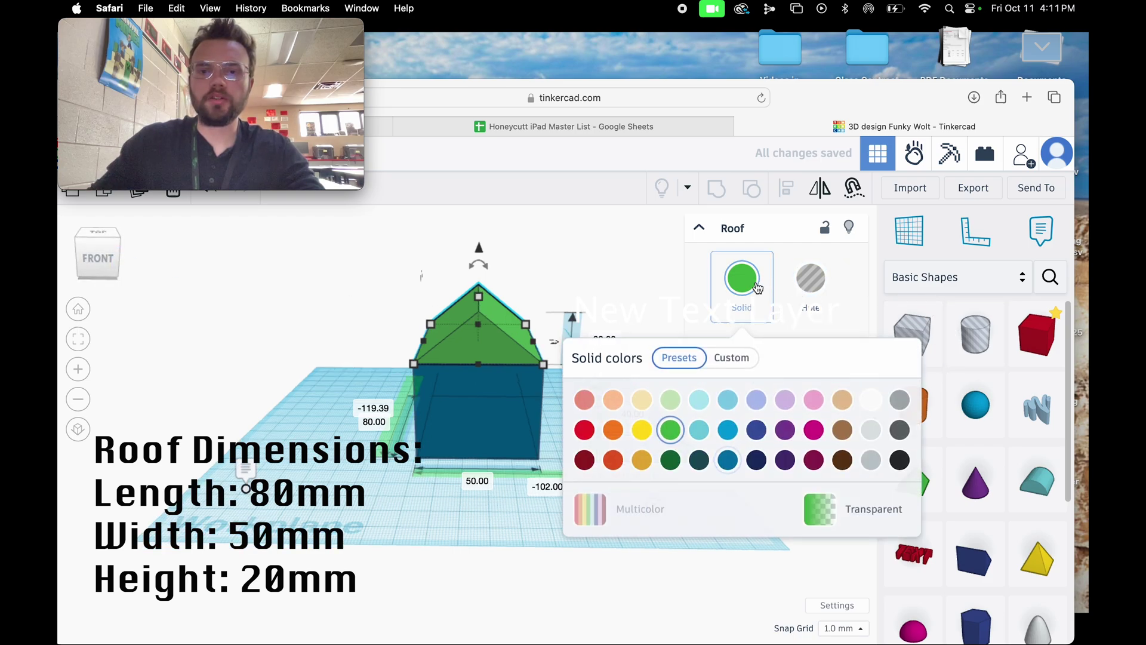
click(586, 436)
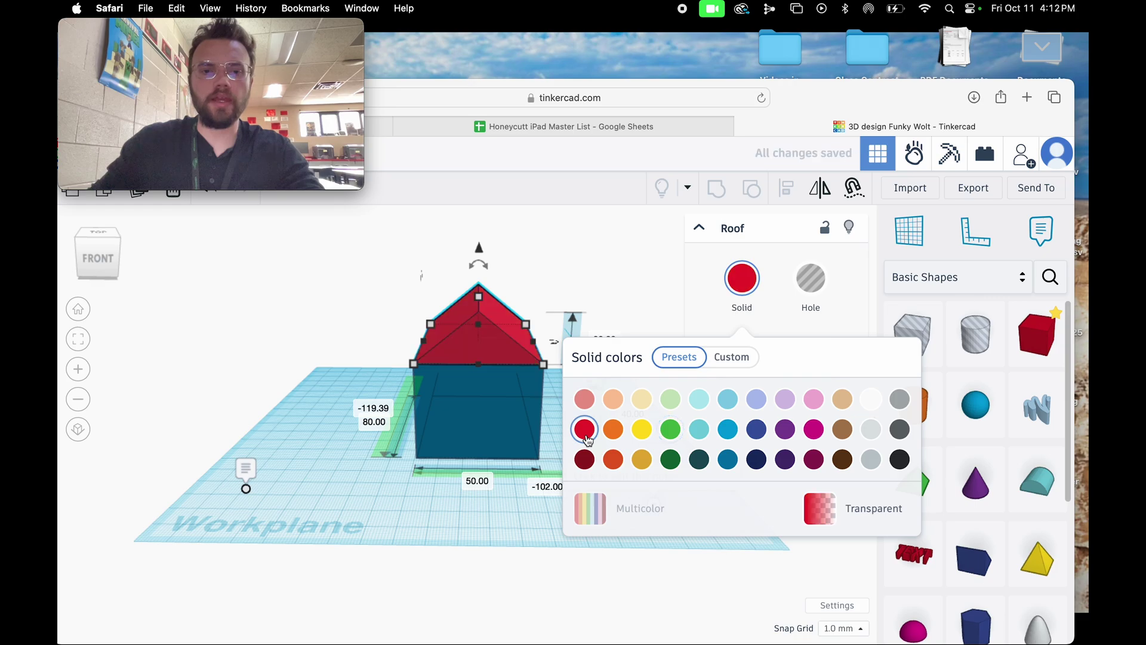
click(306, 333)
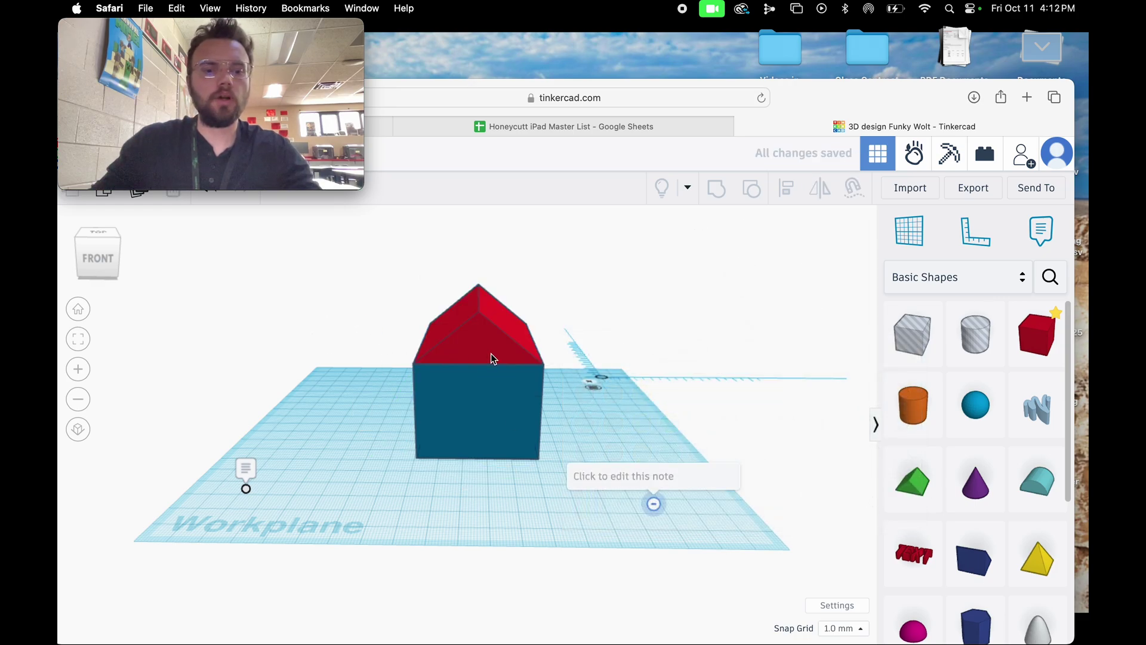
Group the roof and the box into one house shape and set it to Multicolor.
key(super+a)
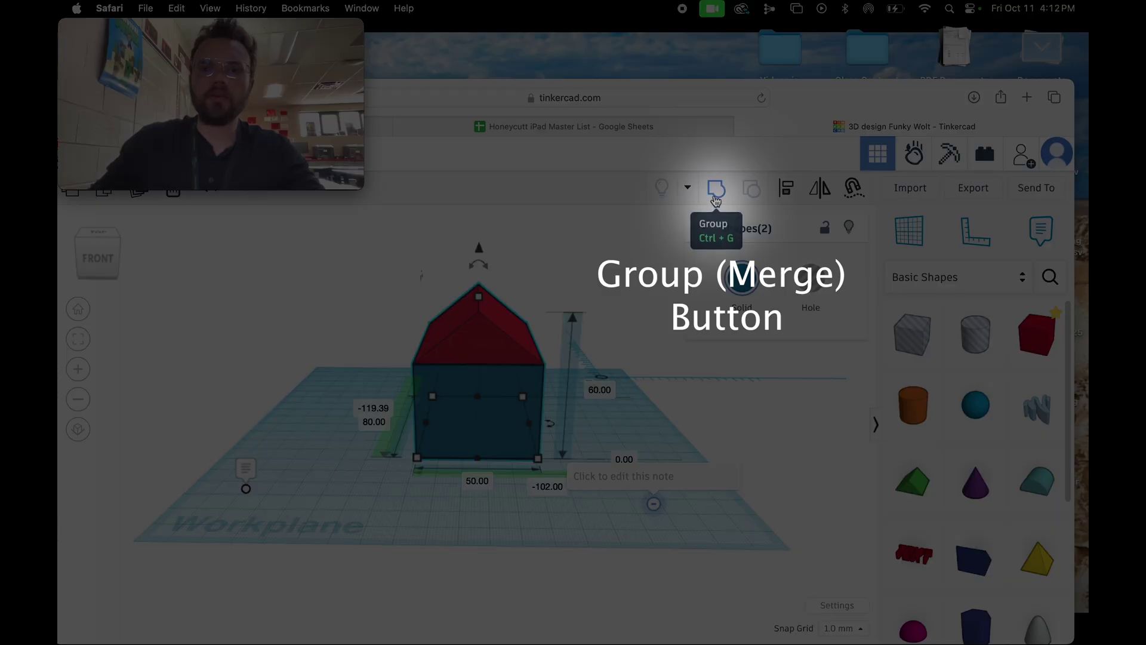
click(715, 197)
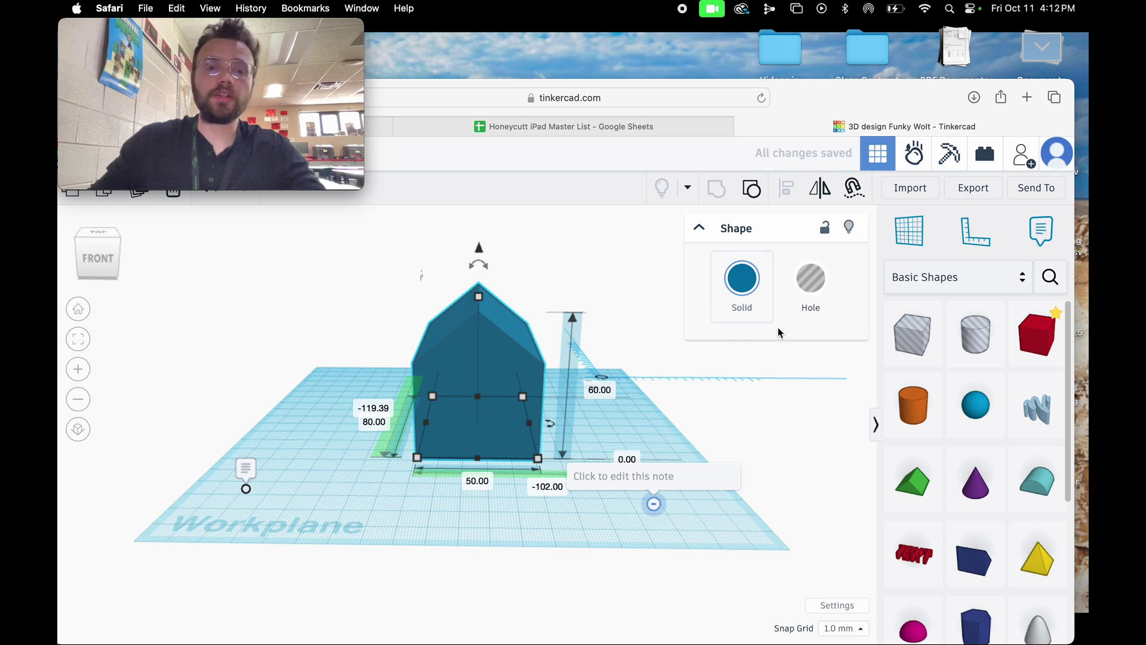
click(747, 287)
click(610, 508)
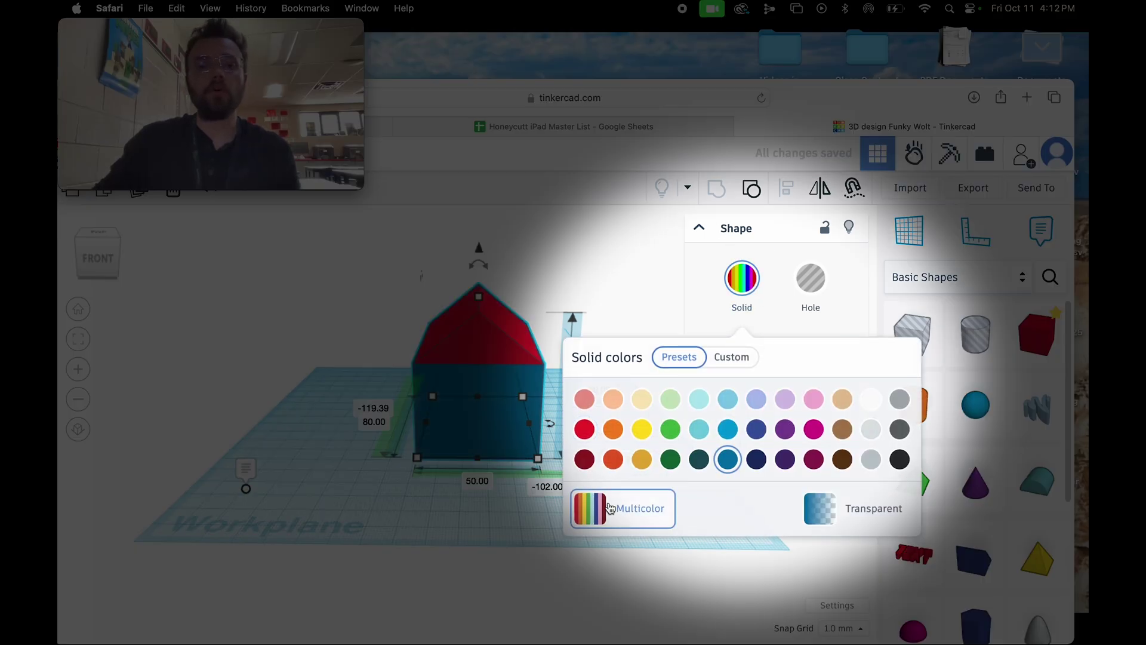
click(231, 399)
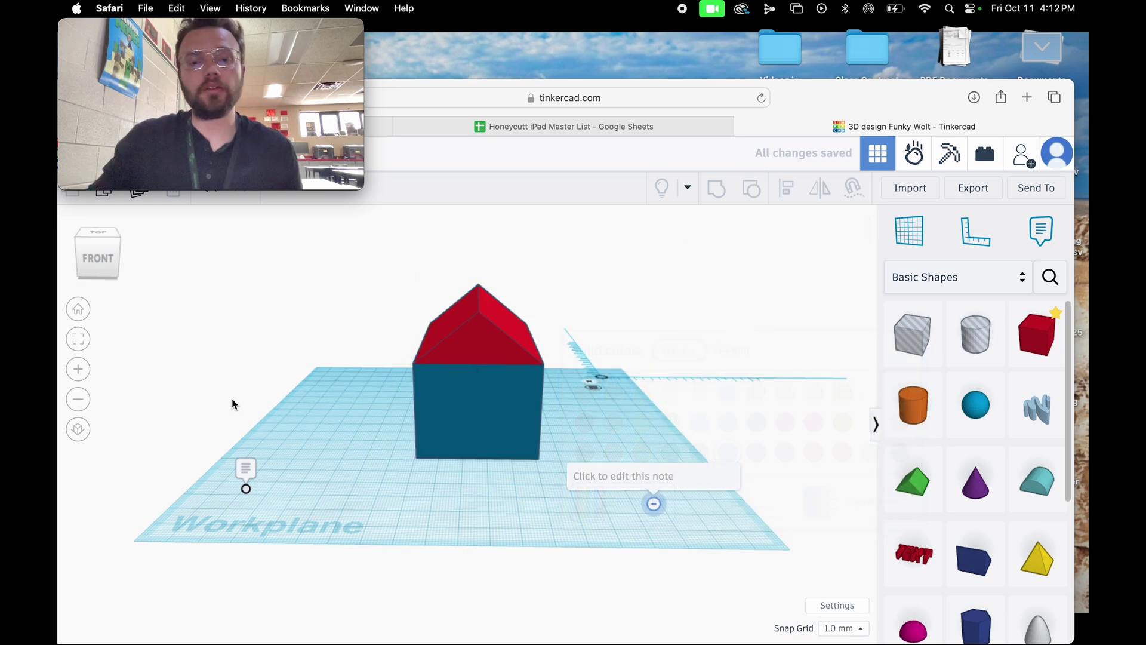
Duplicate the house twice, placing one copy to its right and another to its left.
click(473, 351)
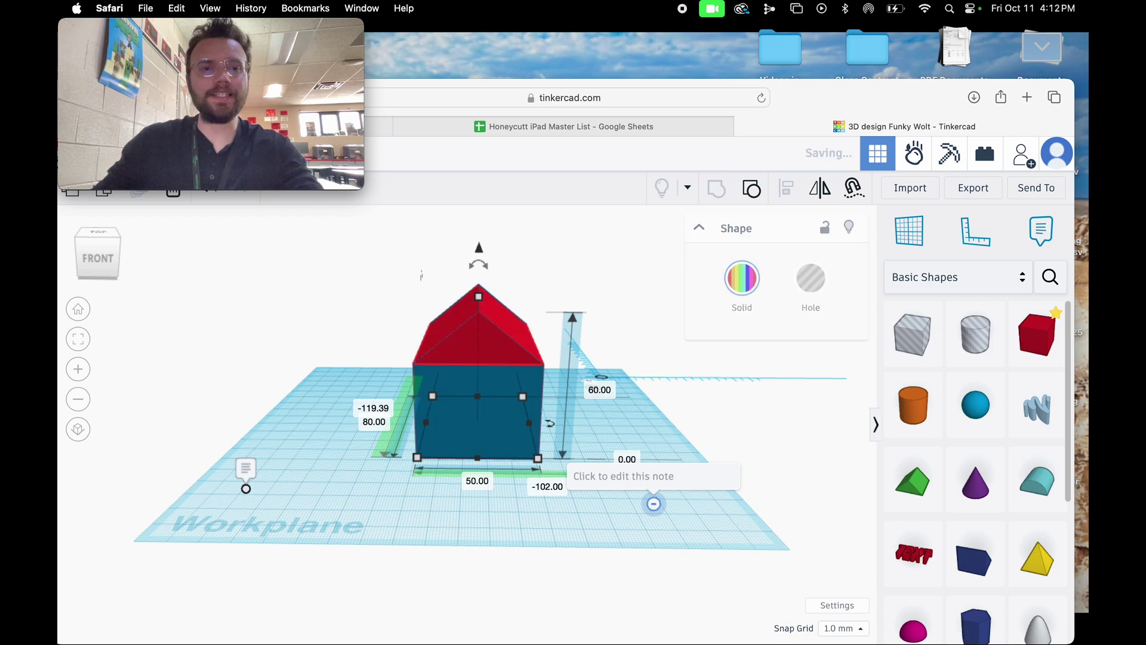
click(485, 339)
alt+drag(485, 339, 646, 339)
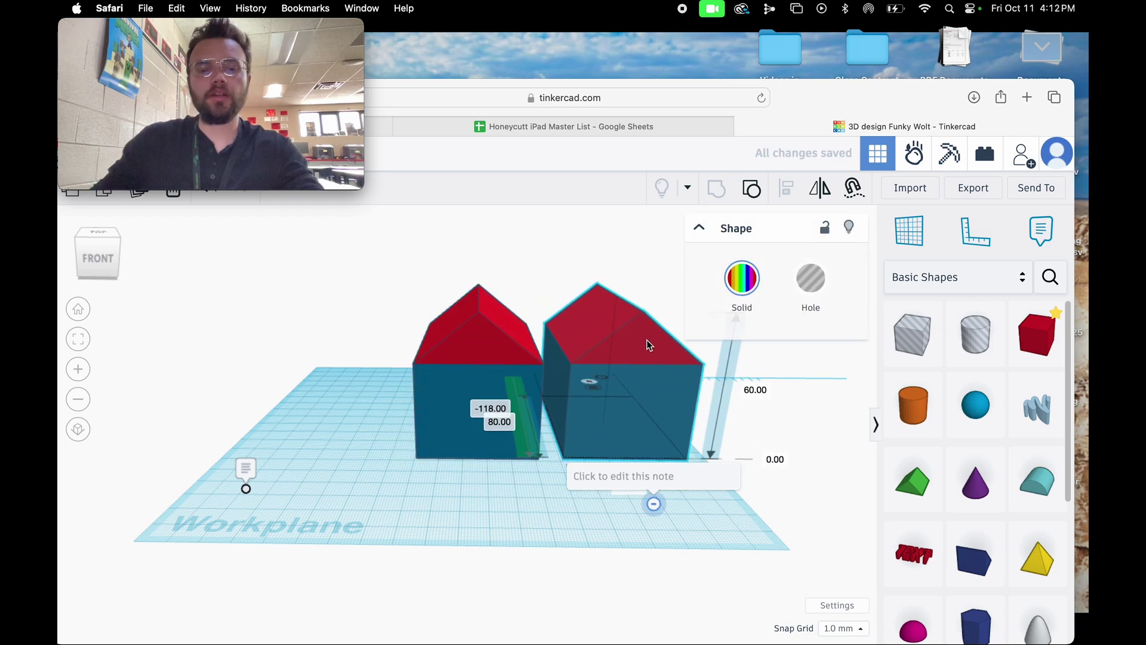
click(474, 353)
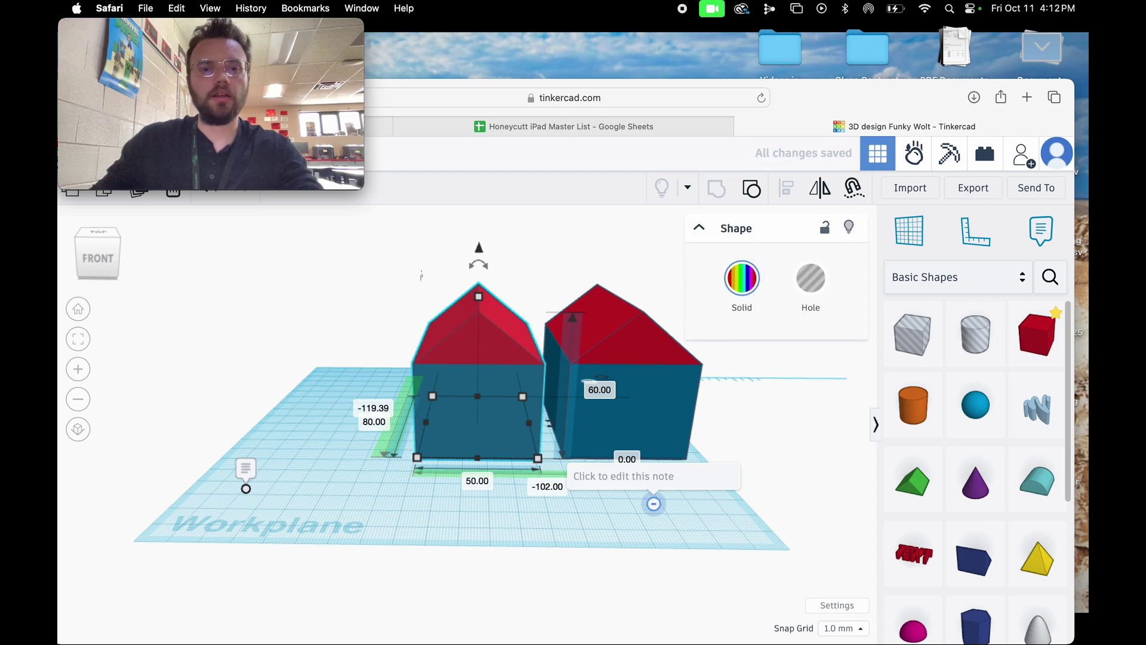
alt+drag(473, 353, 310, 357)
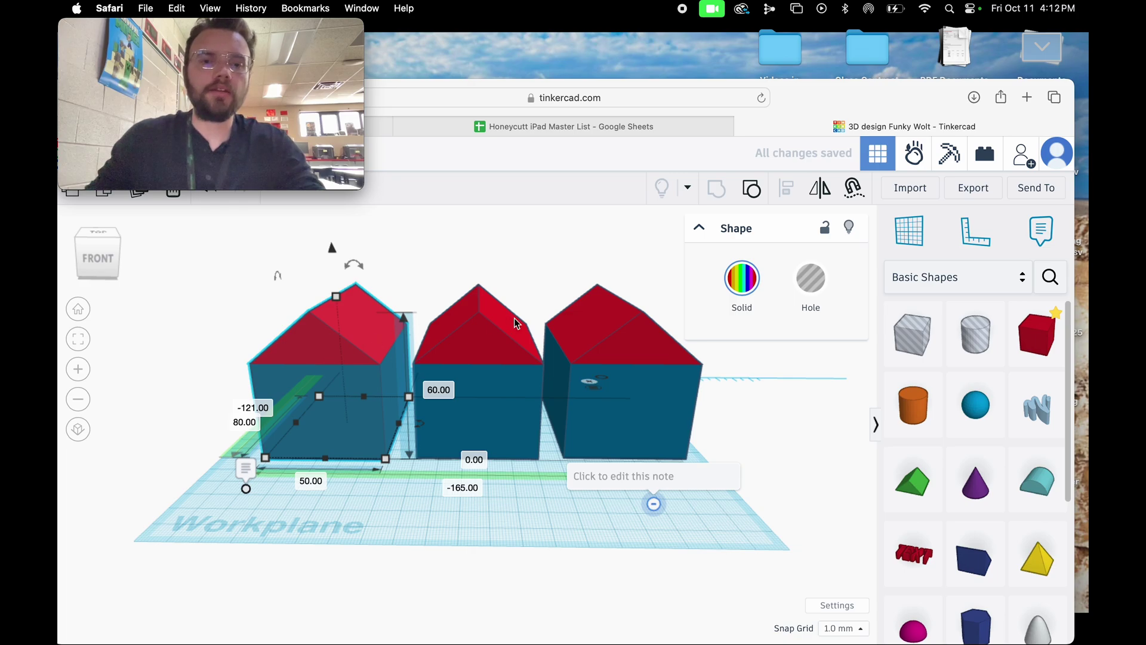
Turn the right-hand house copy into a hole, scaled down proportionally to 72 x 45 x 54 mm, and move it inside the middle house.
click(631, 352)
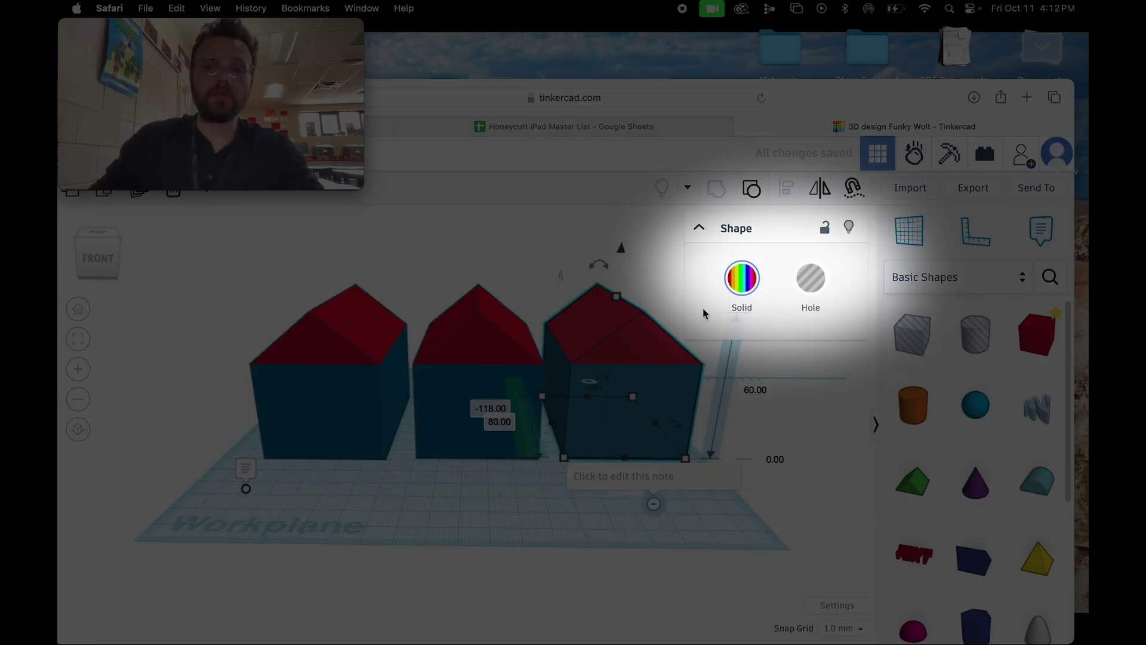
click(809, 279)
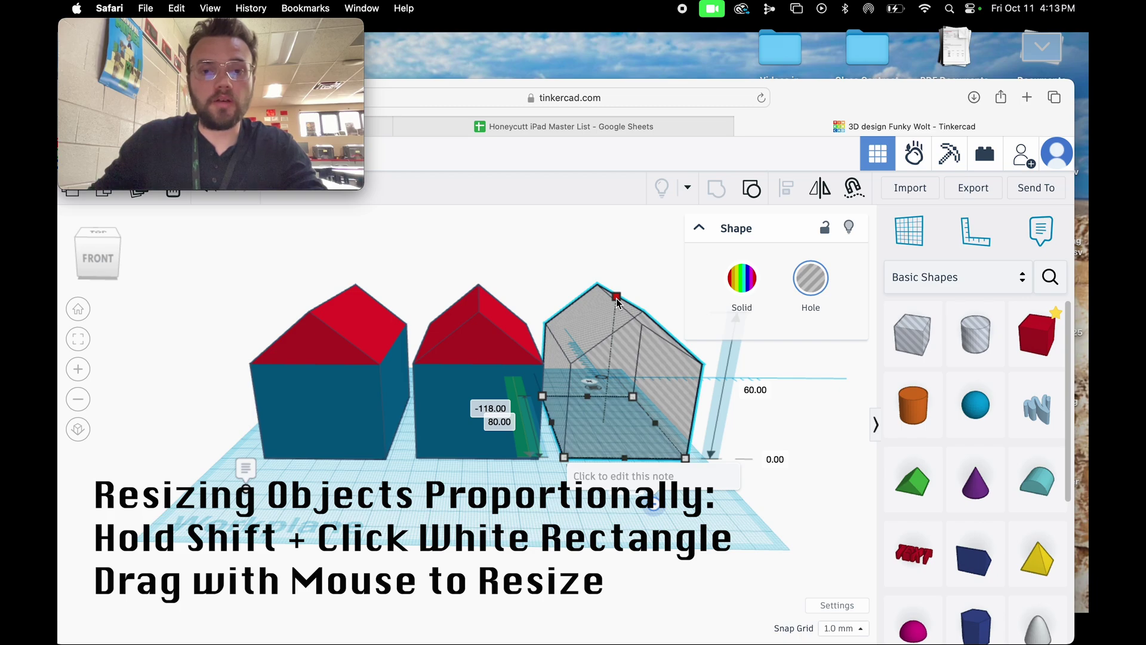
shift+drag(617, 300, 616, 317)
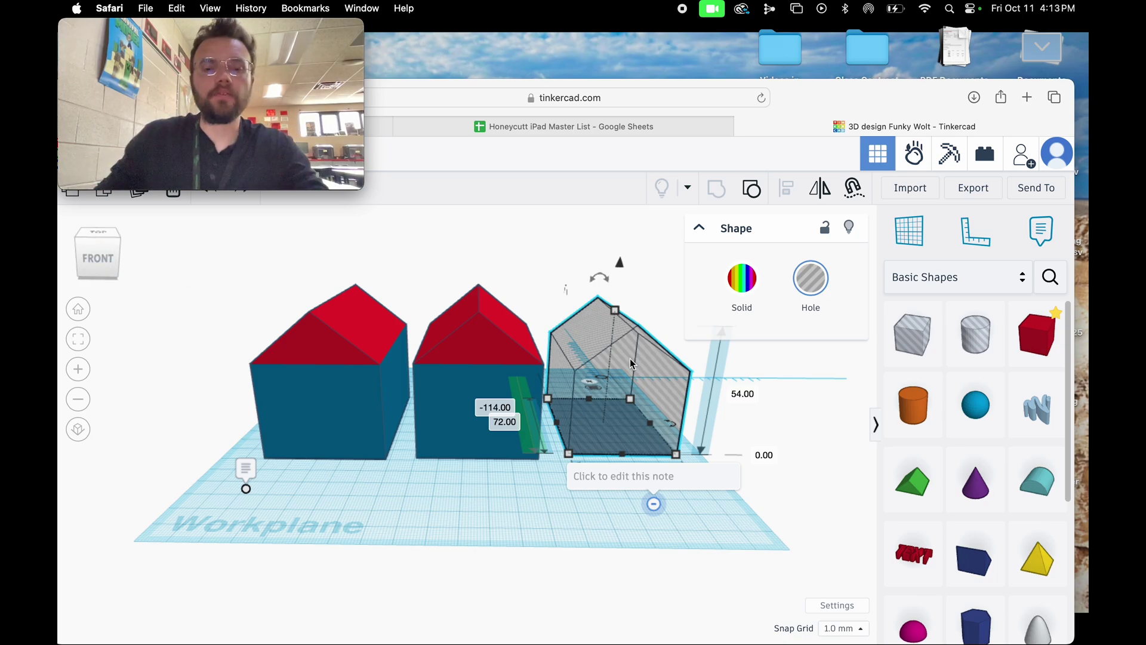
drag(631, 363, 475, 360)
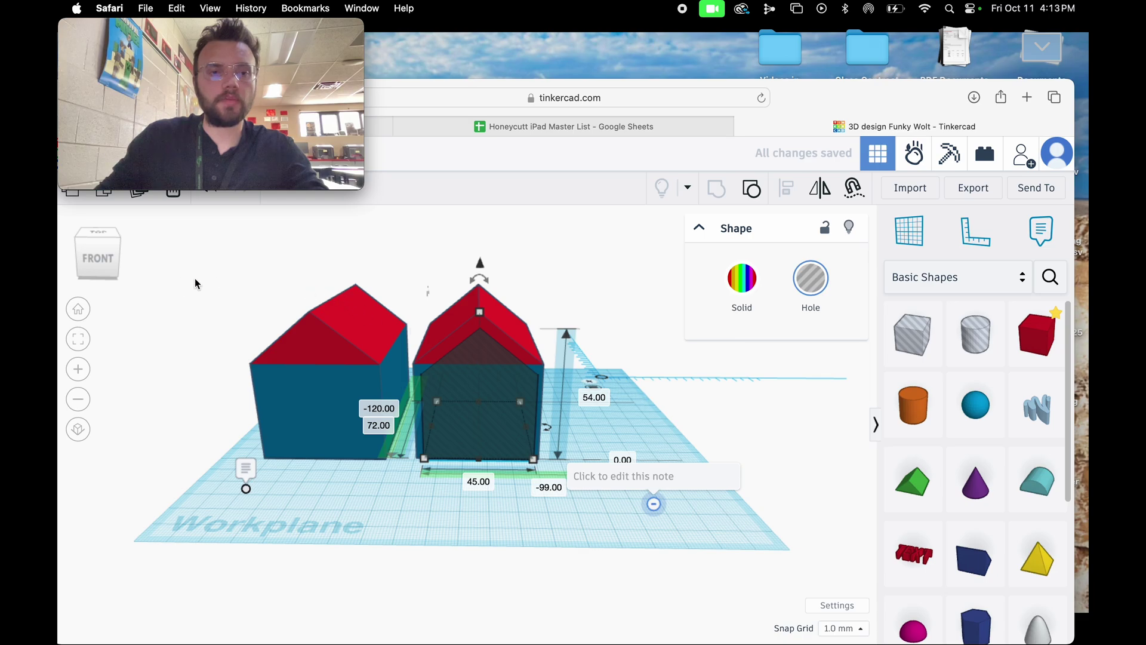
Lengthen the hole shape to 99 mm so it extends past the house, and raise it 3 mm above the workplane.
drag(74, 271, 117, 269)
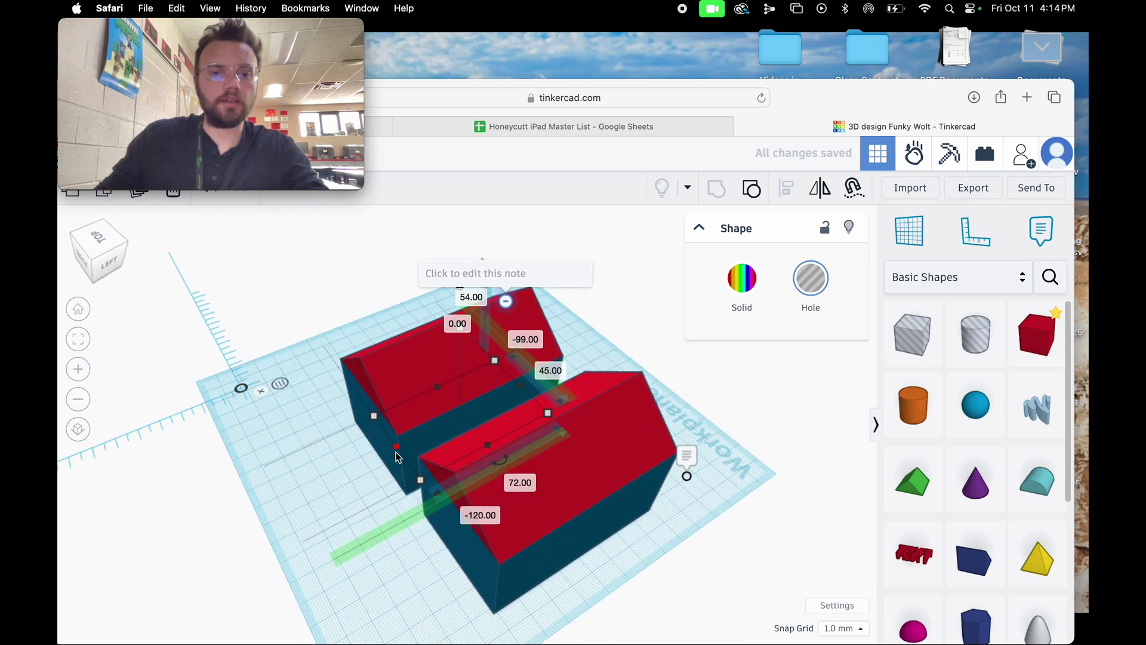
drag(396, 453, 338, 475)
click(88, 256)
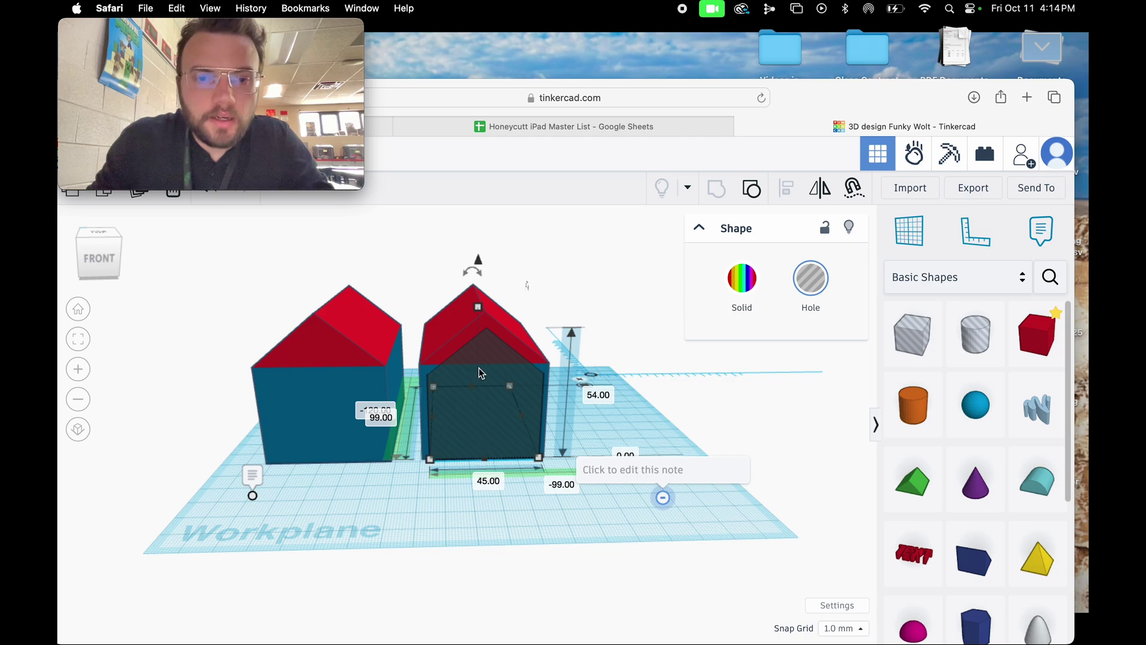
drag(477, 263, 474, 253)
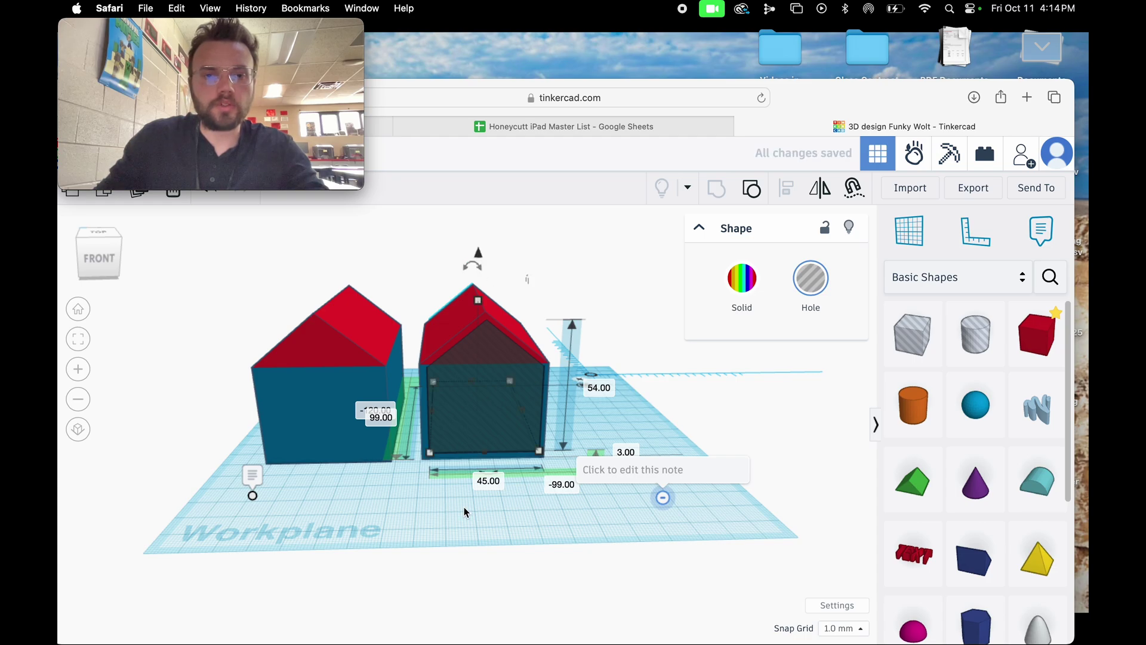
Center the hole across the middle house's width and group the two to hollow out the house.
shift+click(442, 334)
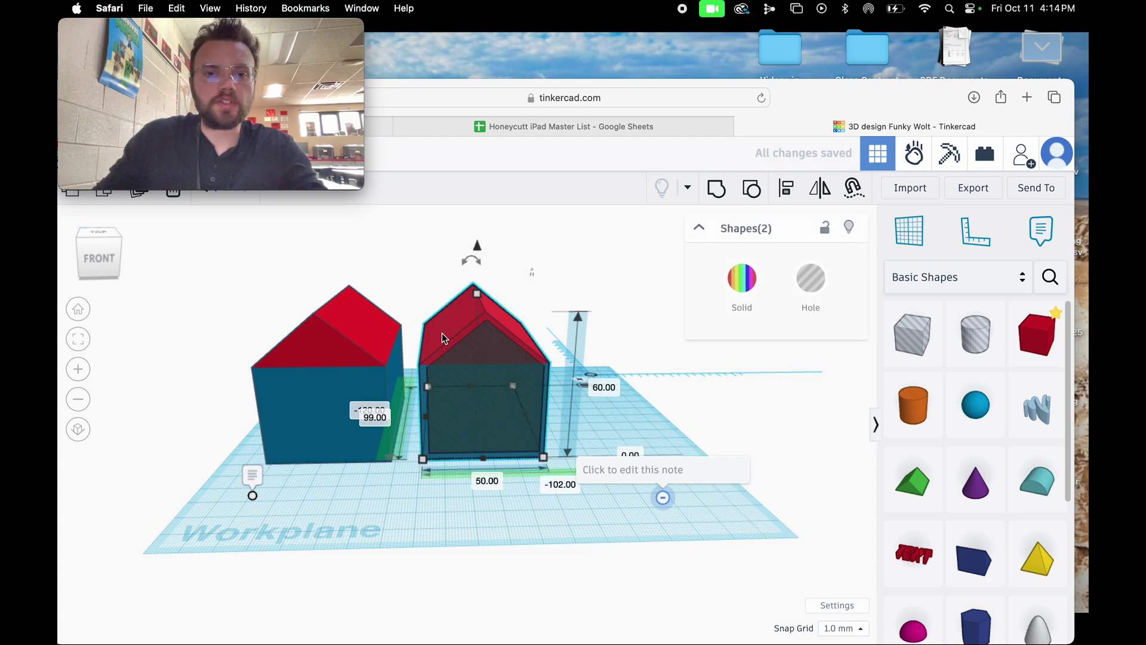
click(787, 190)
click(485, 471)
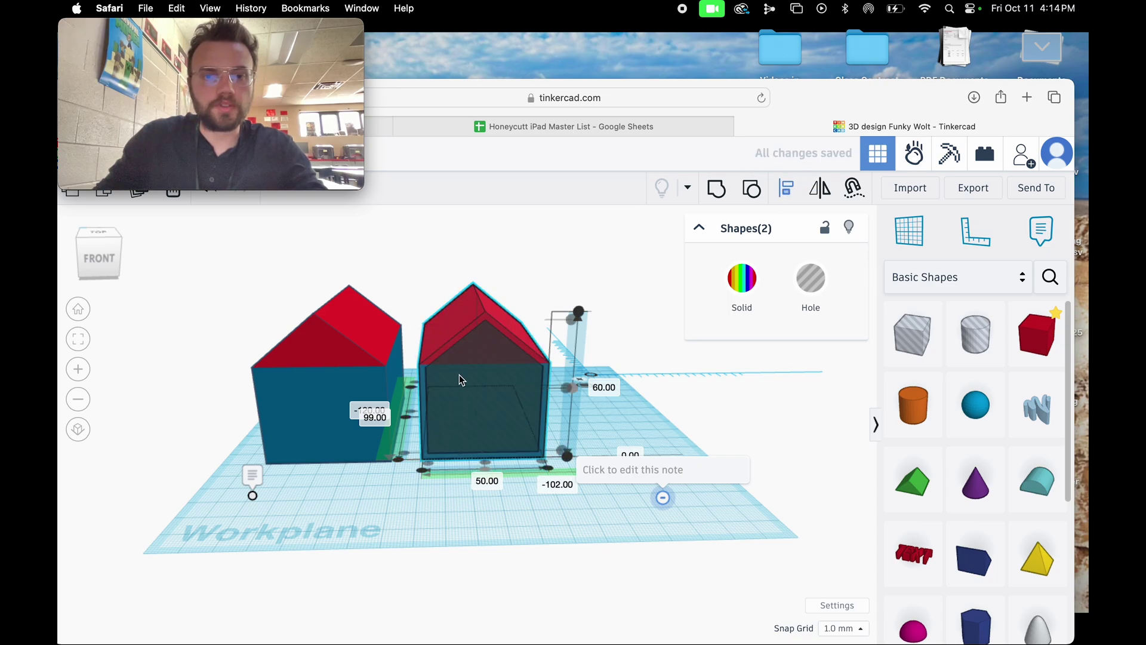
click(535, 276)
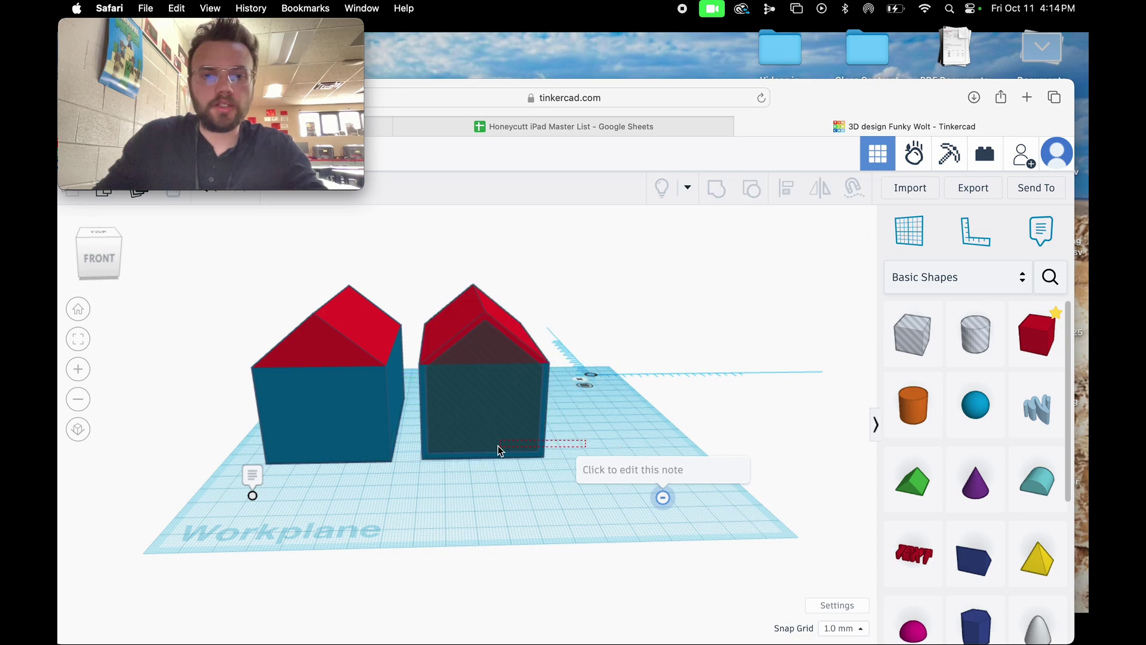
drag(498, 446, 484, 445)
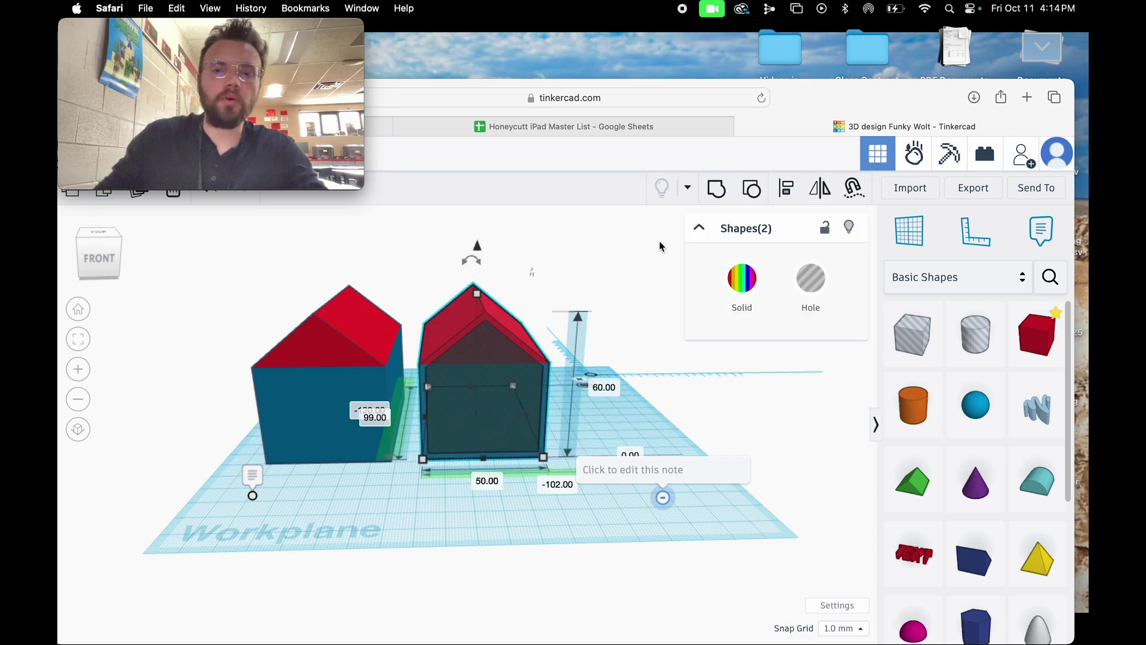
click(716, 188)
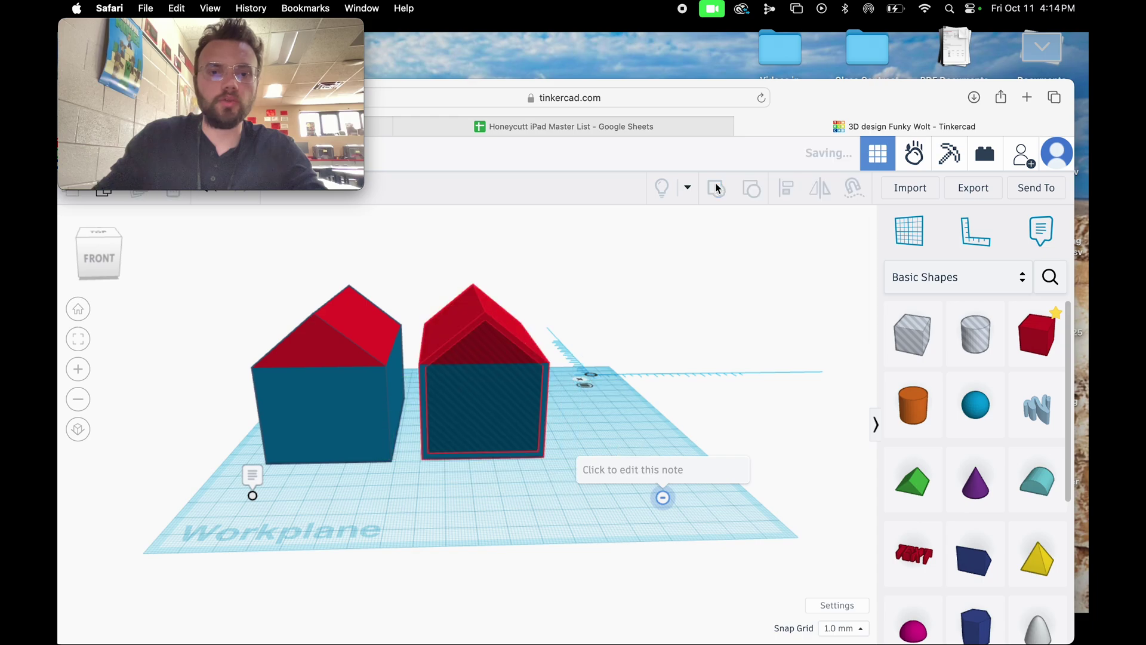
Set the length of the remaining solid house copy to 3 mm to make a thin end wall.
click(84, 250)
drag(84, 251, 110, 257)
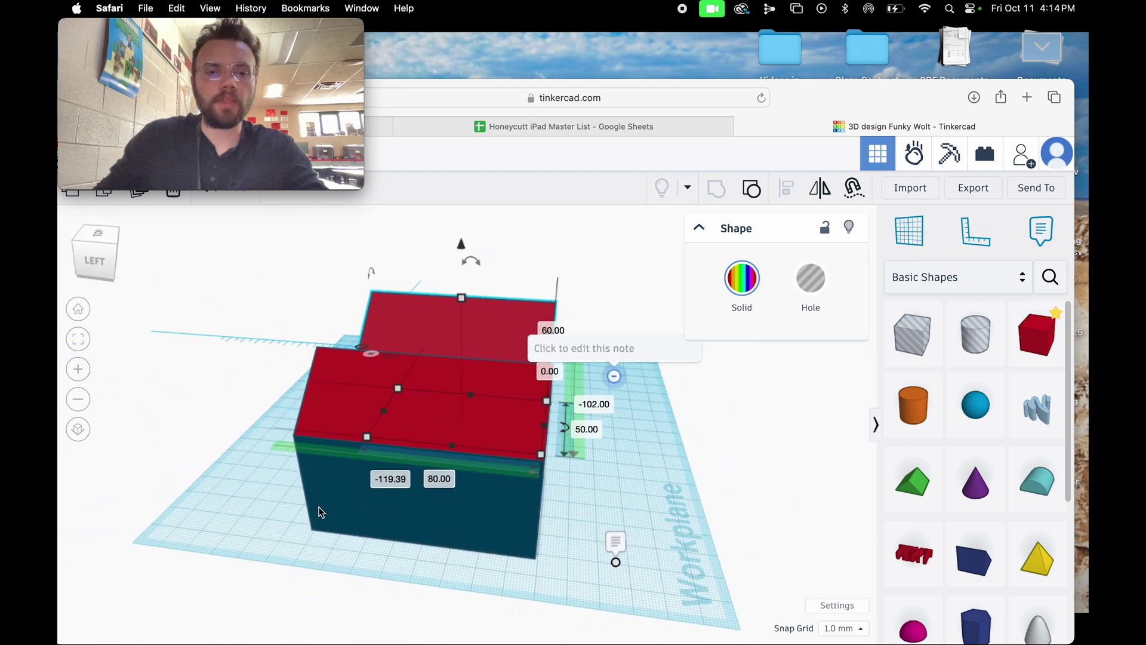
click(350, 478)
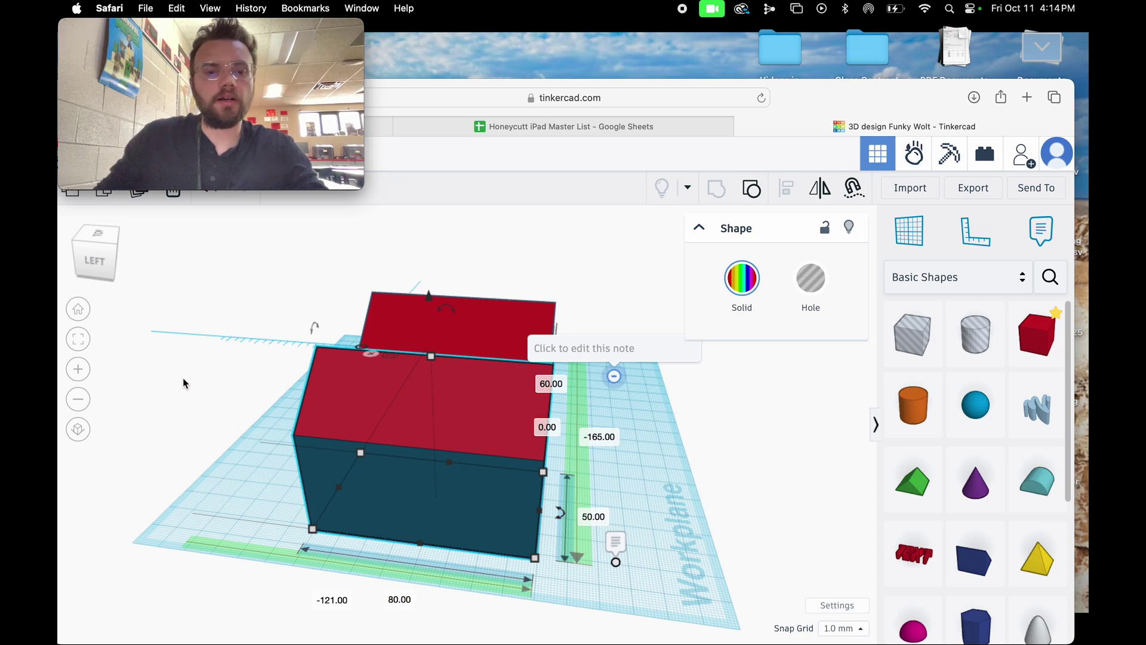
click(102, 268)
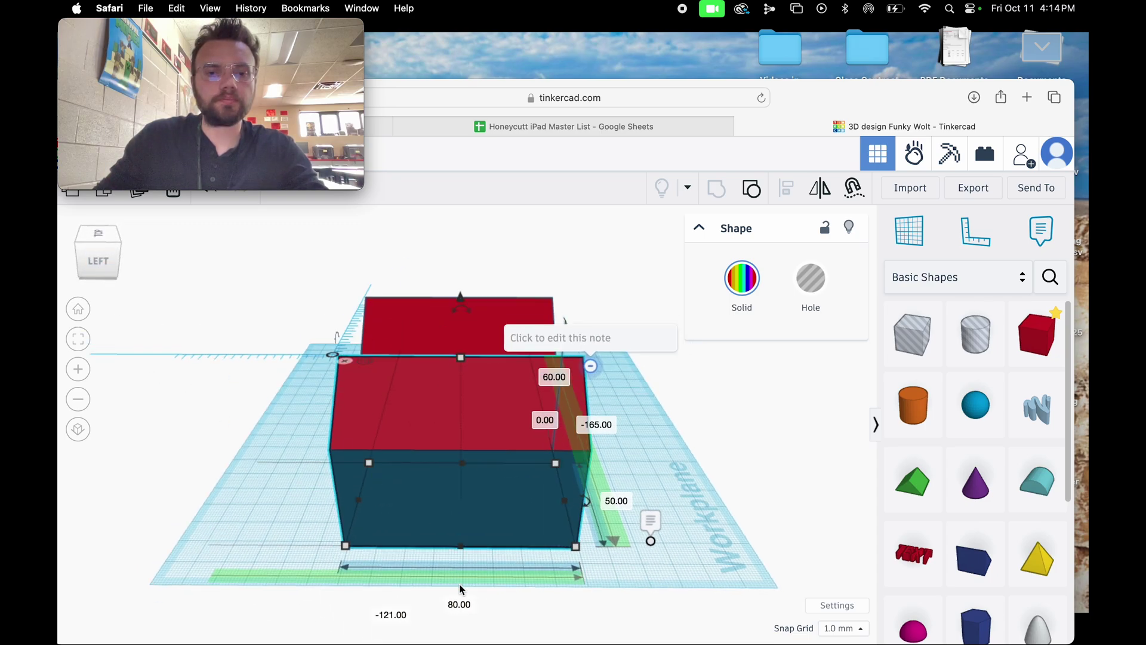
click(448, 605)
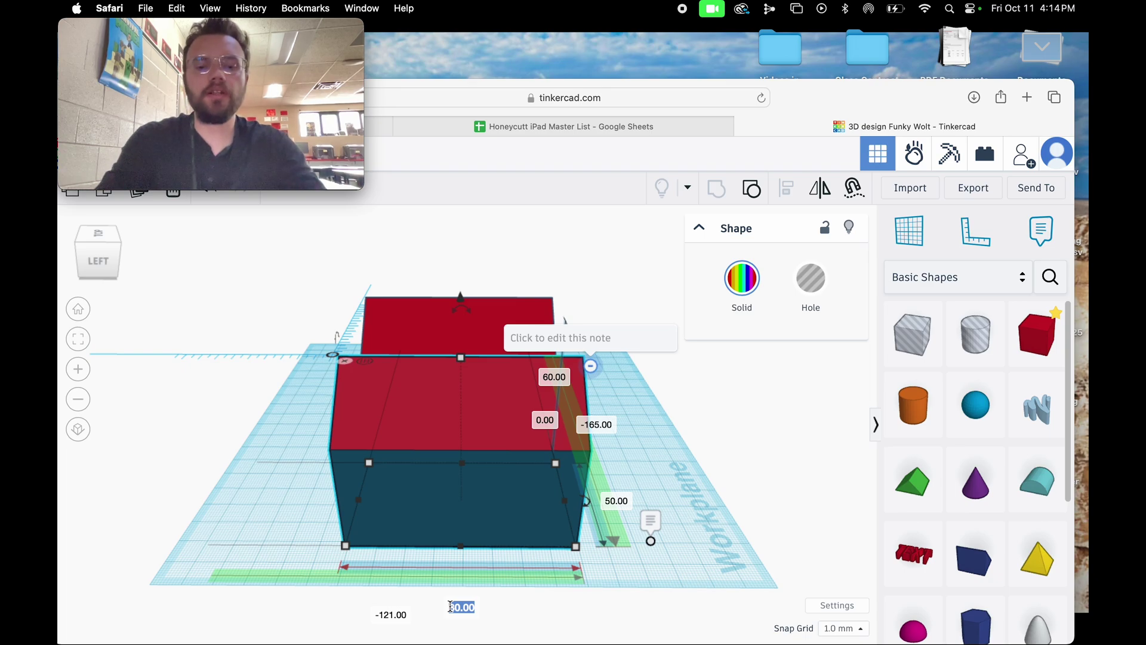
text(3)
key(Return)
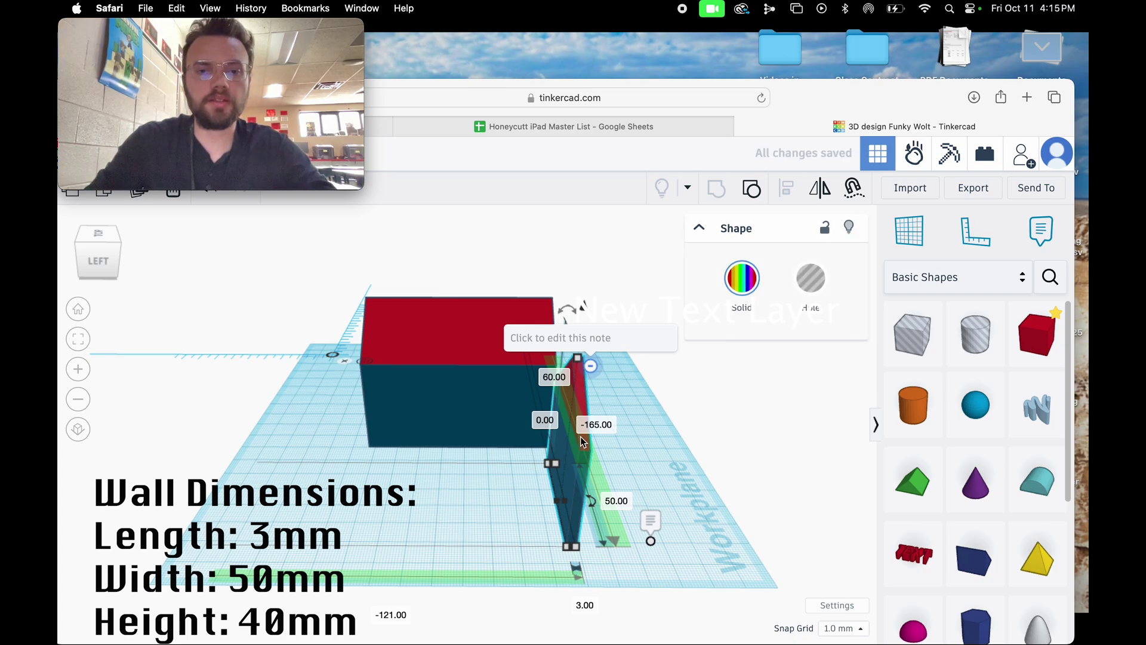
Duplicate the 3 mm end wall and place one wall near each open end of the hollow house.
key(super+a)
click(651, 440)
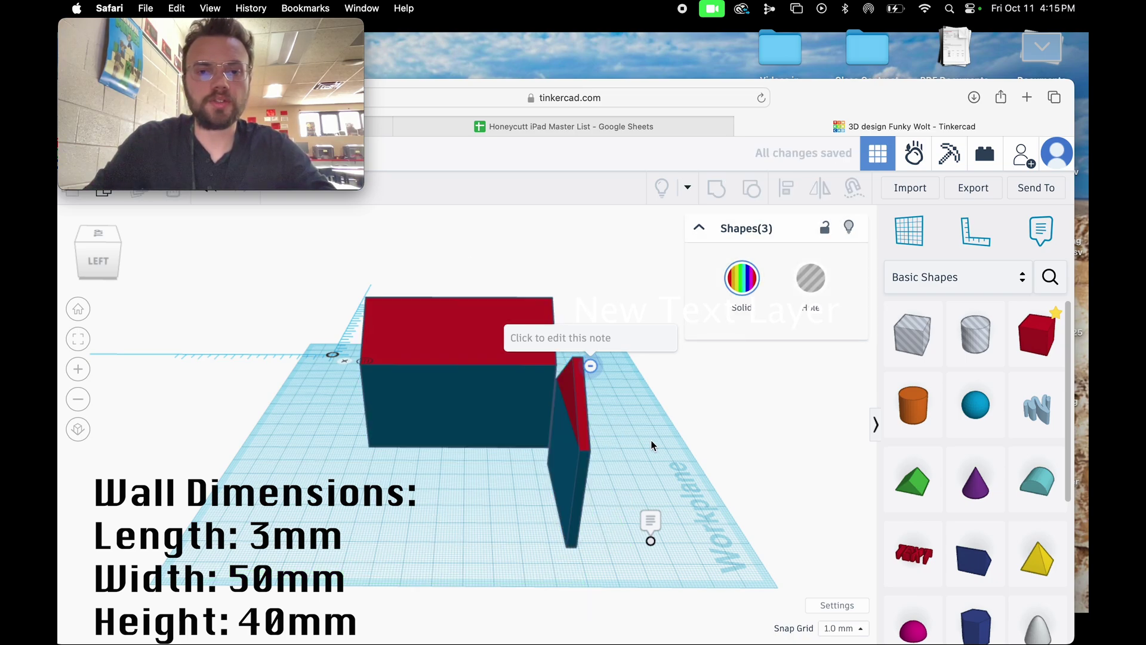
alt+drag(562, 432, 332, 350)
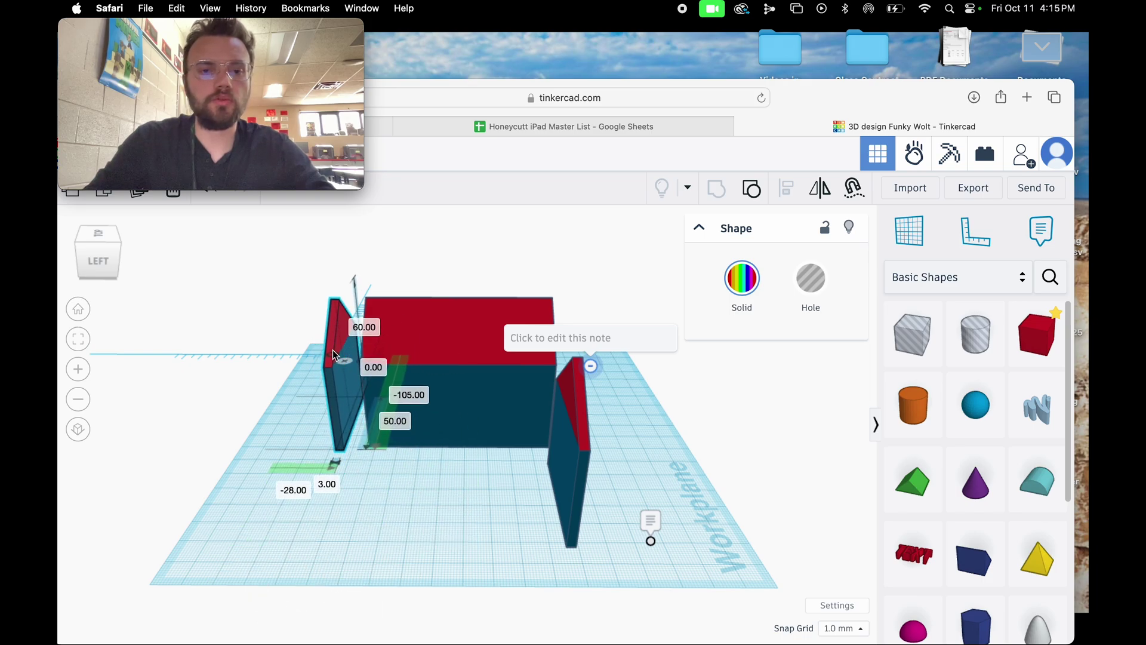
drag(559, 434, 575, 349)
drag(98, 264, 125, 264)
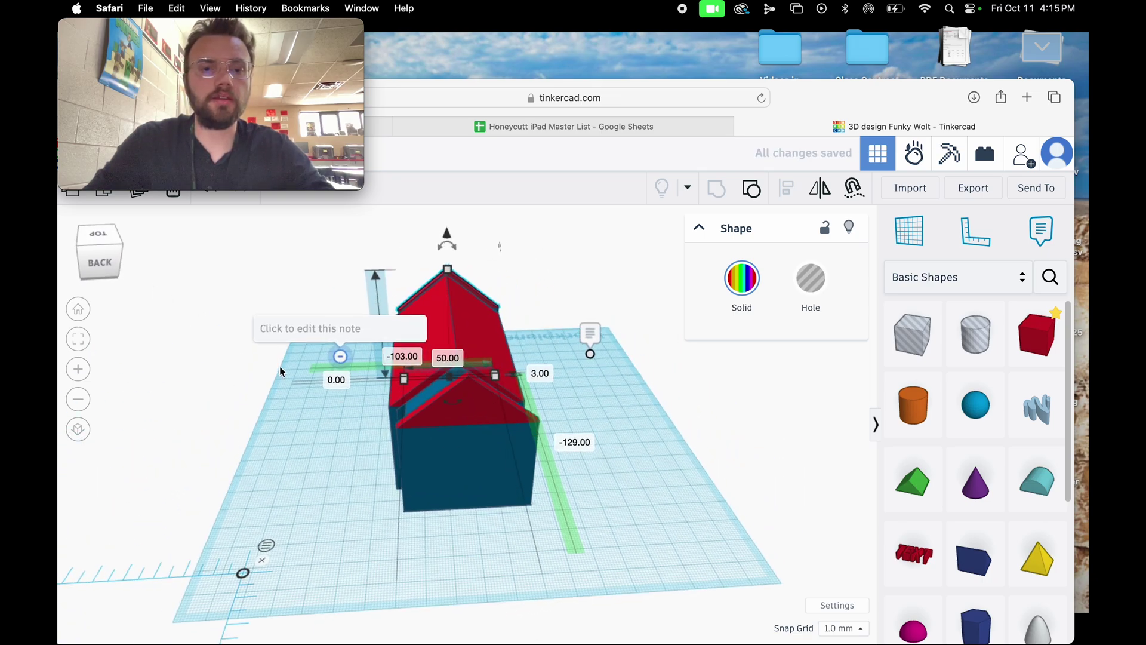
Align the back wall centered across the house's width and flush with its back end, and group the two.
click(453, 478)
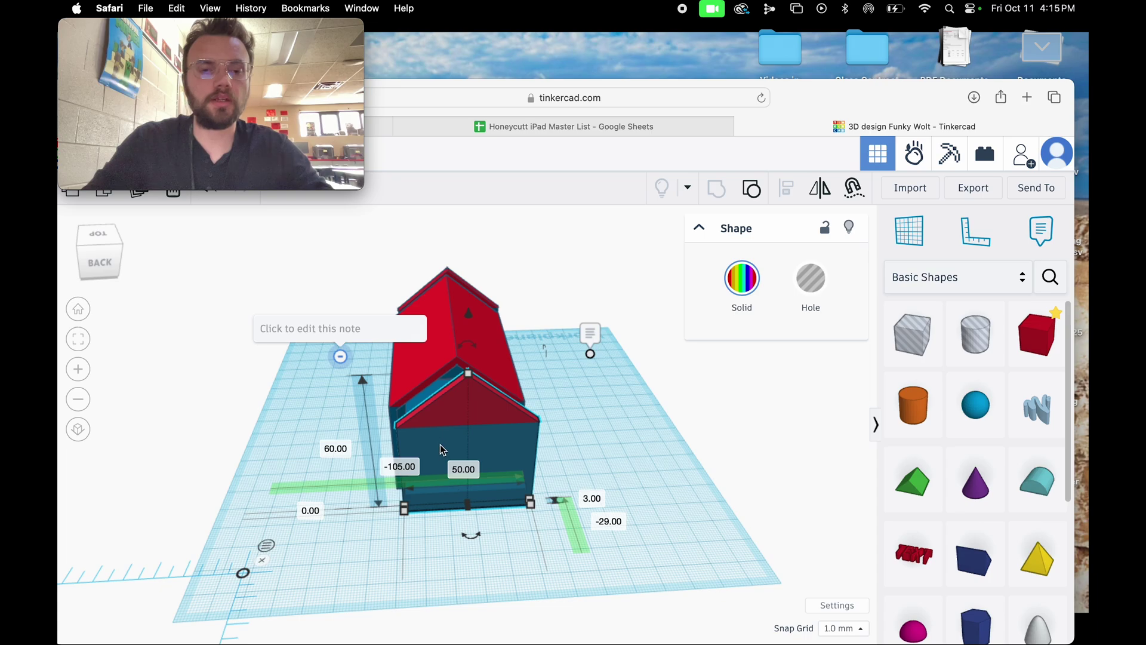
shift+click(442, 349)
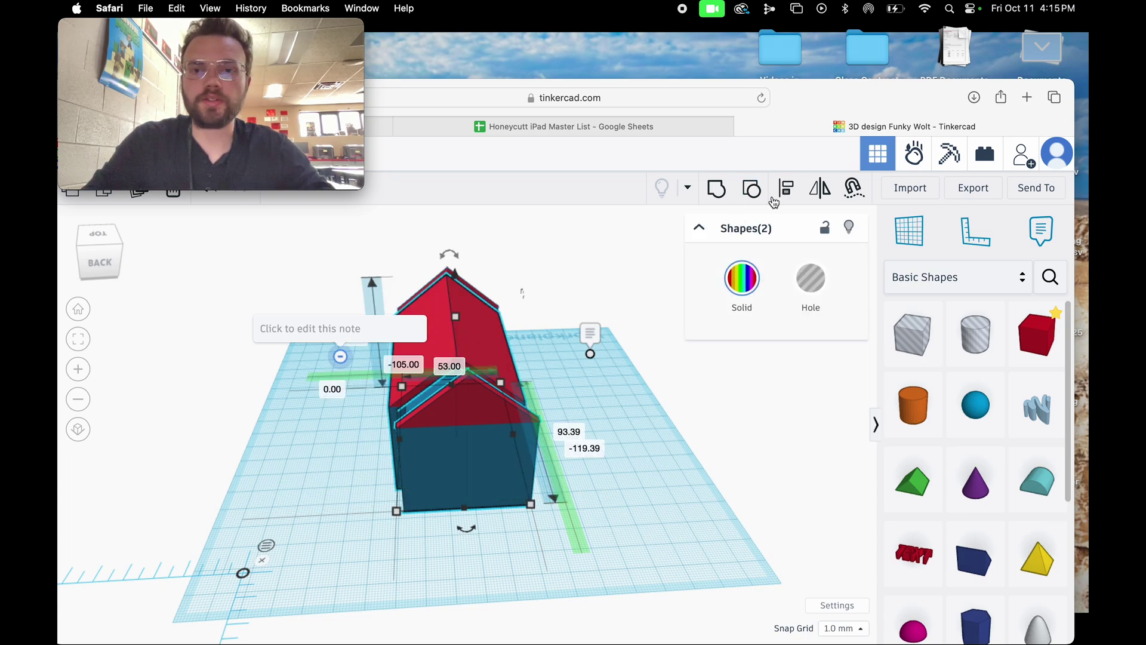
click(785, 190)
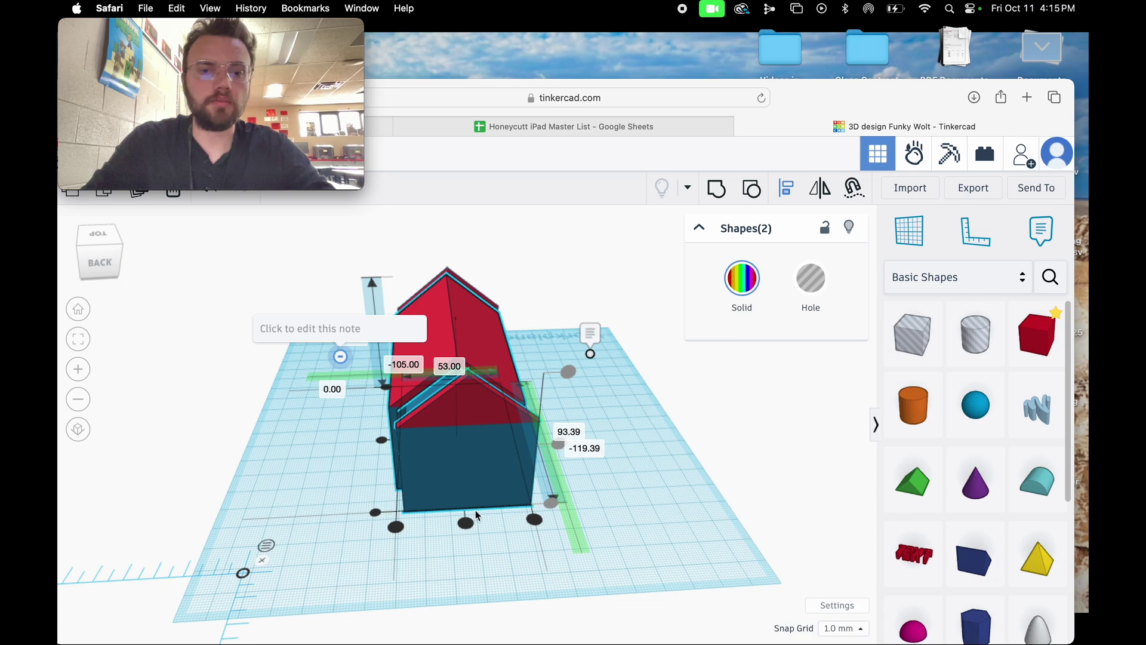
click(465, 525)
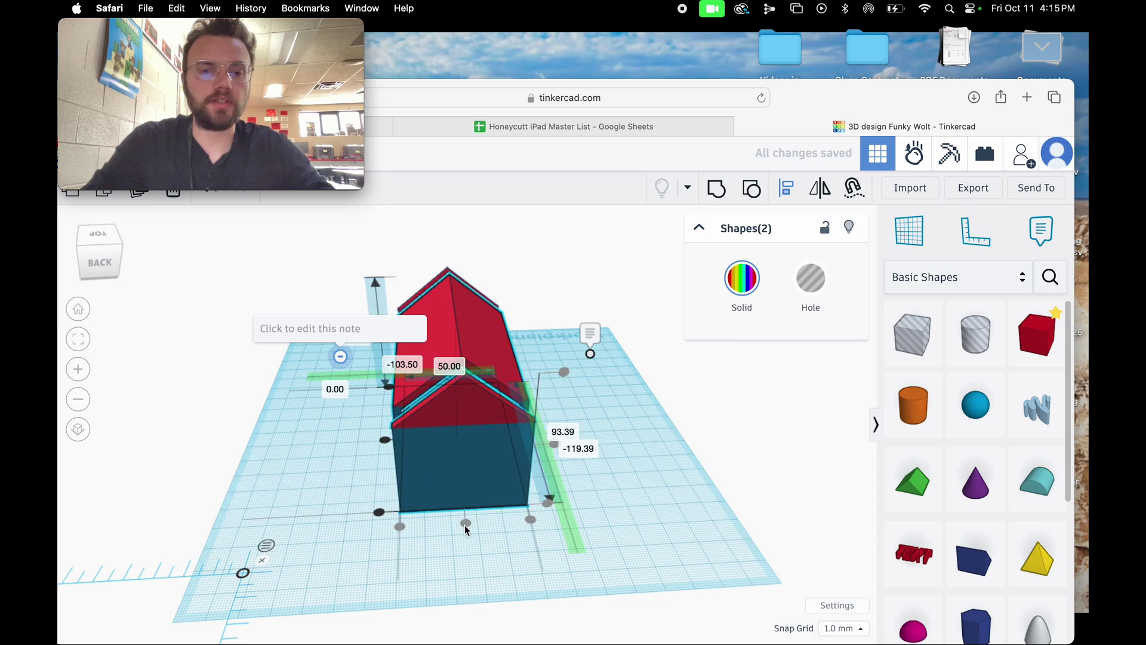
drag(103, 260, 127, 266)
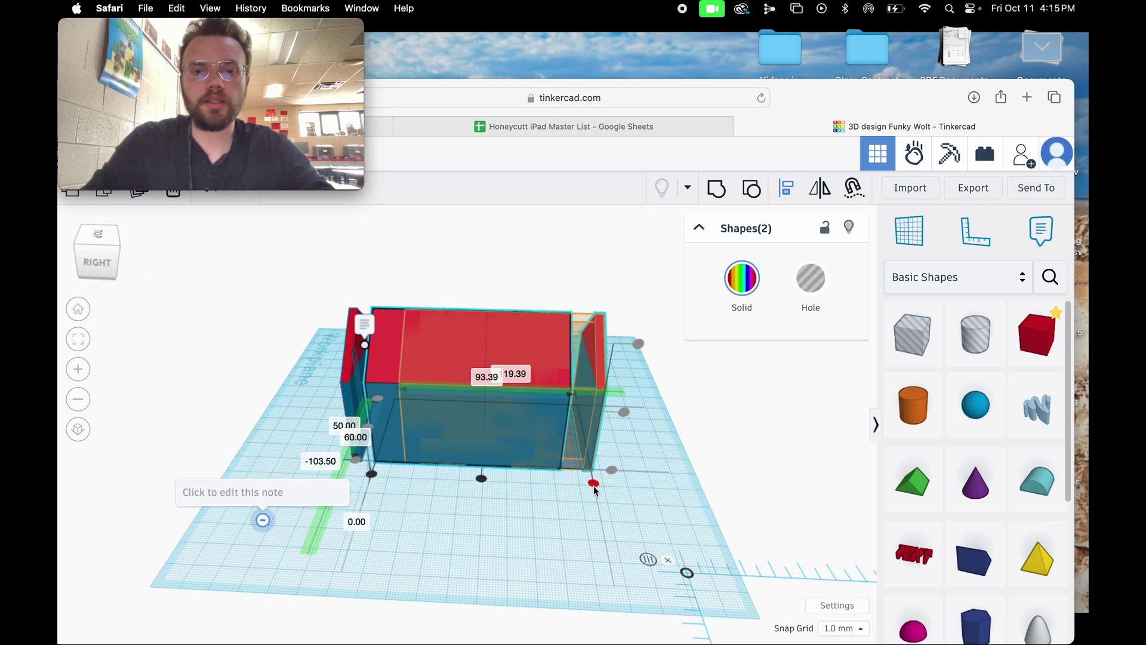
drag(594, 491, 593, 483)
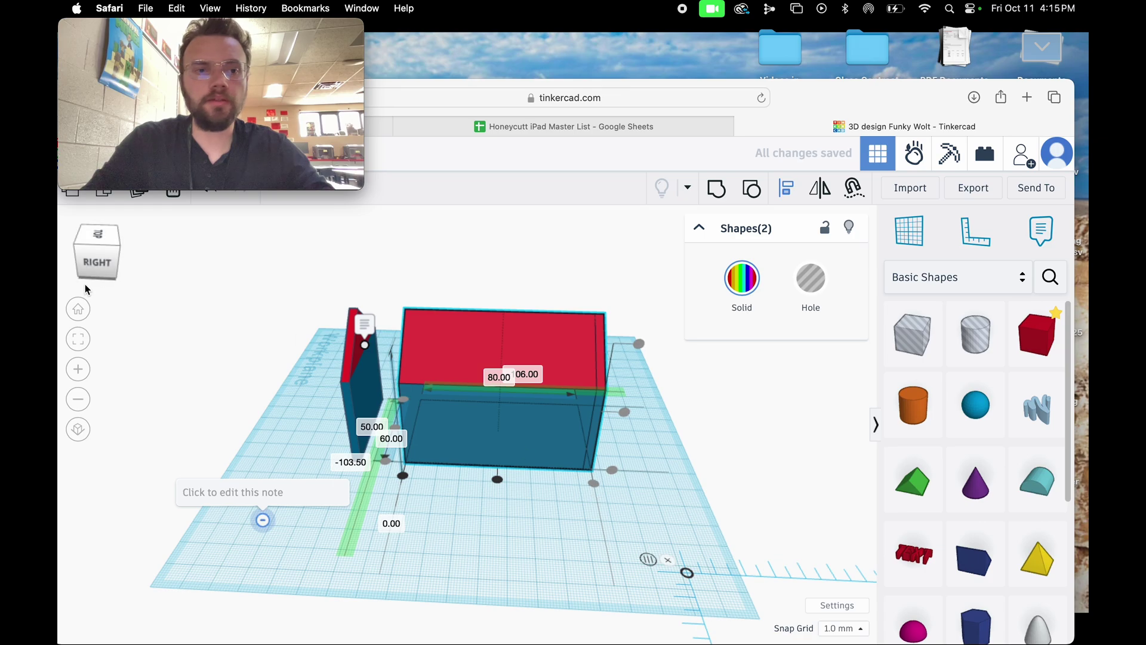
drag(81, 249, 161, 248)
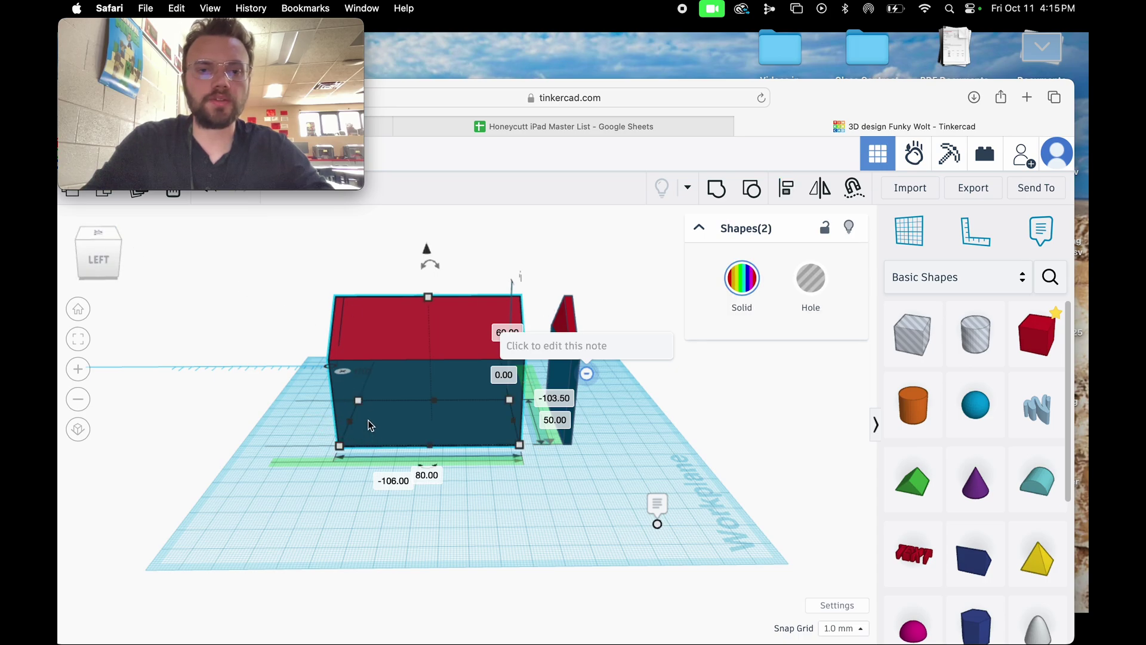
click(716, 188)
click(600, 449)
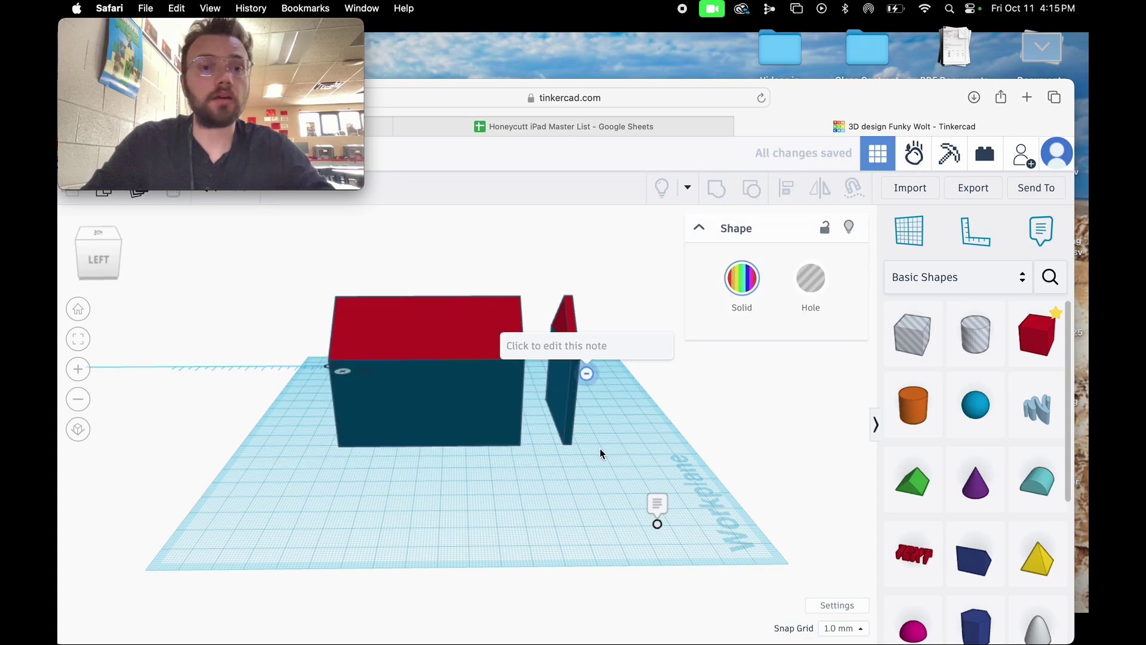
Align the front wall centered across the house's width and flush with its front end, and group the two.
click(466, 417)
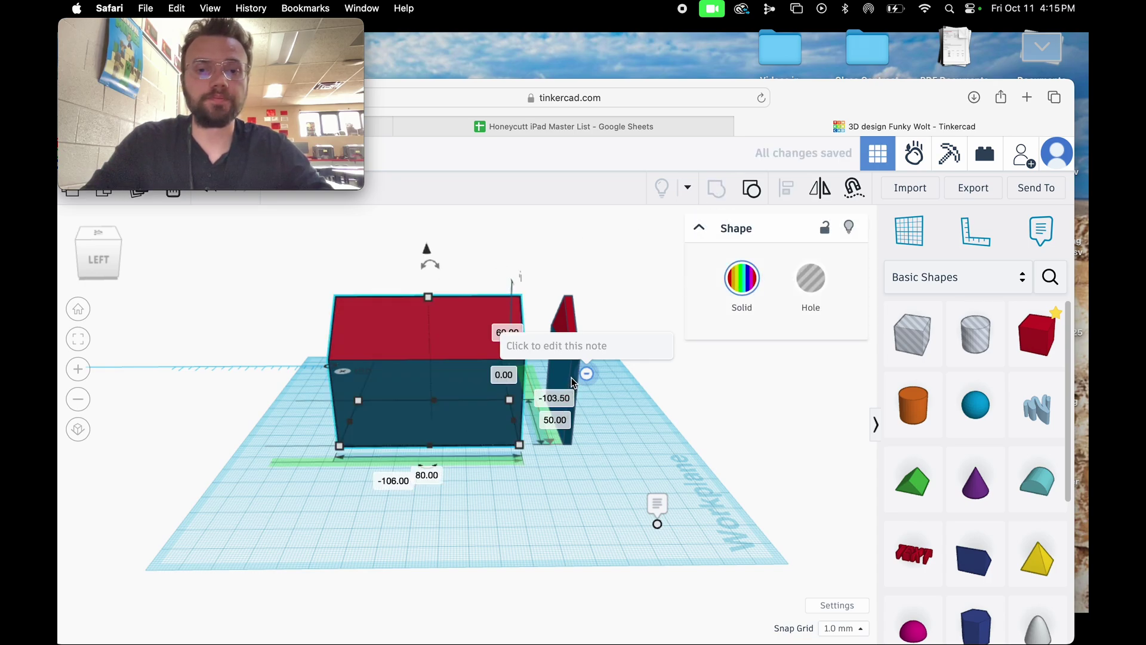
click(568, 349)
shift+click(441, 371)
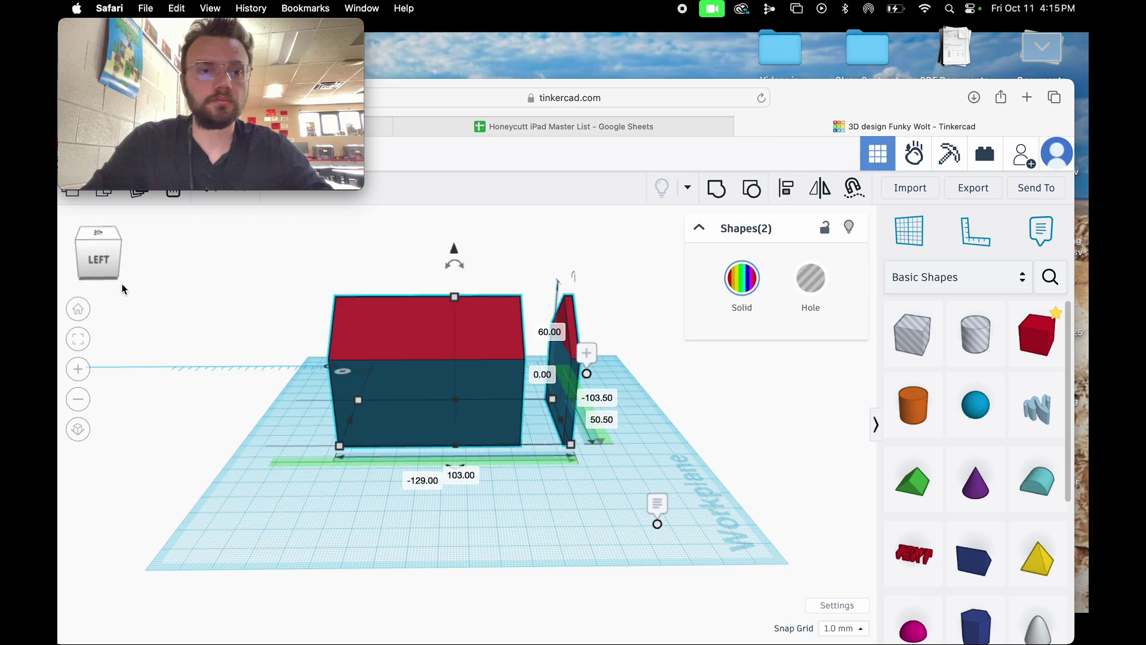
click(62, 263)
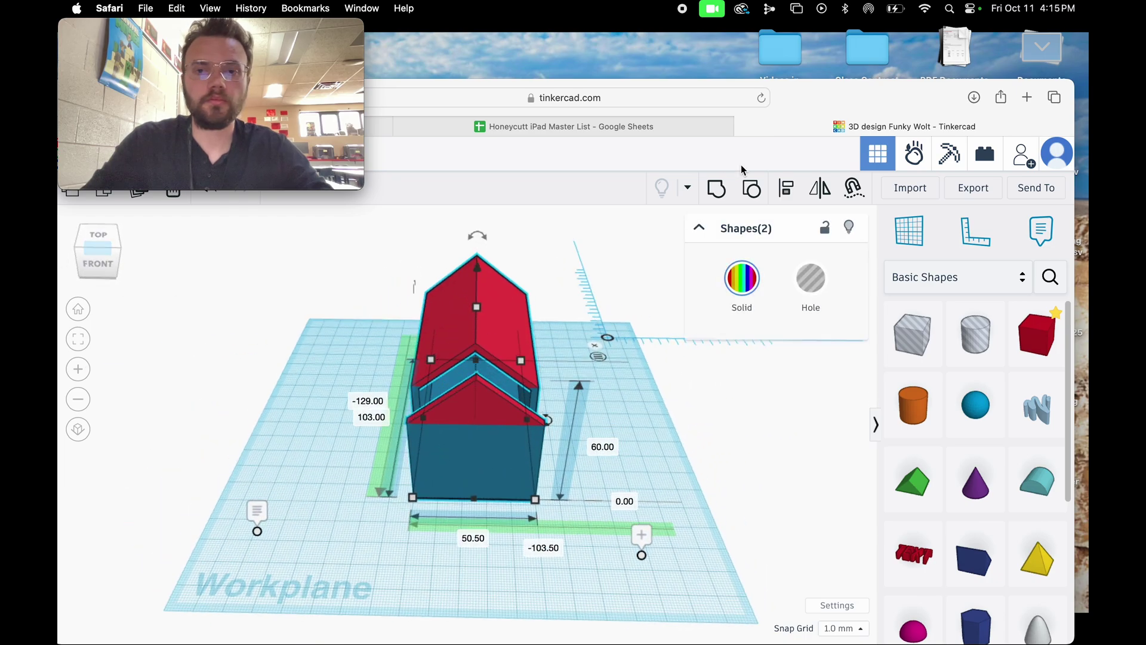
click(786, 188)
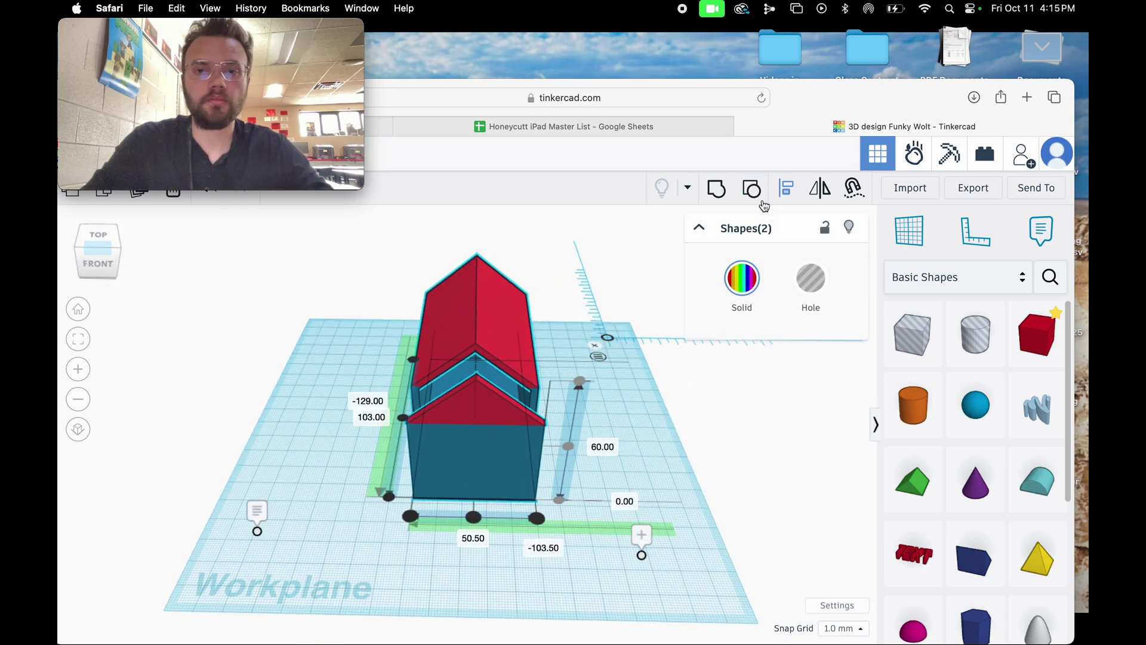
click(475, 516)
click(143, 261)
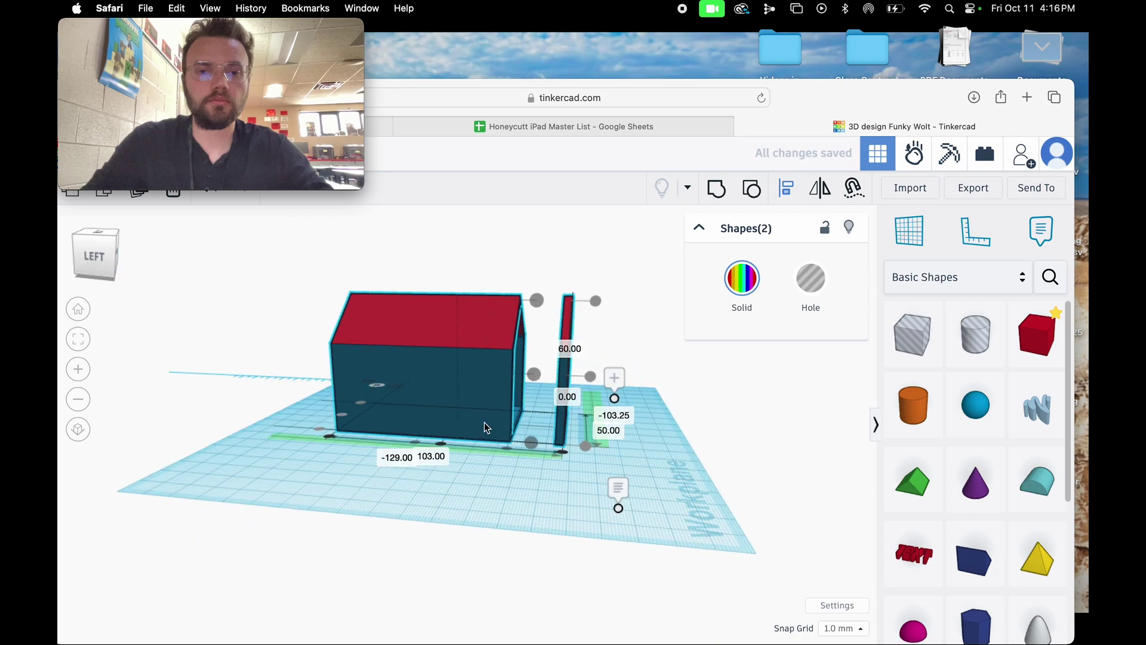
click(561, 452)
drag(102, 256, 460, 557)
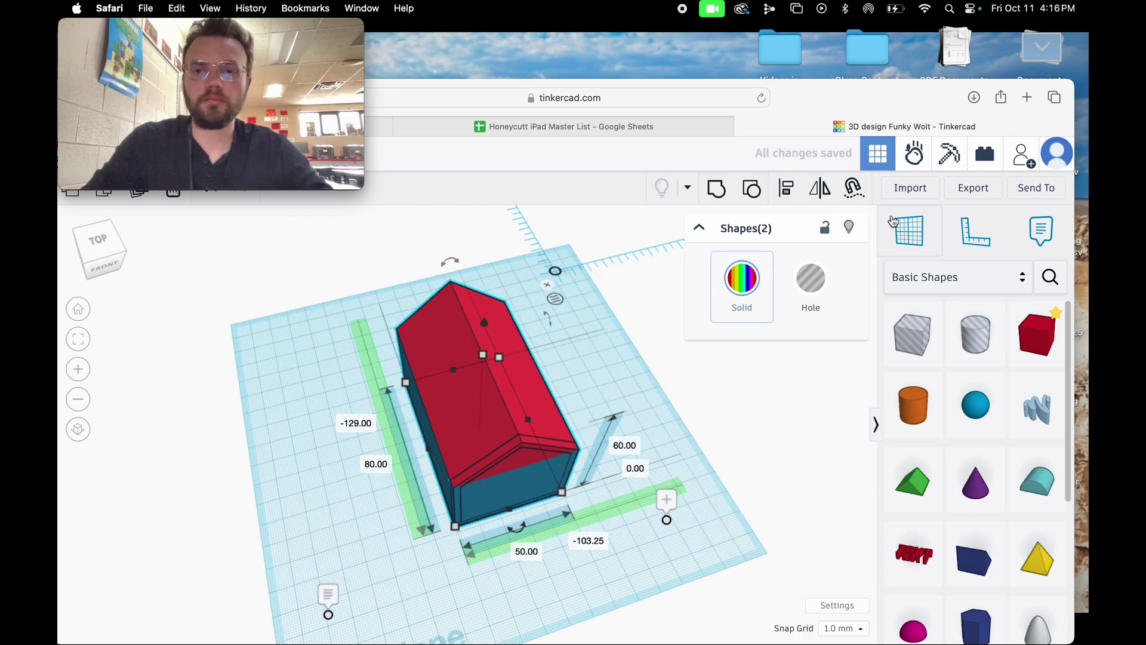
click(717, 190)
Place a cylinder in front of the house, scale it down proportionally to 8 x 8 mm and make it 23 mm high.
click(98, 260)
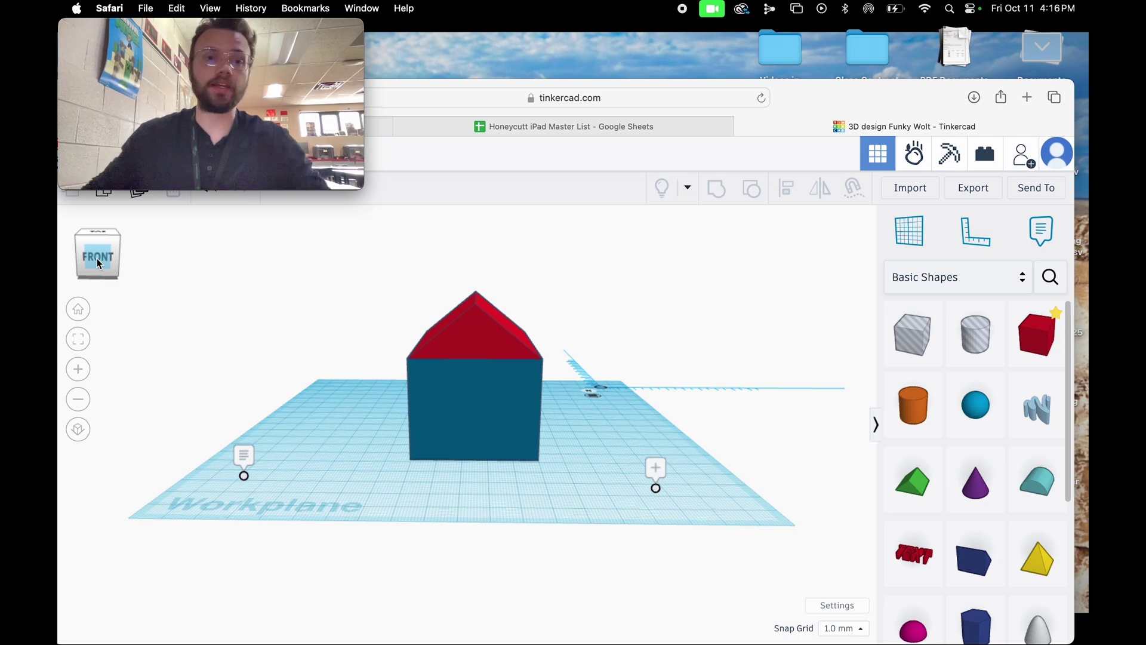
click(911, 409)
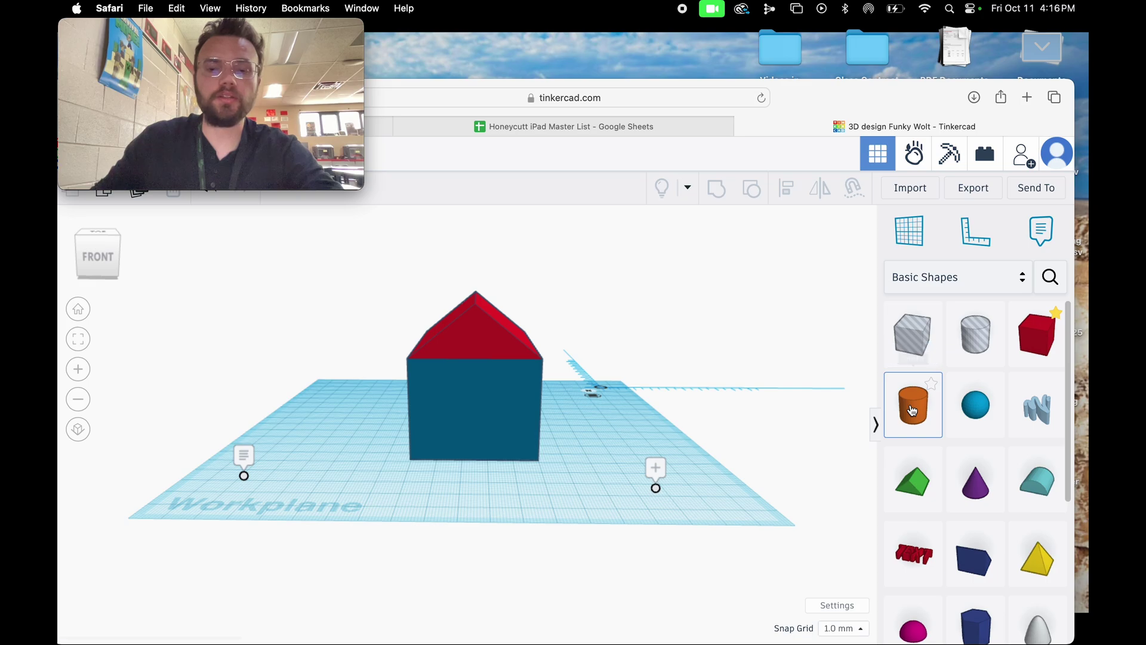
click(474, 477)
drag(475, 434, 471, 396)
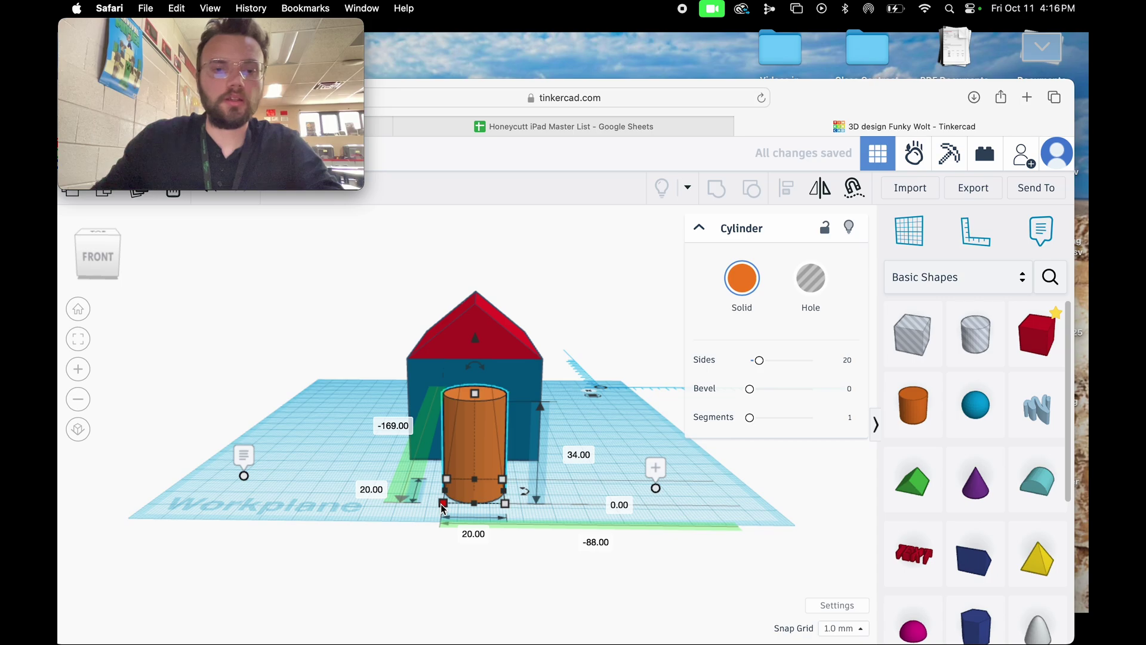
shift+drag(444, 505, 476, 483)
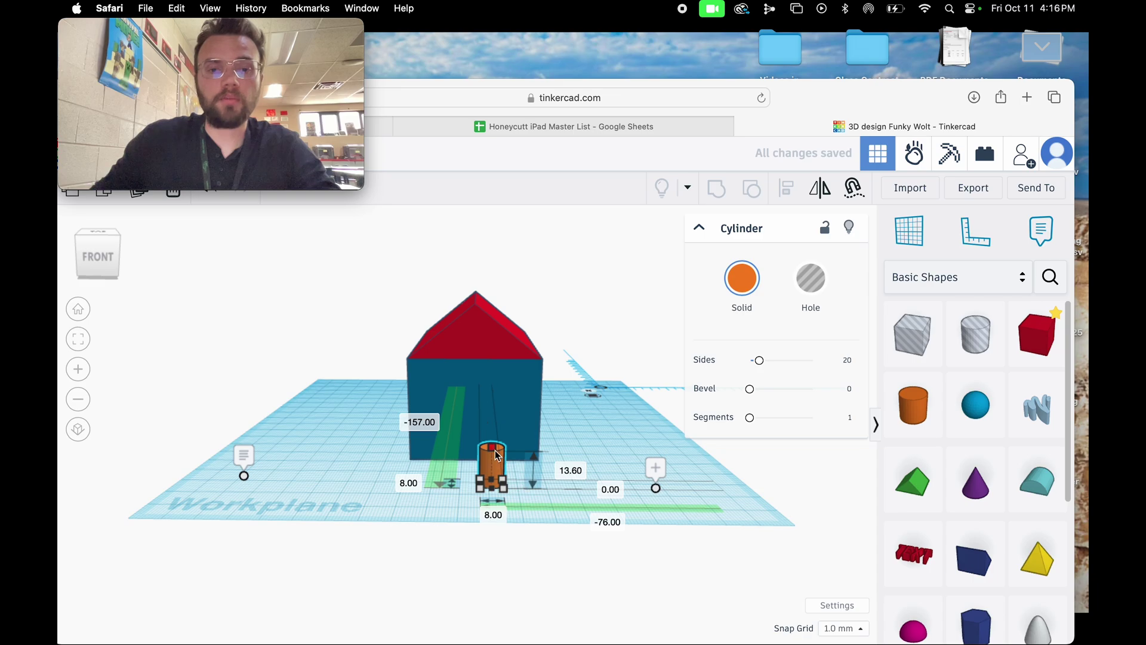
drag(494, 446, 494, 425)
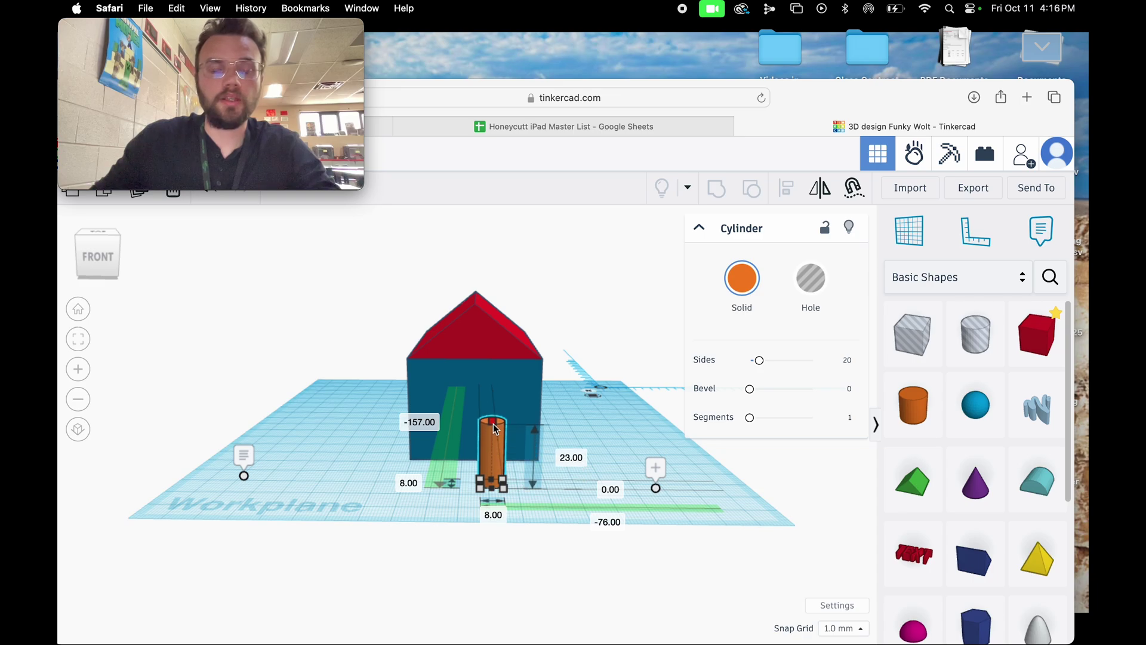
Rotate the cylinder 90° so it lies horizontally and points at the front wall.
drag(96, 256, 108, 265)
click(99, 254)
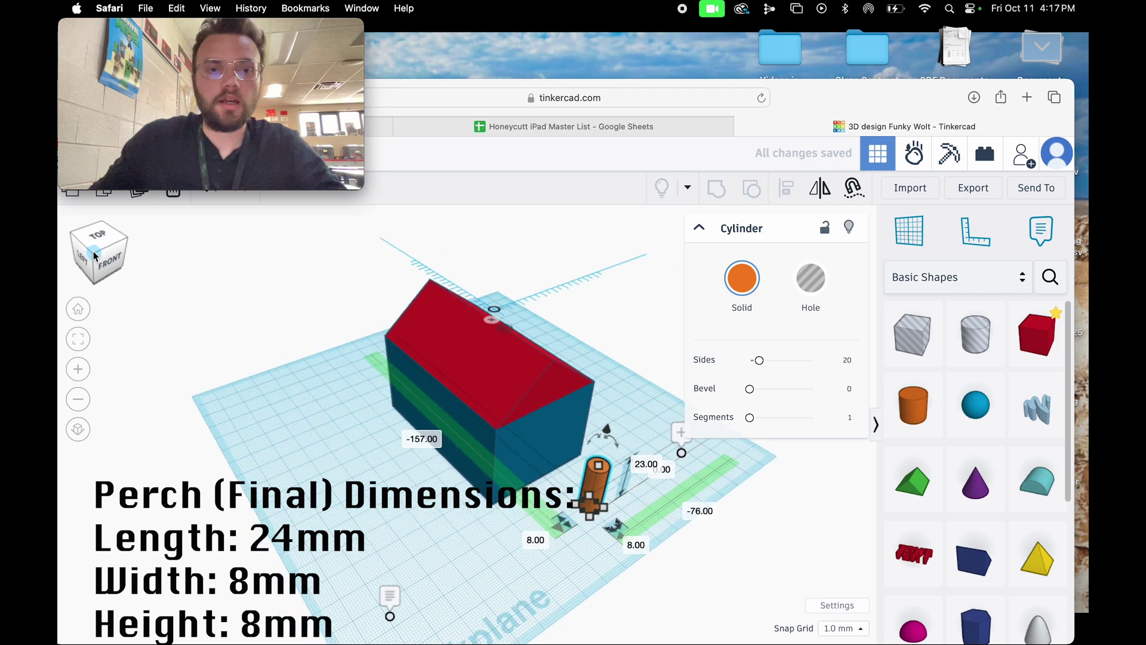
click(633, 385)
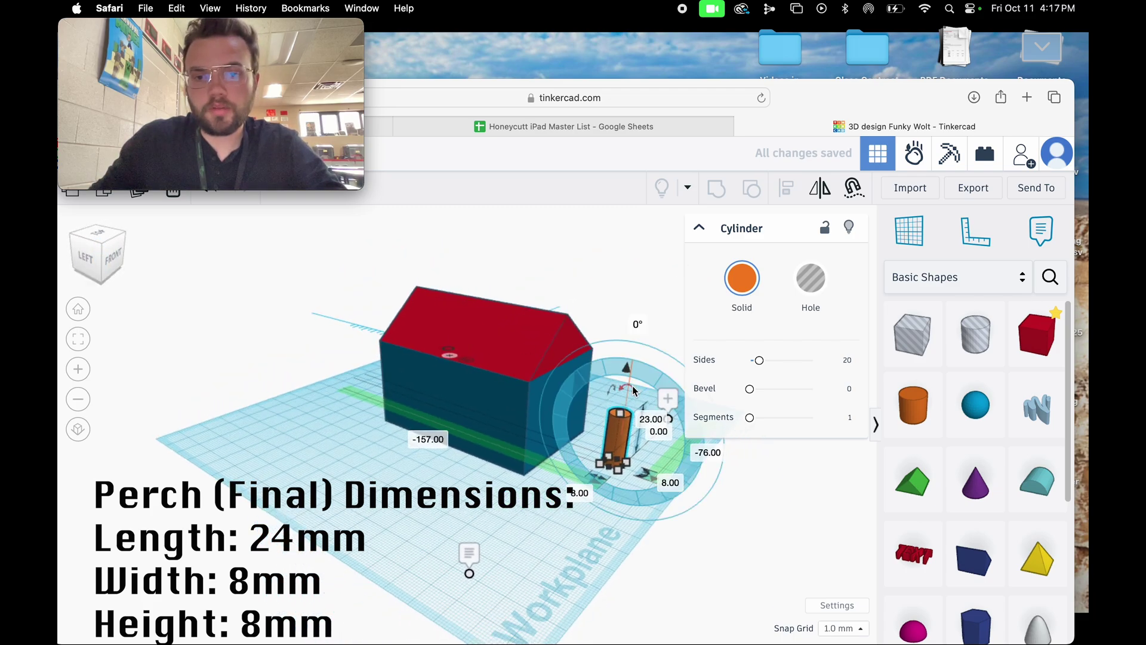
drag(632, 386, 664, 439)
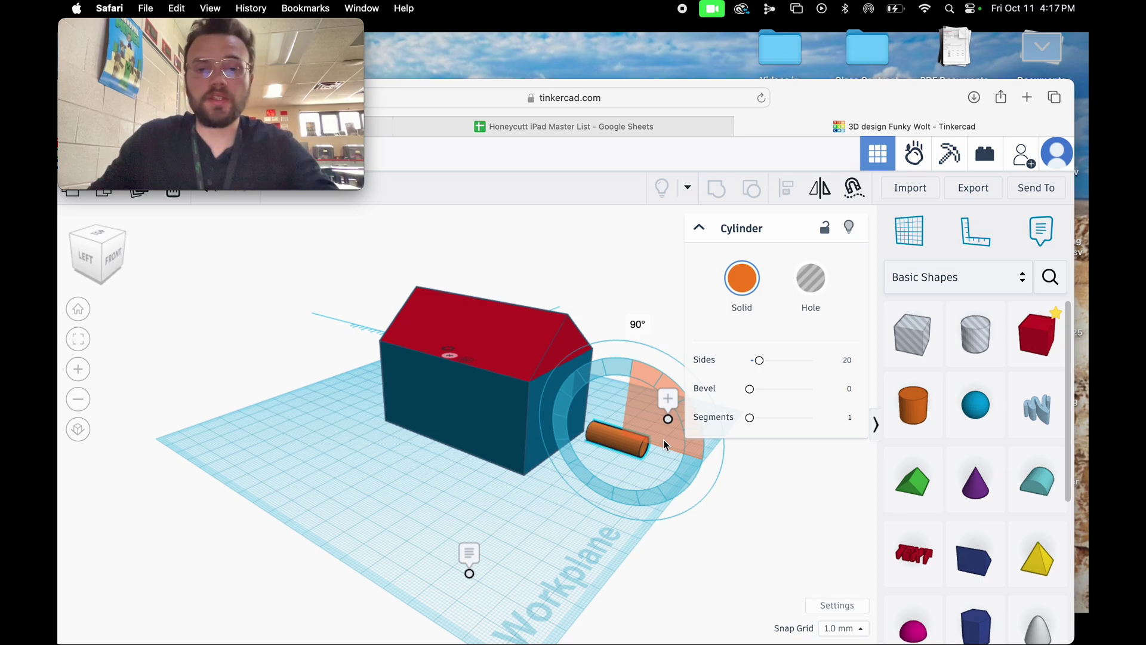
drag(663, 439, 664, 439)
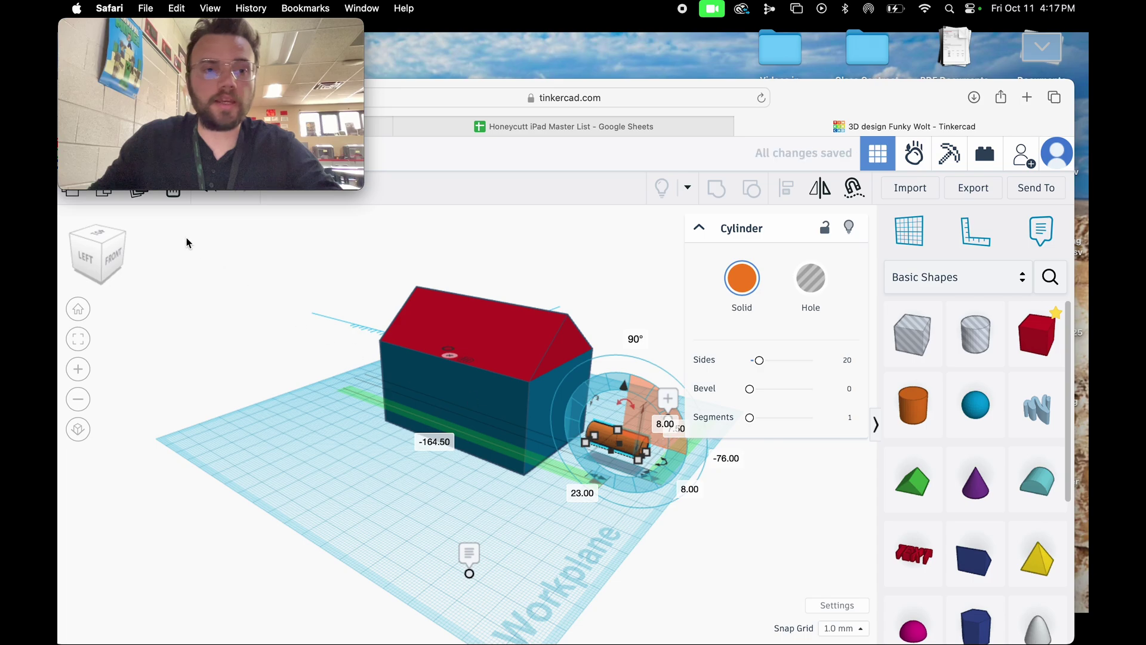
Lower the cylinder to 6 mm above the workplane, move it to the middle of the front wall and push it partly into the wall.
click(100, 250)
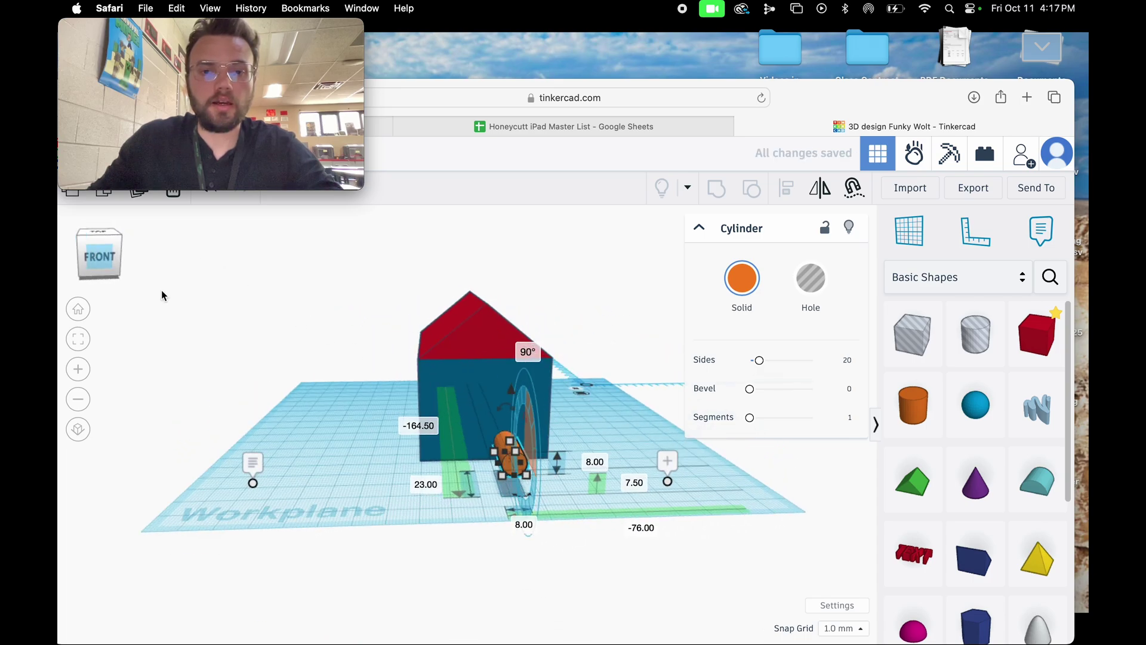
drag(519, 391, 514, 388)
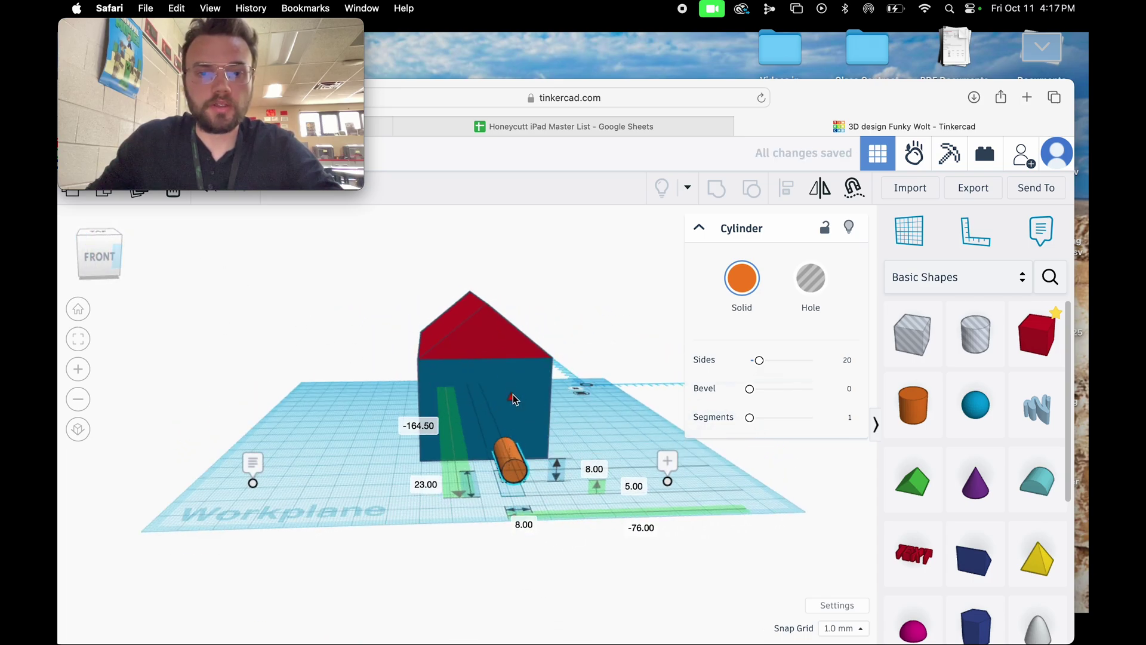
right_drag(512, 405, 555, 406)
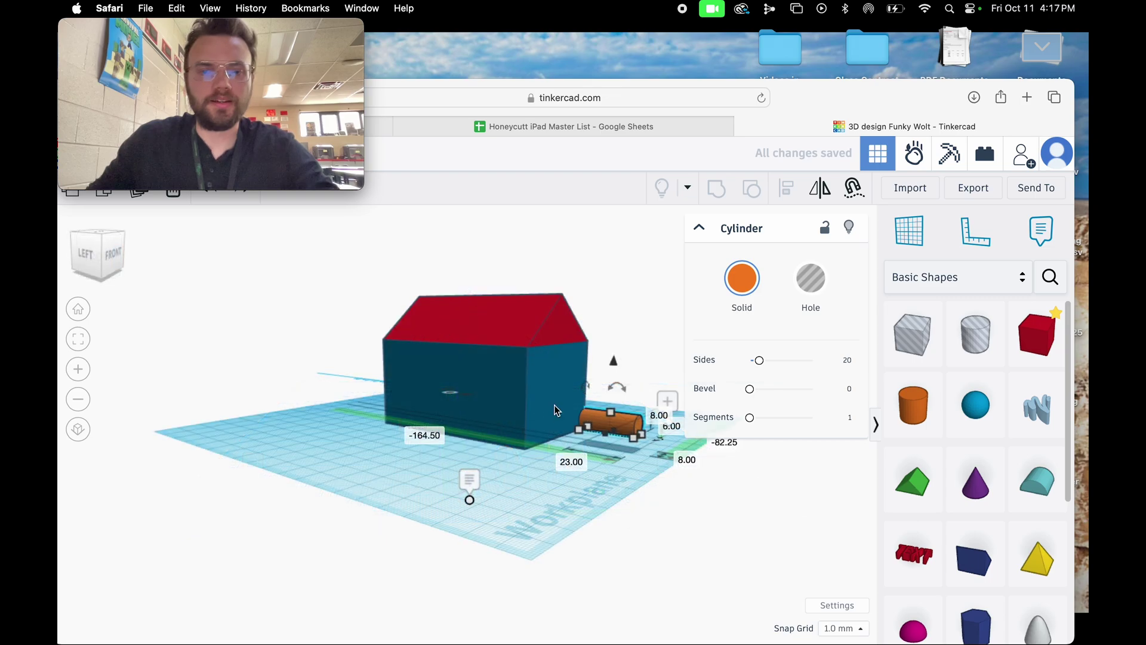
click(94, 260)
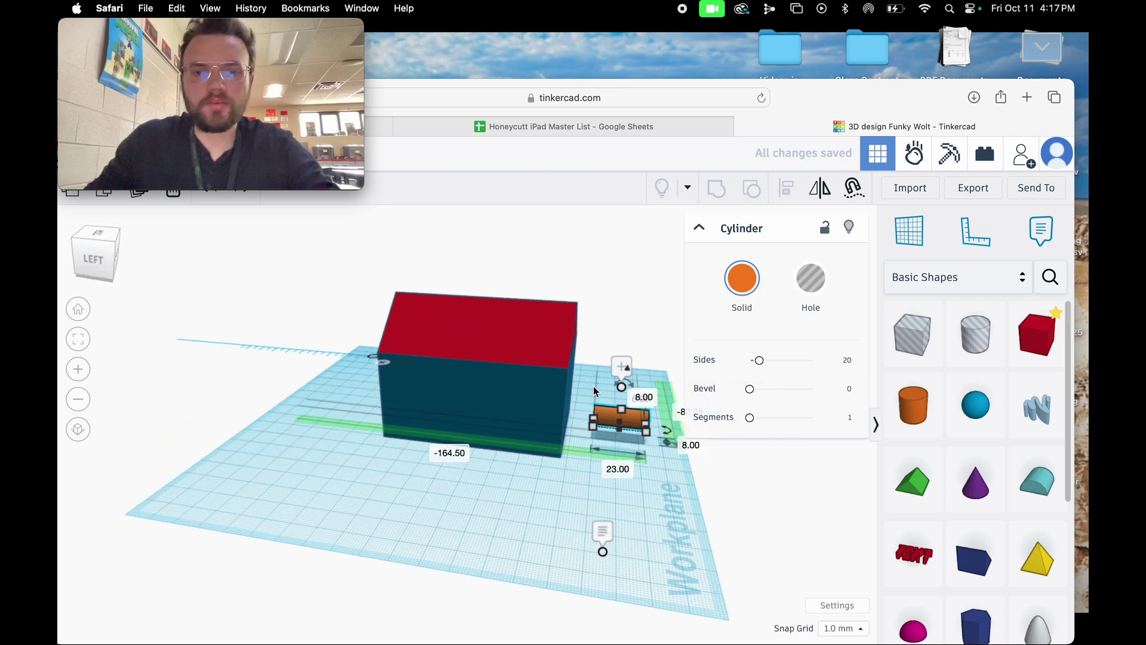
drag(604, 415, 572, 411)
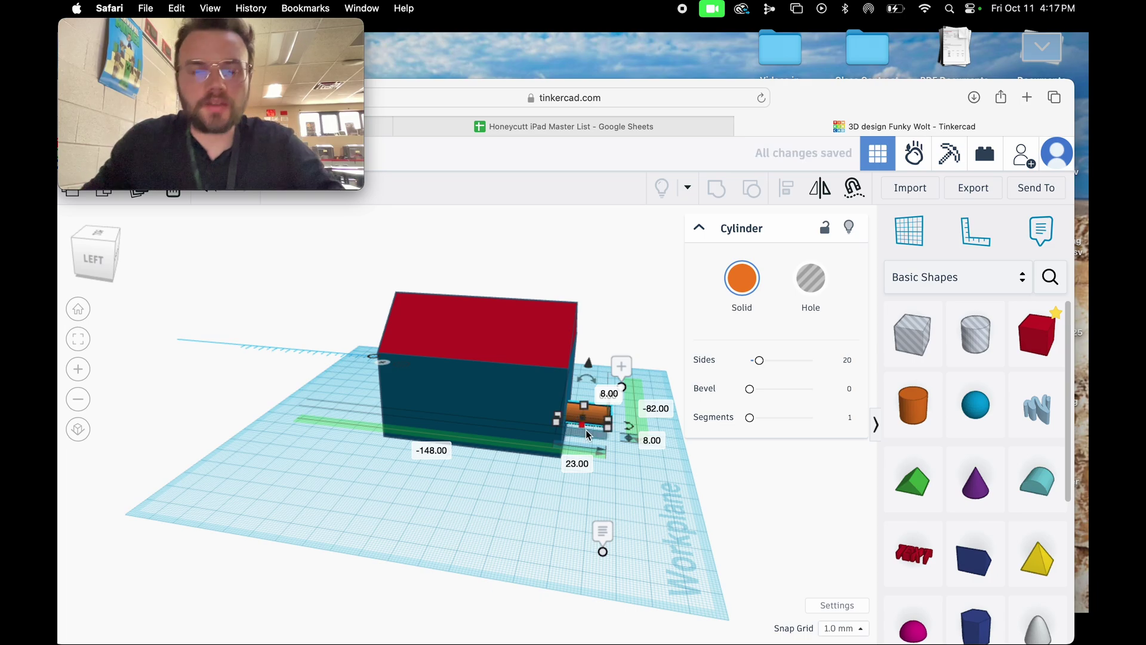
Duplicate the perch cylinder straight up the front wall to 21 mm above the workplane and select the copy.
click(62, 242)
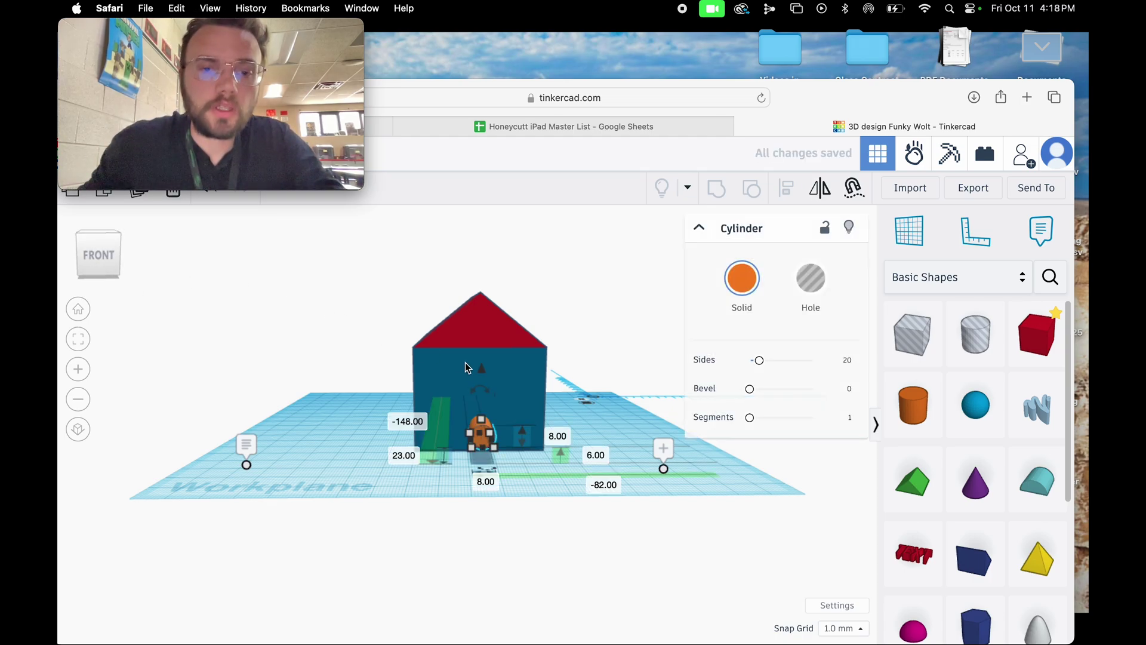
drag(482, 377, 478, 331)
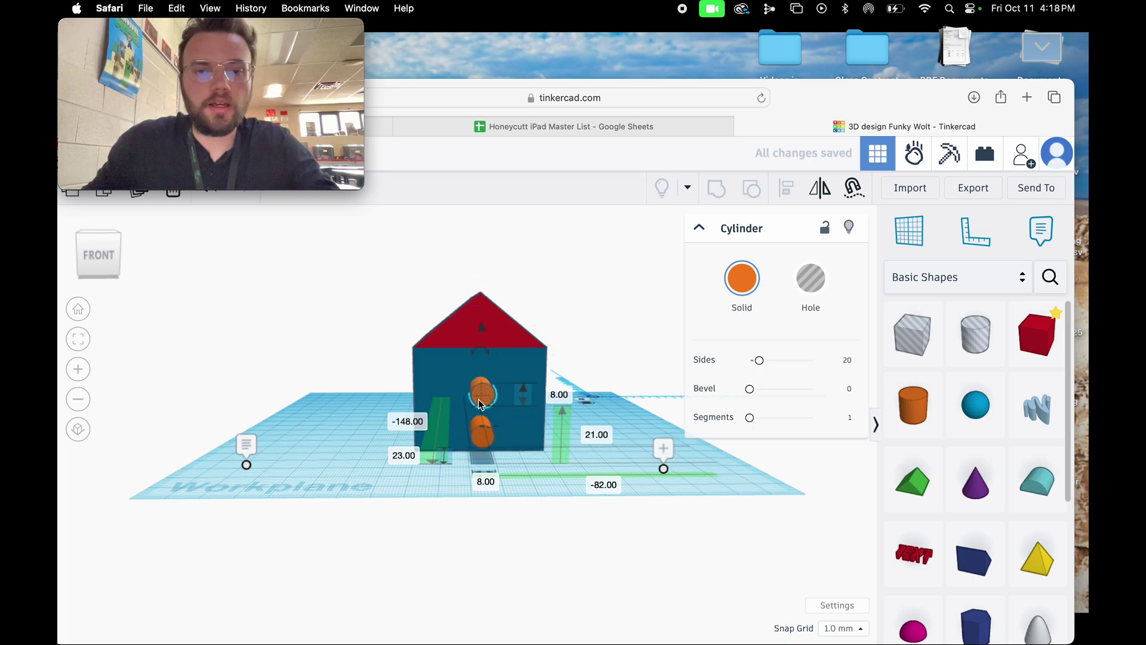
click(617, 420)
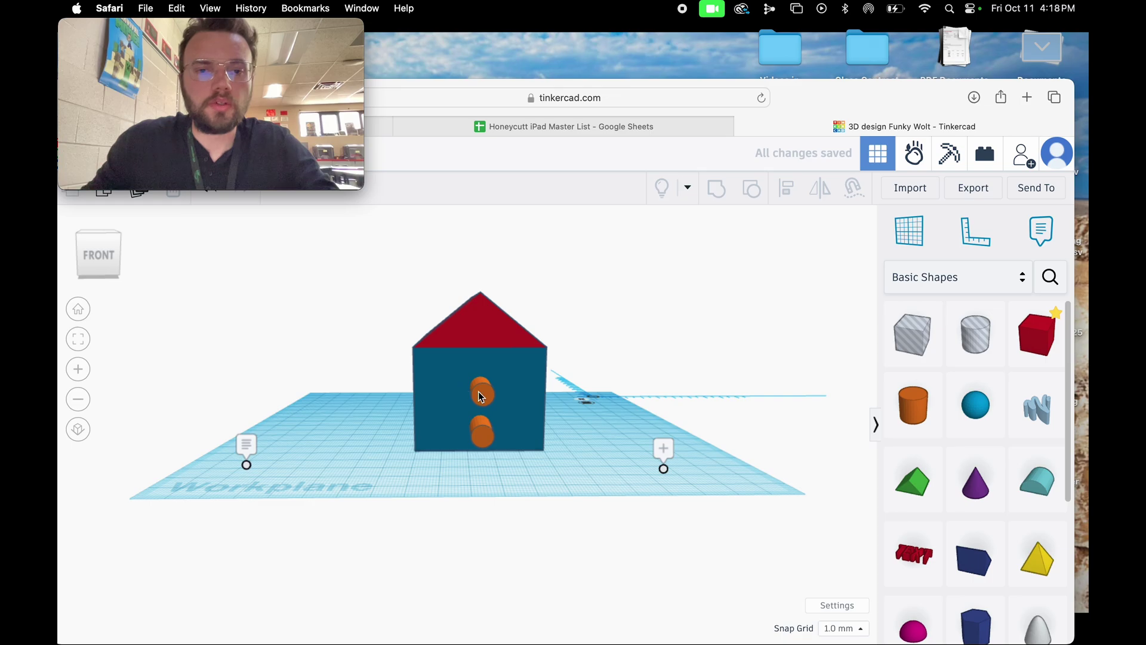
click(479, 391)
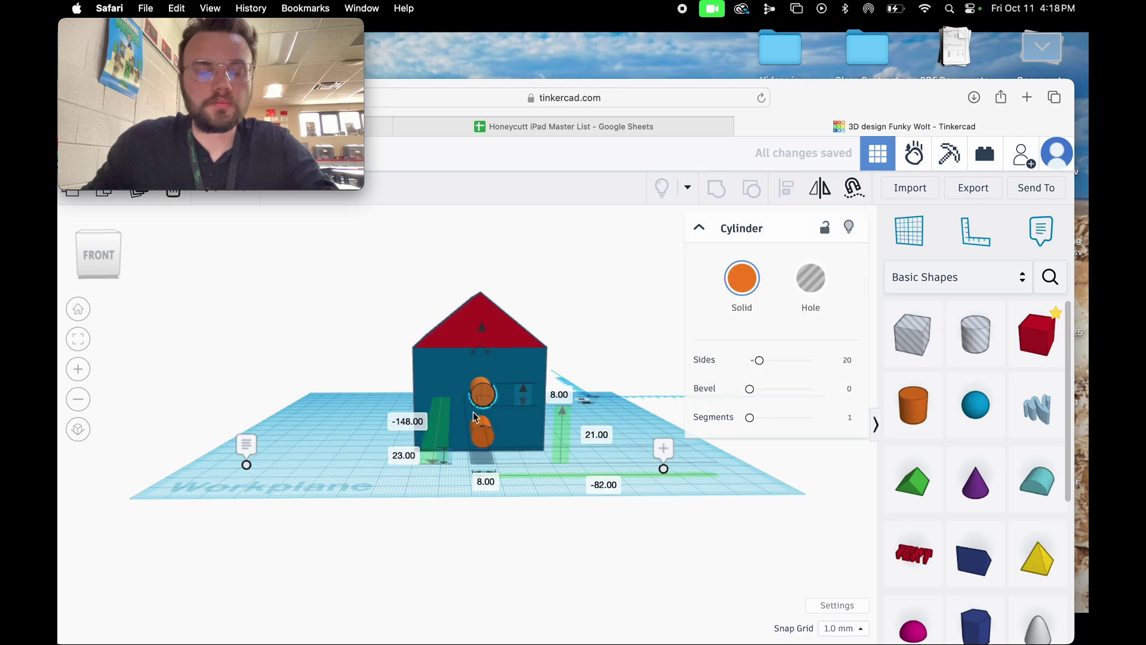
Scale the upper cylinder up proportionally to 13 x 13 mm, about 37.4 mm long.
scroll(440, 369, up, 5)
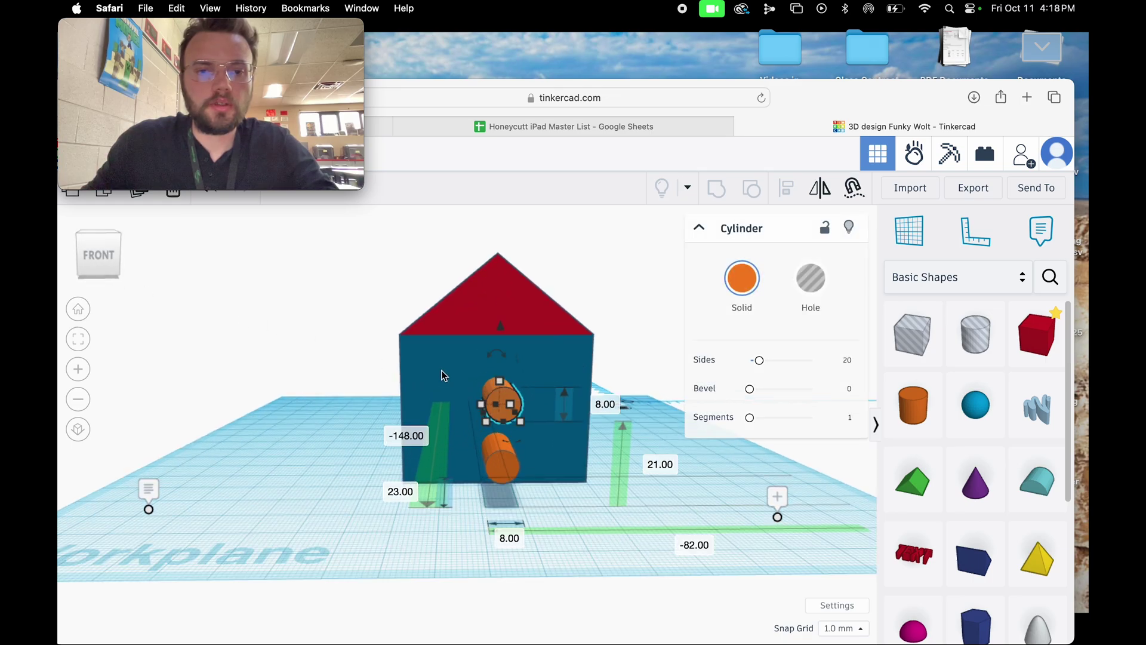
scroll(464, 401, up, 3)
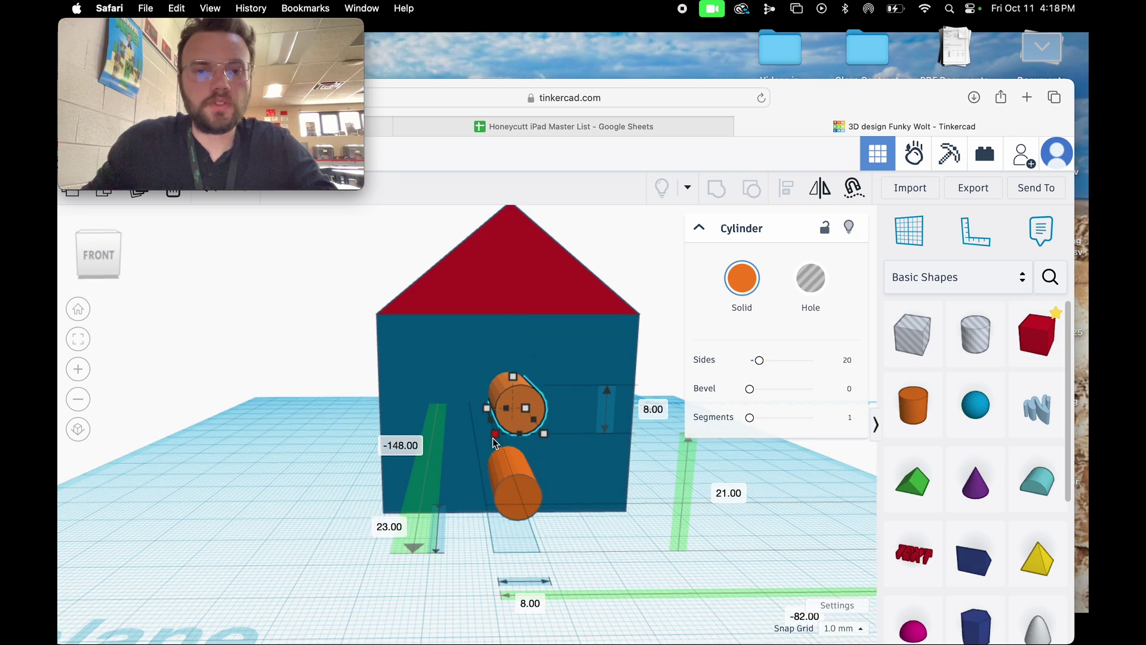
drag(494, 440, 470, 457)
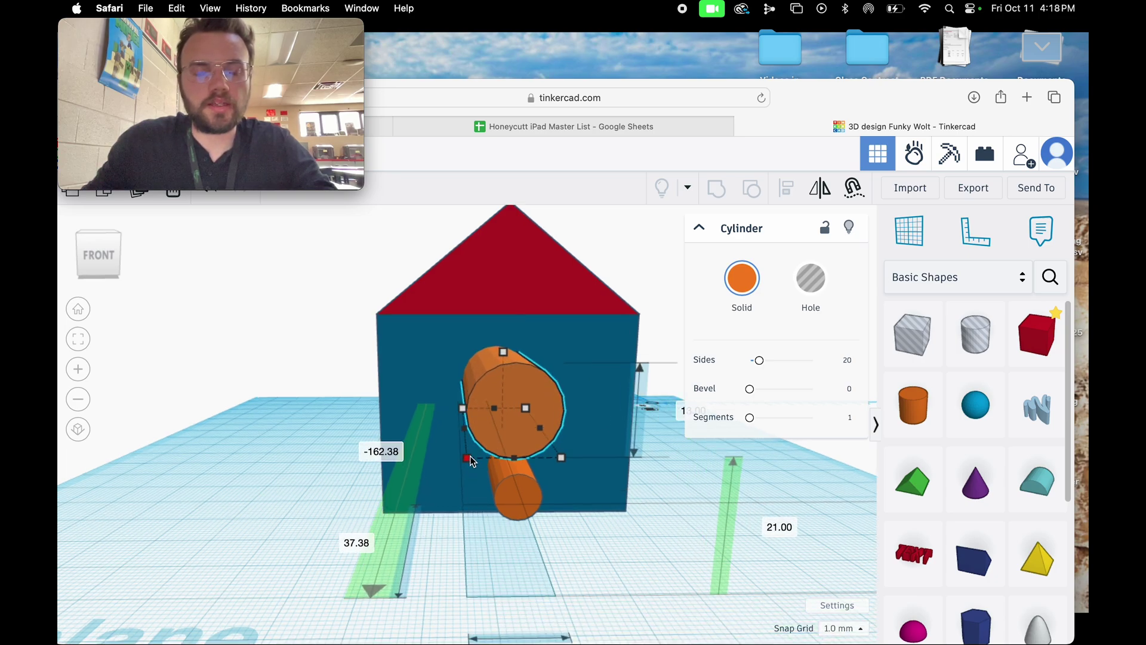
Centre the enlarged cylinder above the perch, pushed through the front wall, and turn it into a hole.
click(93, 261)
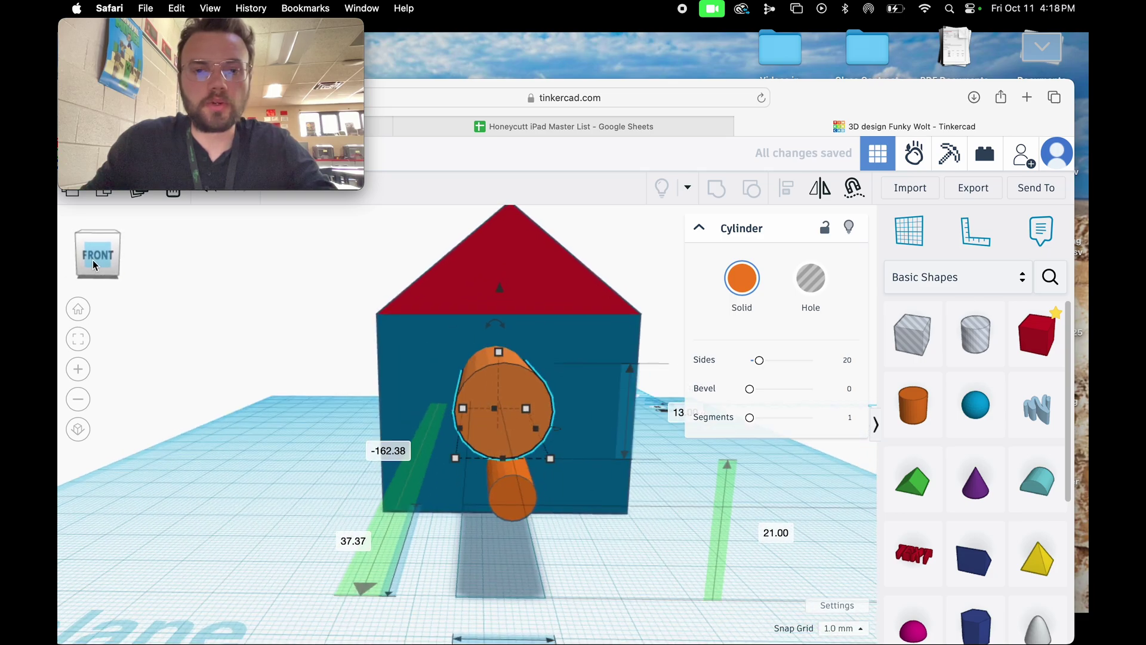
drag(496, 380, 517, 372)
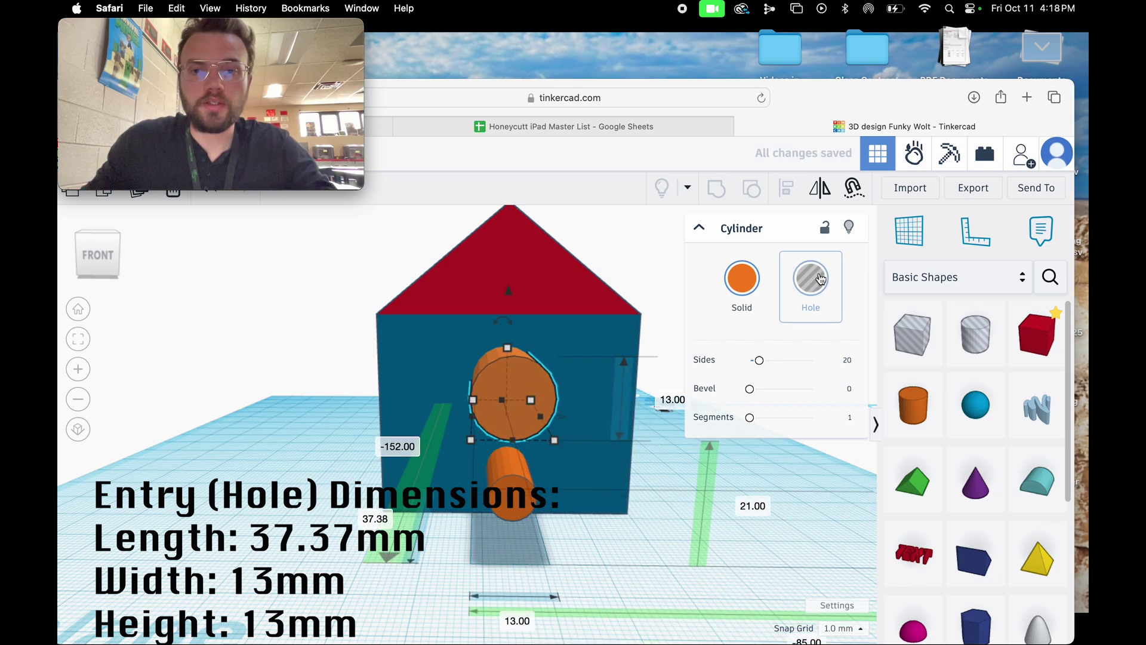
click(824, 302)
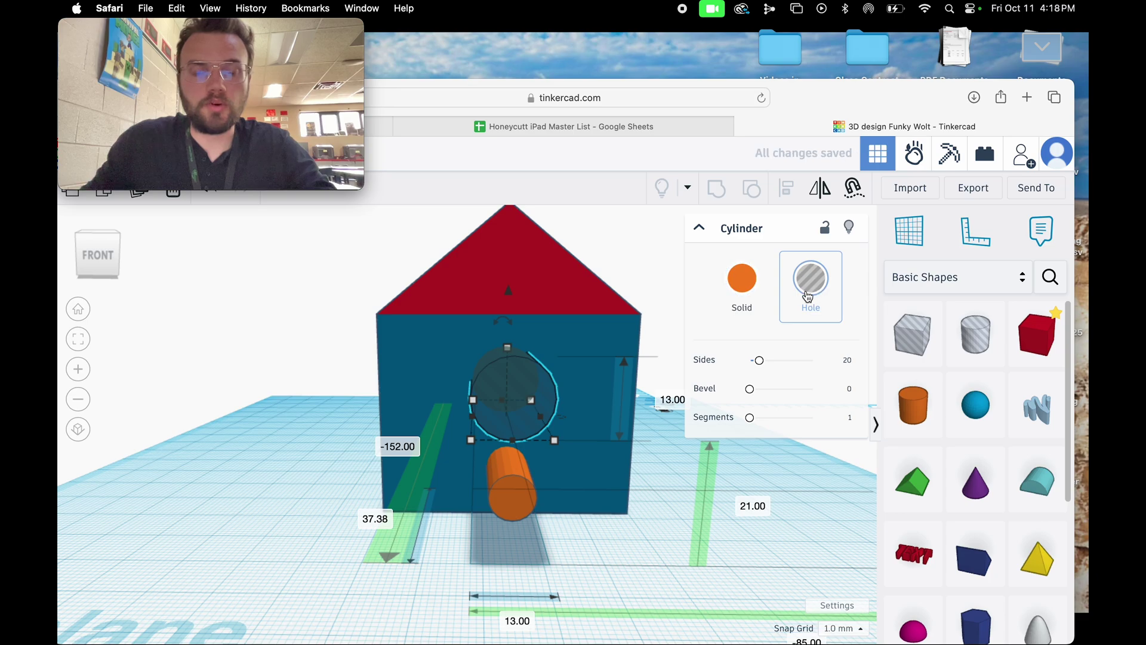
Recolour the perch cylinder to the dark golden yellow preset.
click(513, 504)
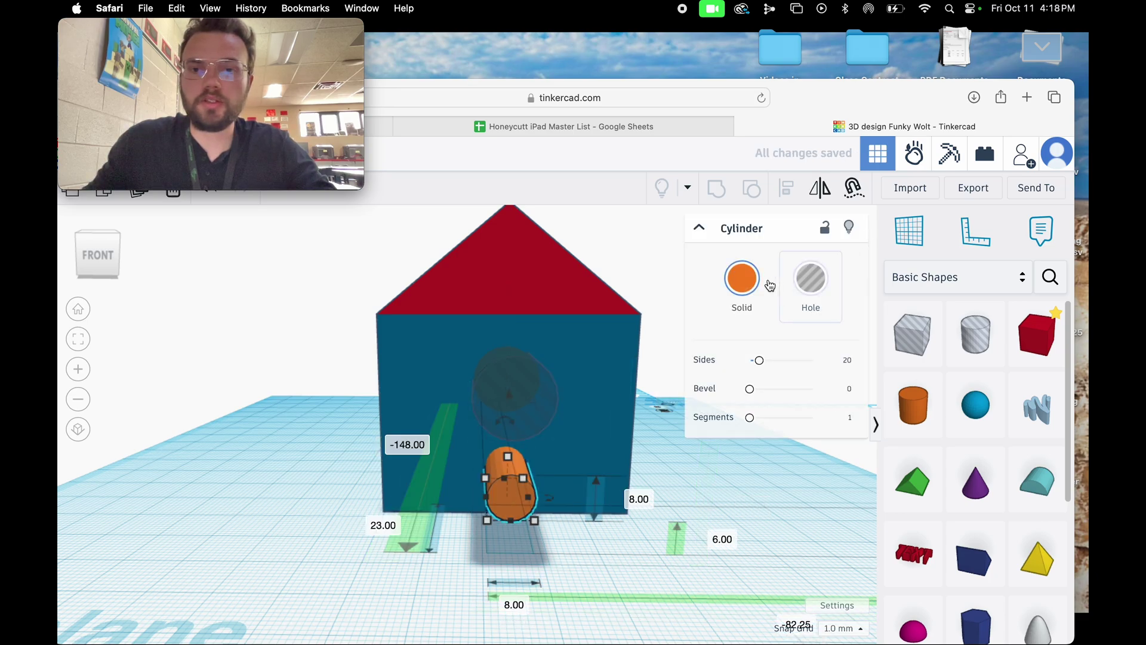
click(742, 279)
click(642, 461)
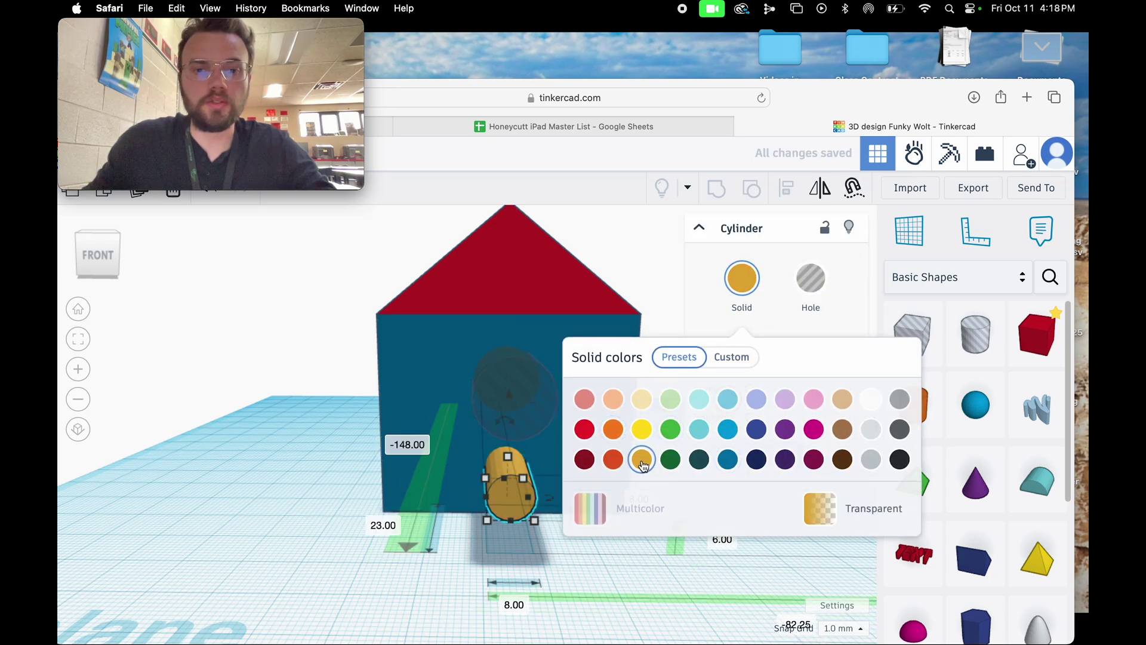
Group the house, the perch and the hole cylinder to cut the round entry in the front wall.
click(205, 492)
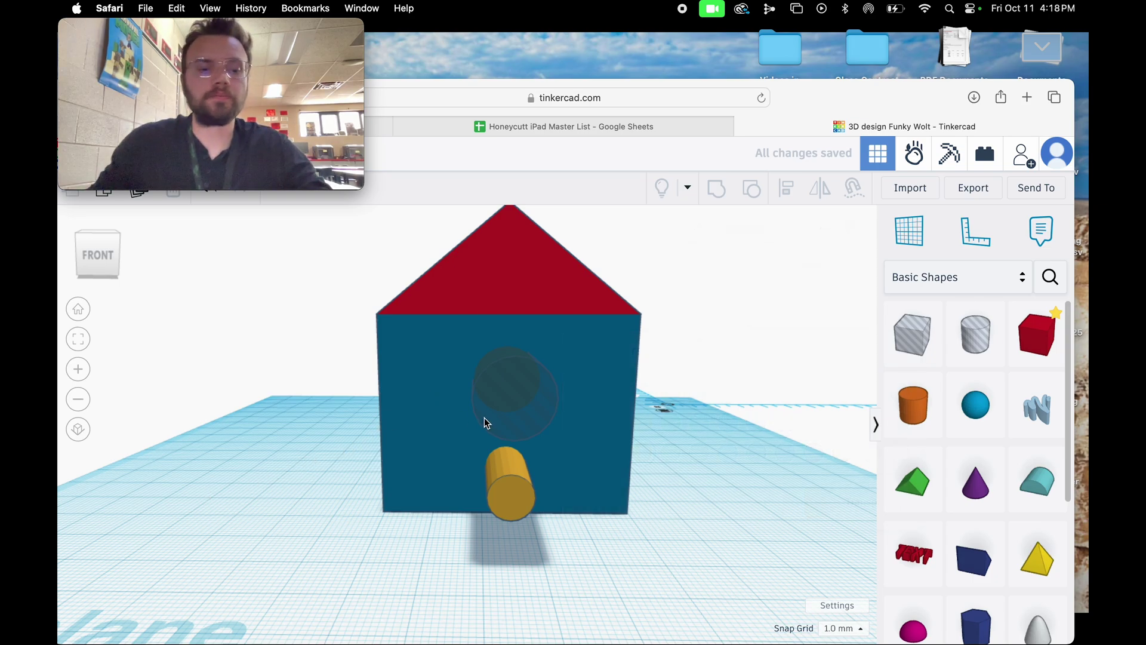
key(super+a)
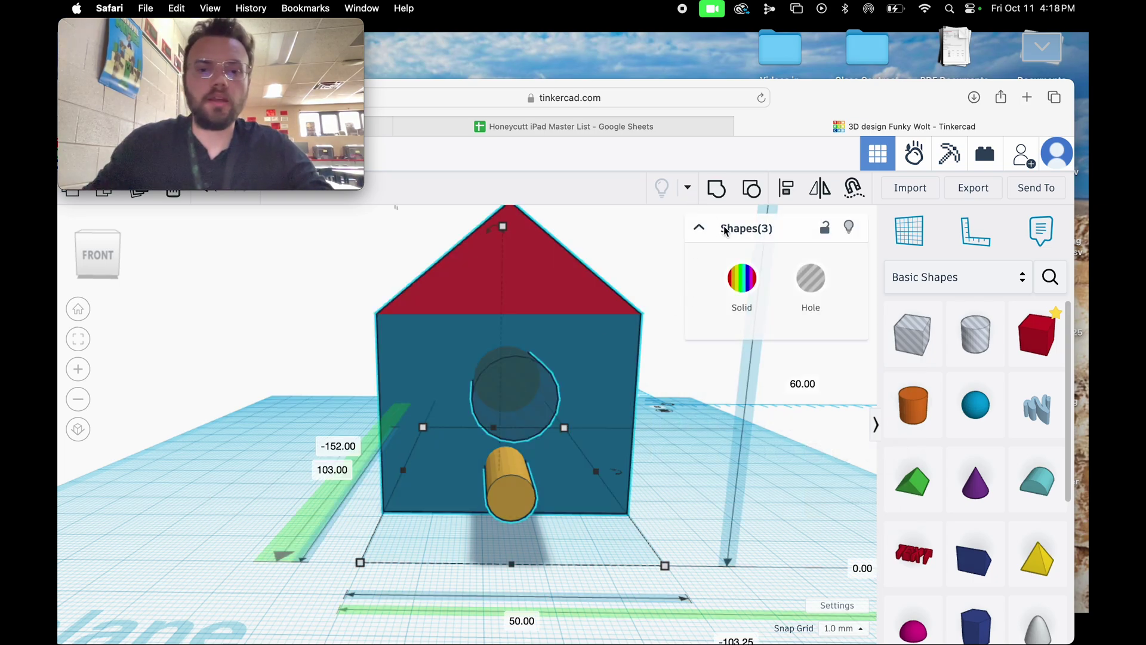
click(715, 191)
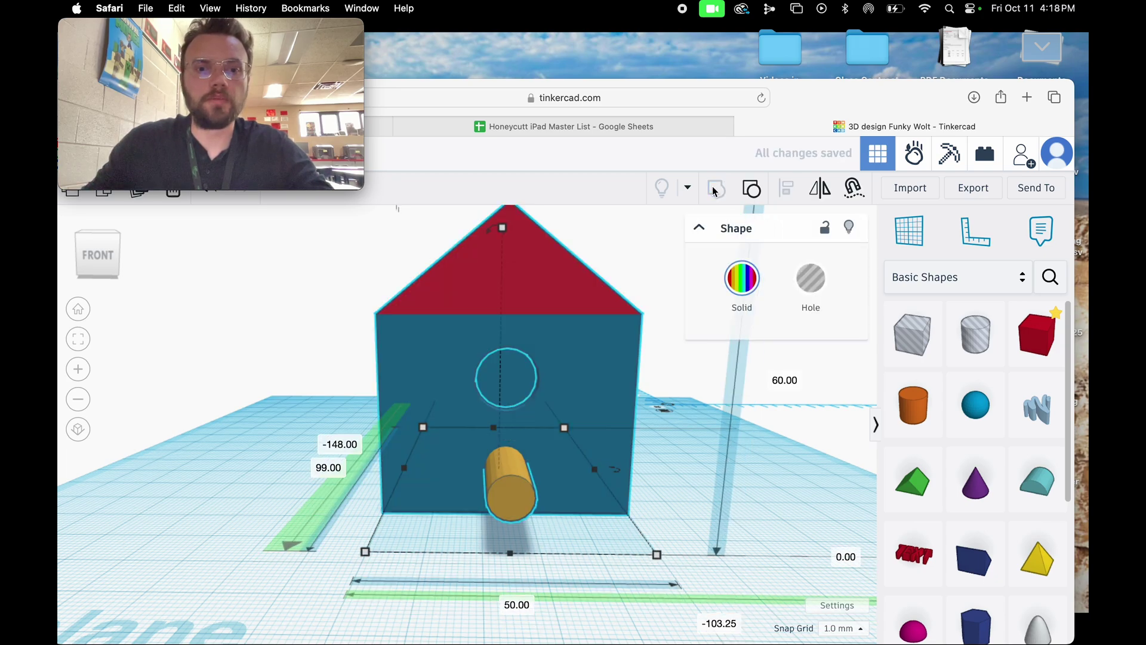
Place an ISO metric thread from the Shape Generators on the workplane behind the house.
click(102, 262)
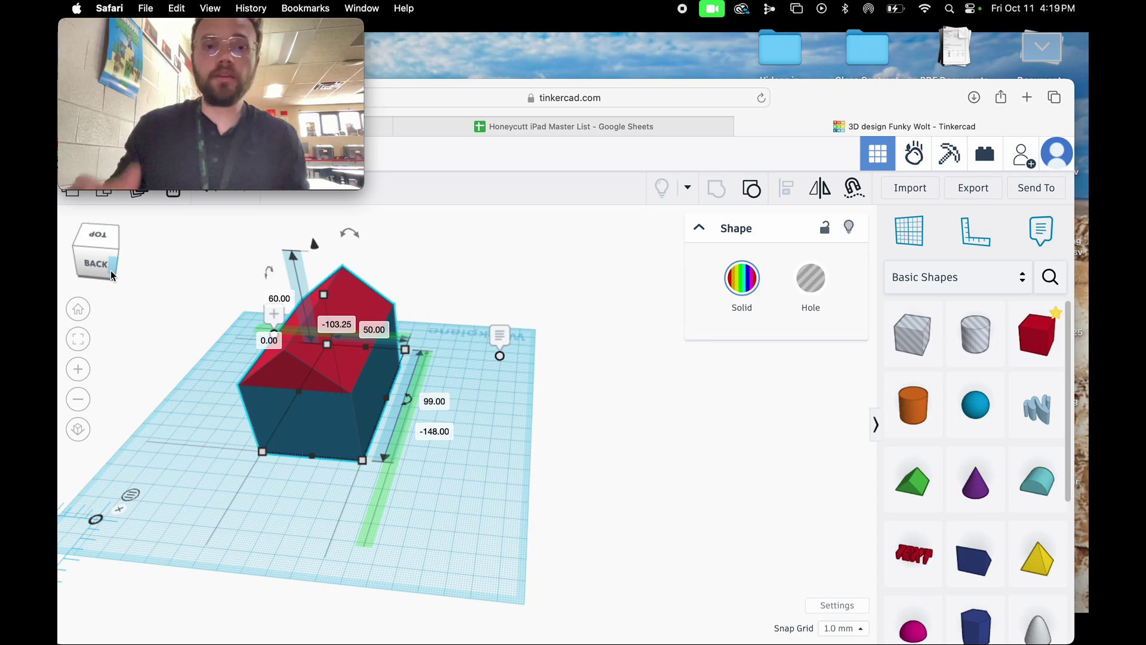
click(899, 280)
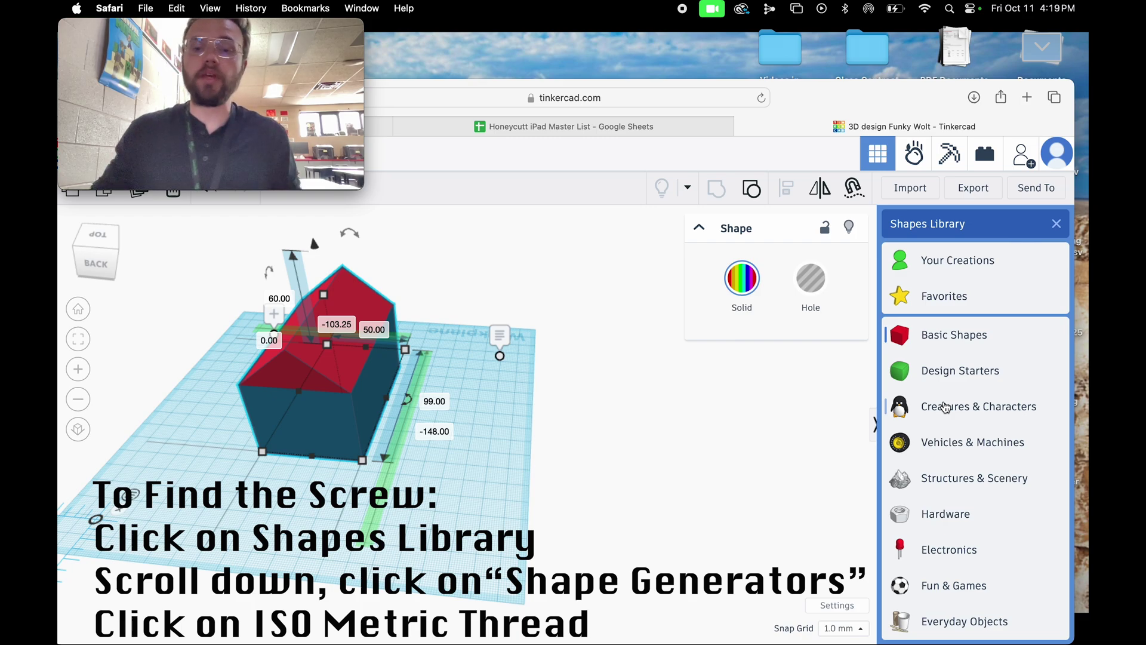
scroll(944, 407, down, 4)
click(966, 622)
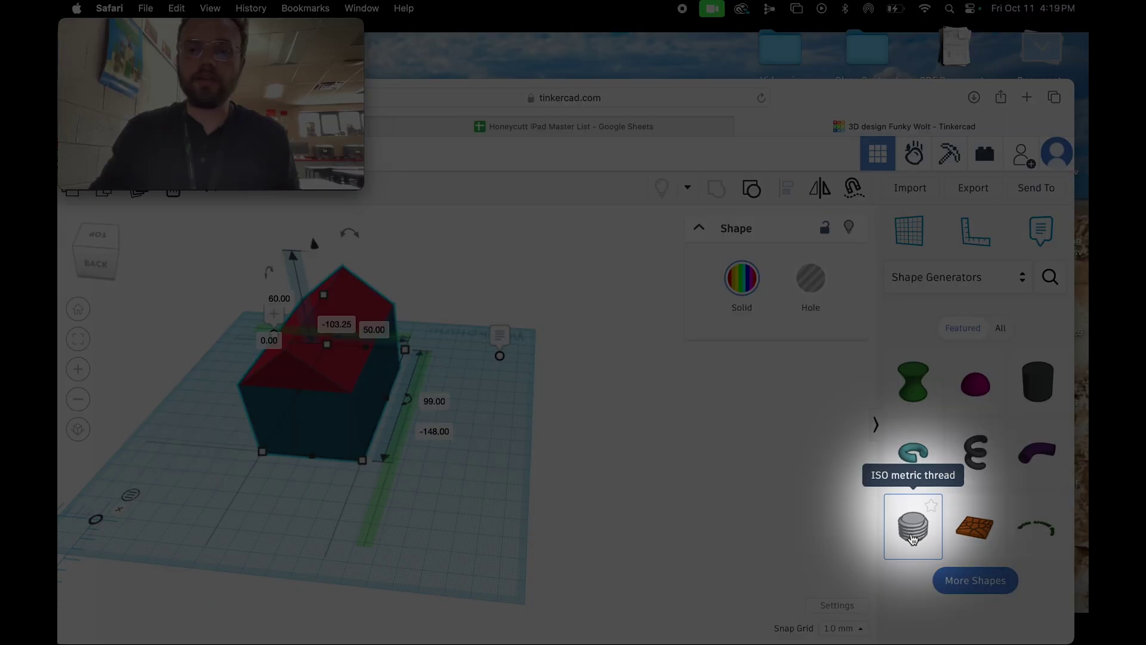
click(912, 539)
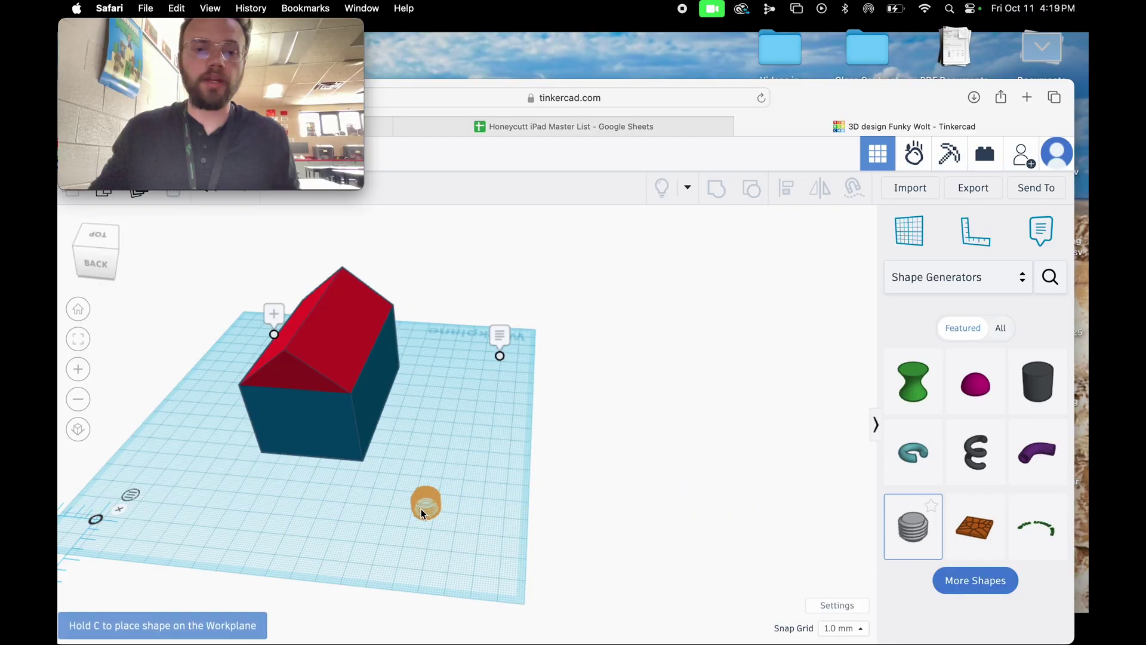
click(441, 492)
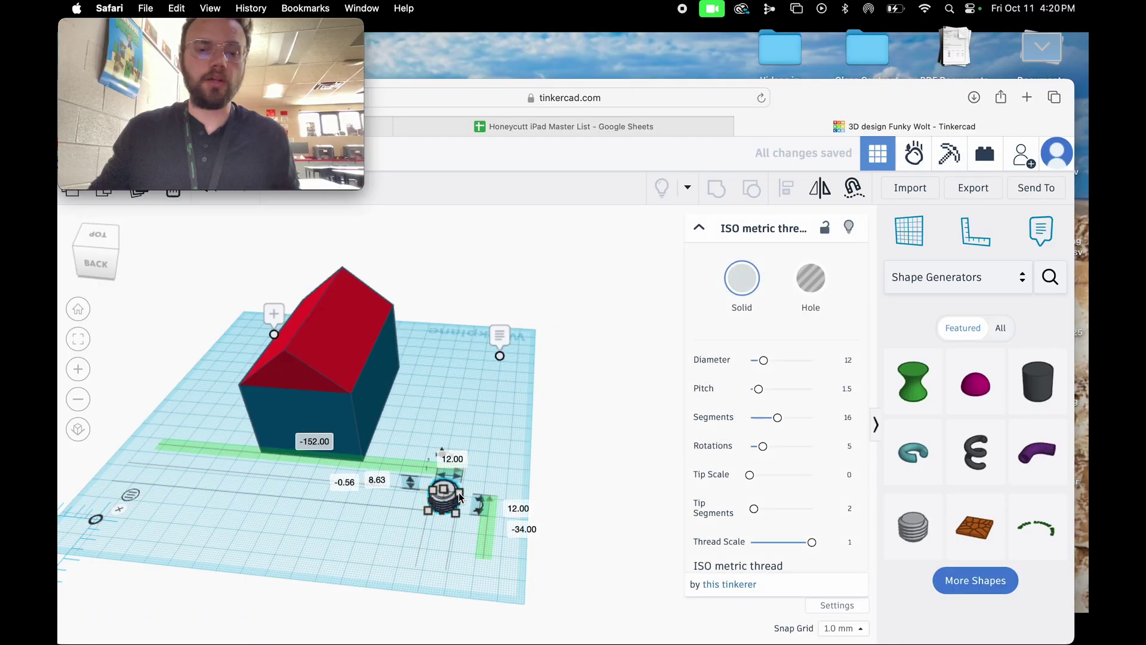
Enlarge the thread's base to 18 x 20 mm and rotate it 90° so it stands upright, facing the back wall.
scroll(464, 493, up, 5)
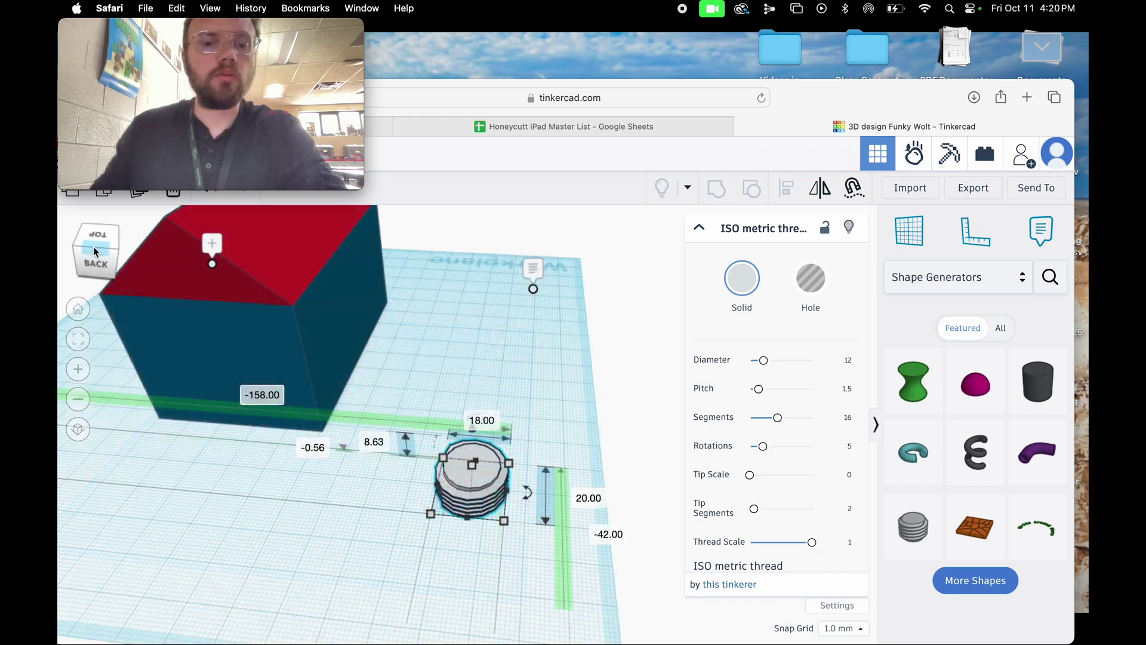
click(105, 246)
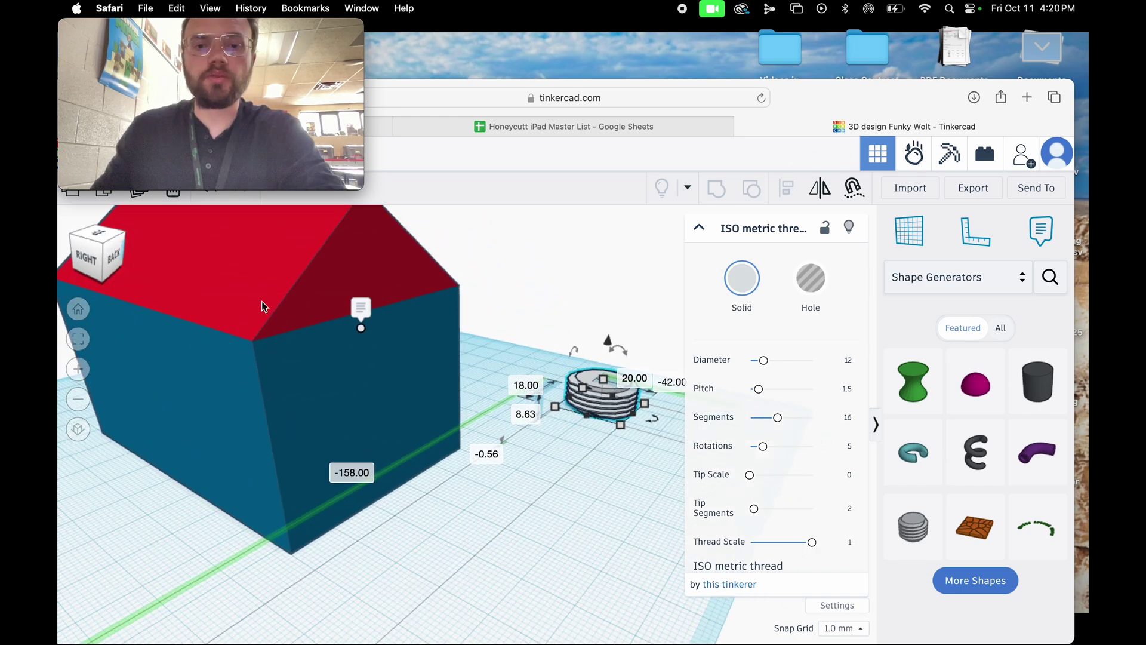
mouse_move(628, 351)
drag(630, 352, 666, 399)
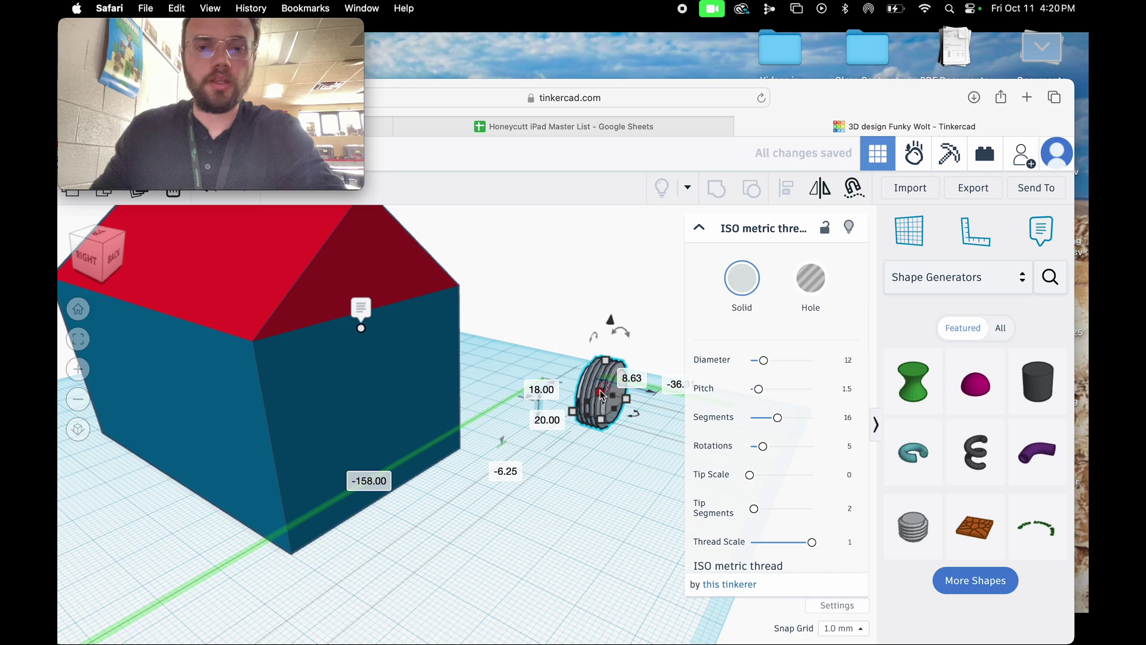
Move the thread to the back wall and scale it up proportionally to 45.91 mm wide and 51.01 mm high.
drag(609, 382, 418, 451)
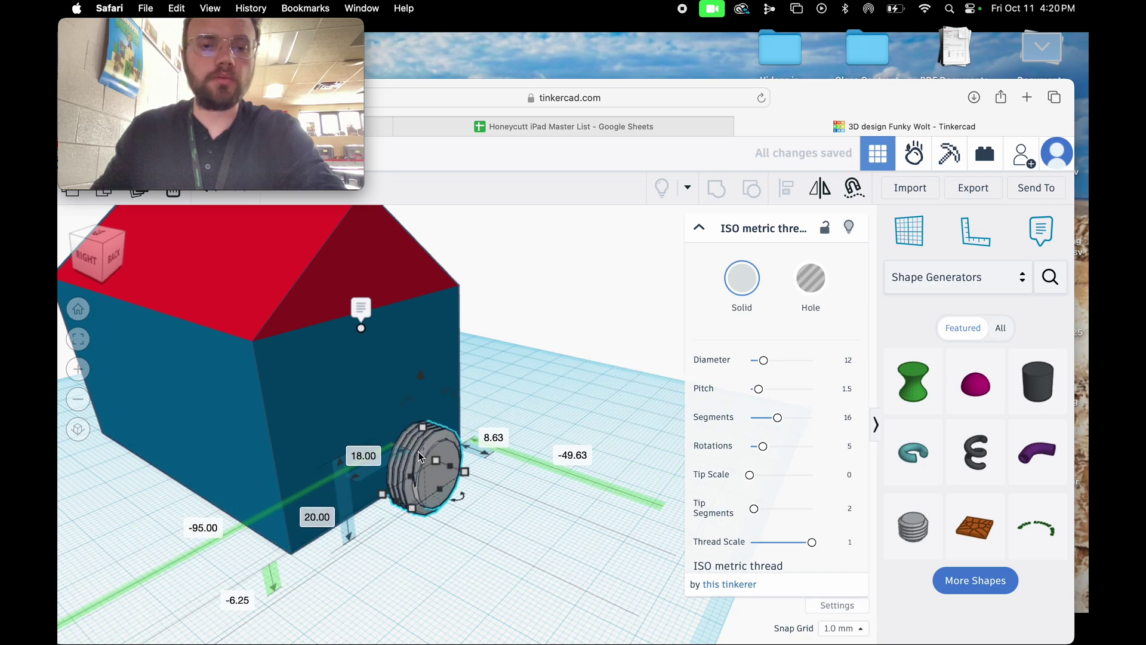
click(111, 267)
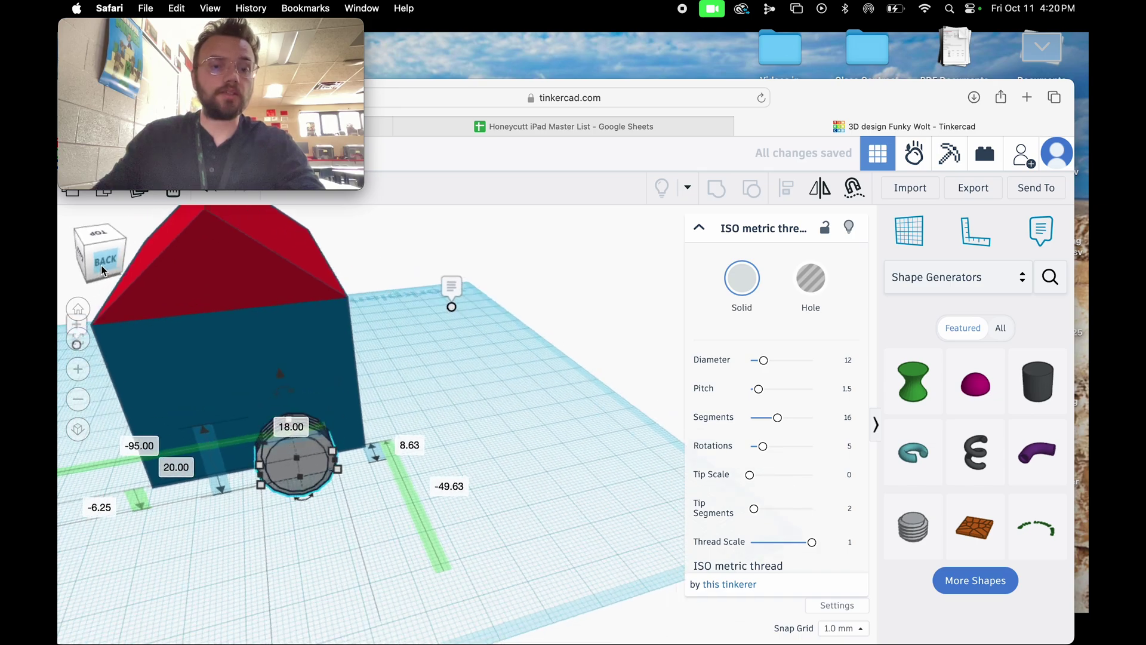
drag(284, 442, 323, 413)
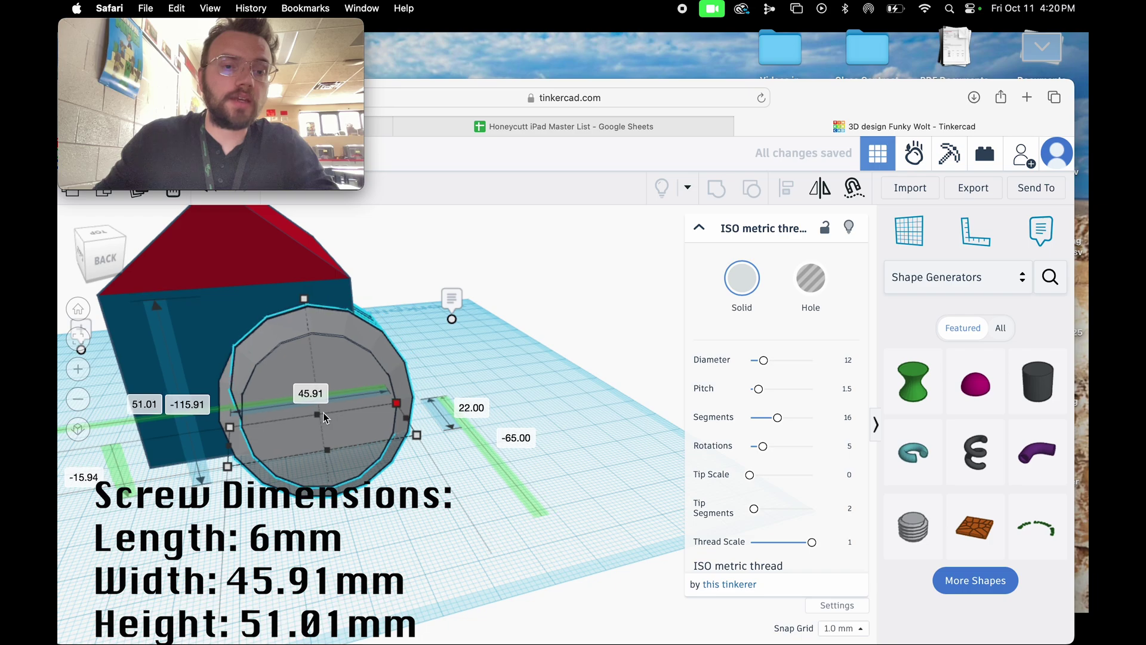
drag(287, 368, 212, 371)
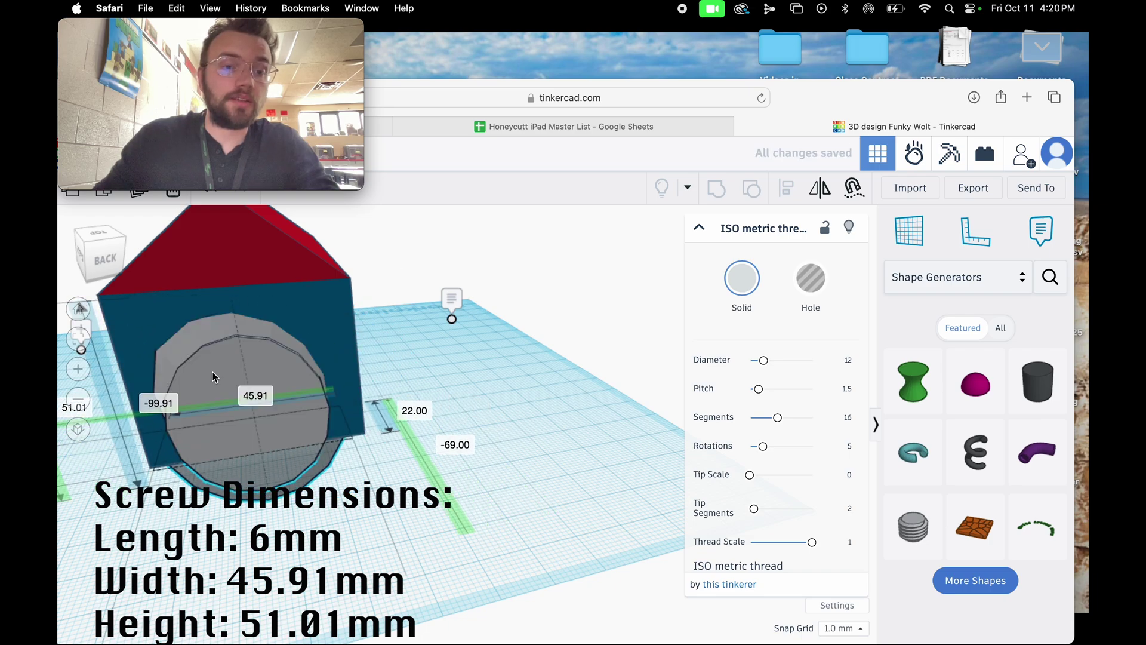
Reduce the thread's rotations to 2 and set its thickness to 6 mm, keeping it clear of the back wall.
scroll(553, 449, up, 3)
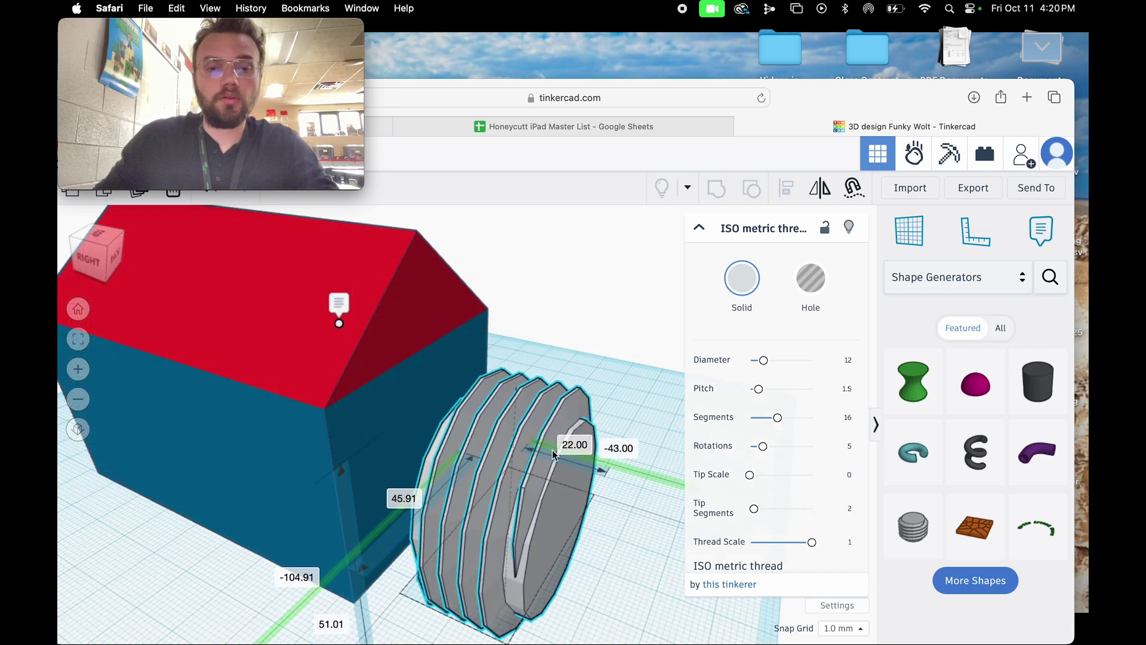
drag(552, 450, 579, 468)
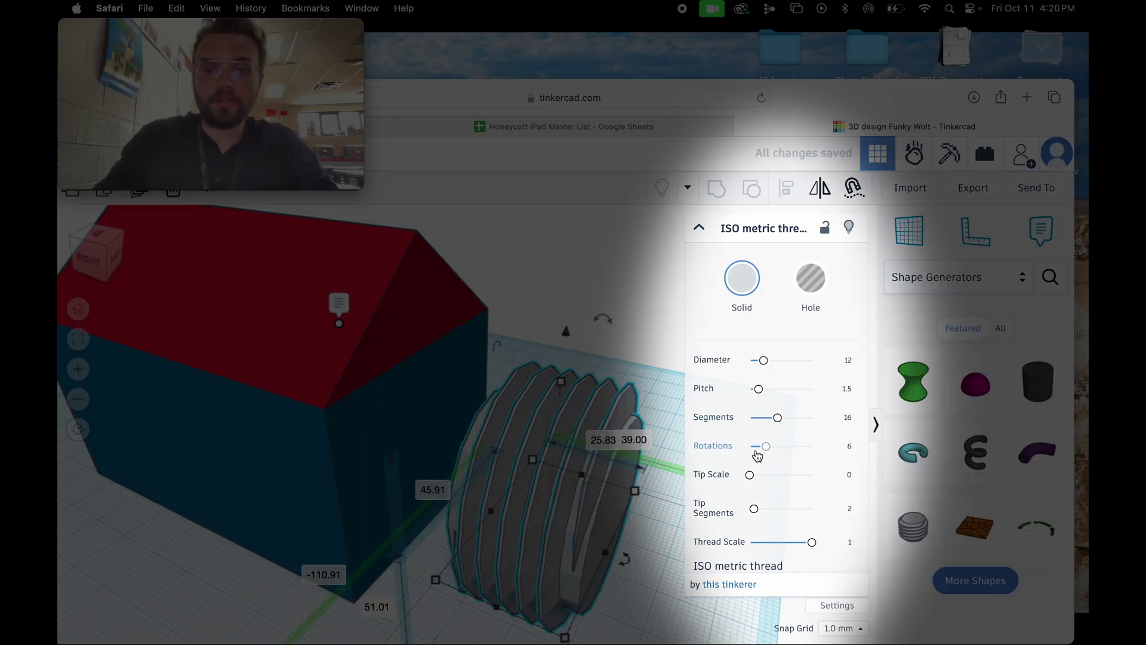
drag(767, 449, 753, 446)
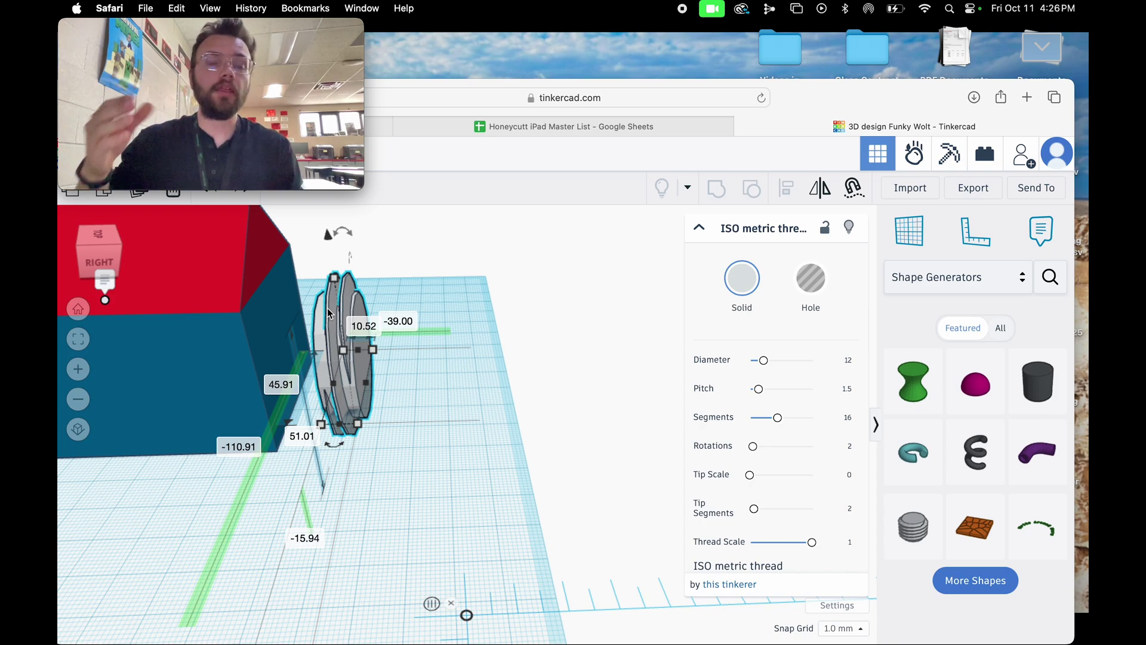
click(365, 324)
text(6.0)
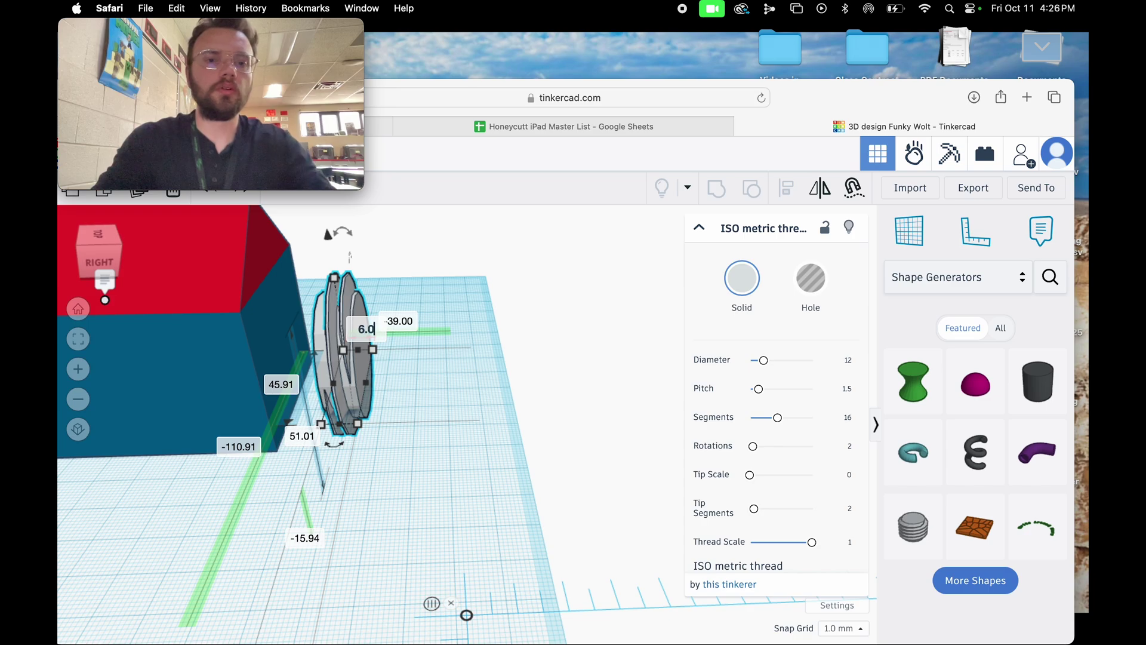
key(Return)
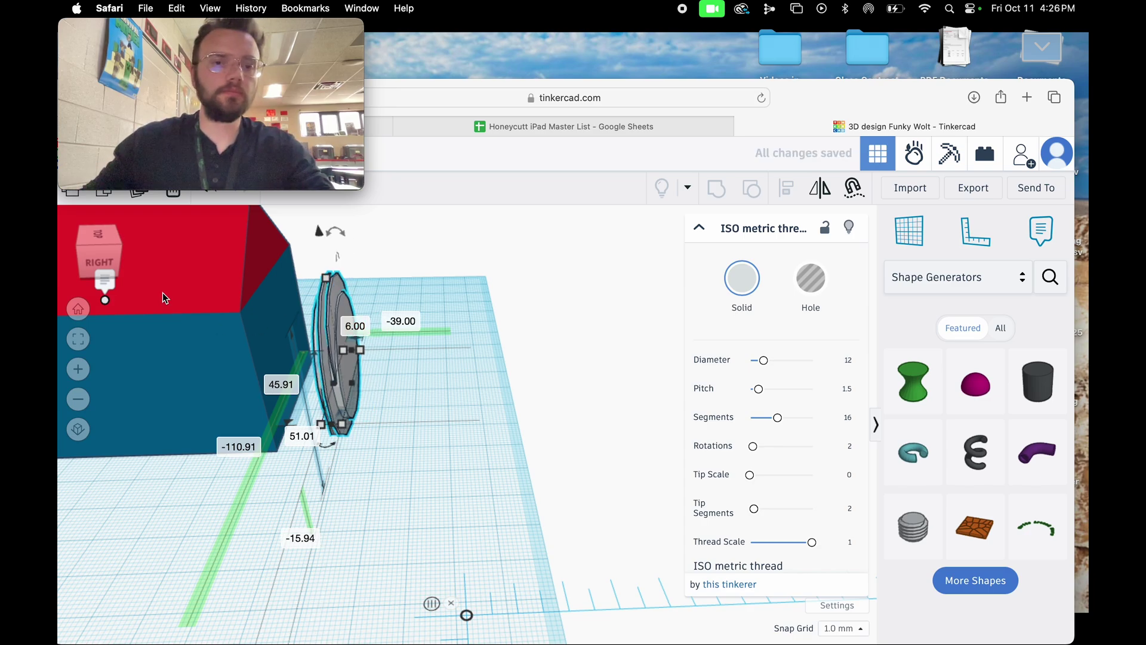
Push the thread against the middle of the back wall and raise it to 0 mm so it rests on the workplane.
right_drag(165, 297, 354, 324)
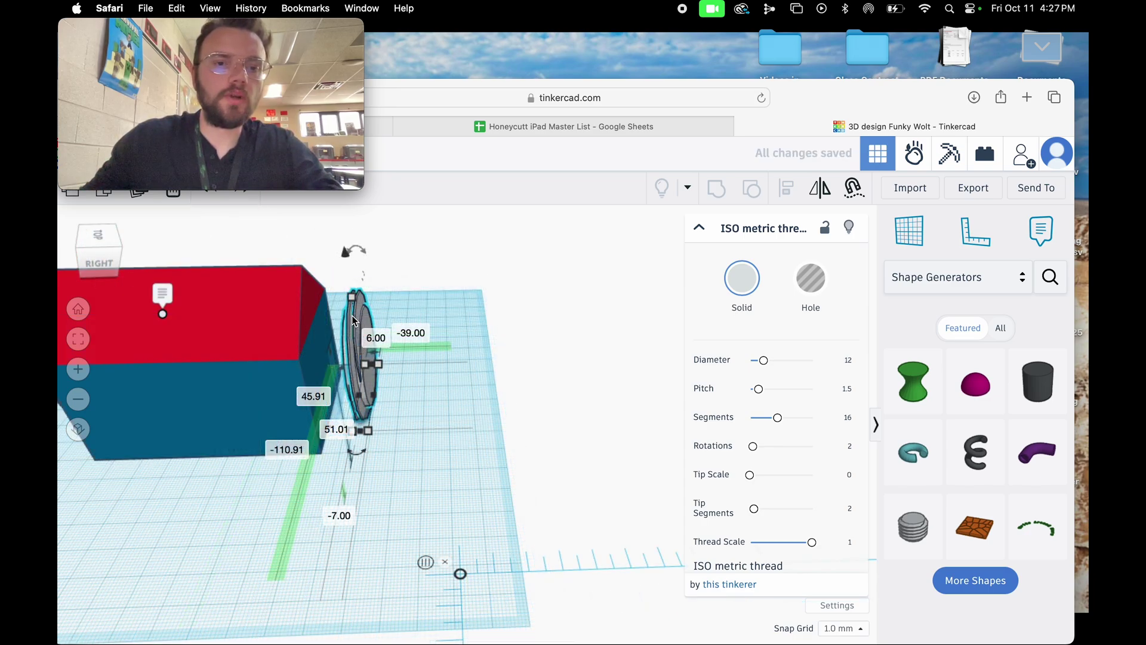
drag(354, 321, 314, 332)
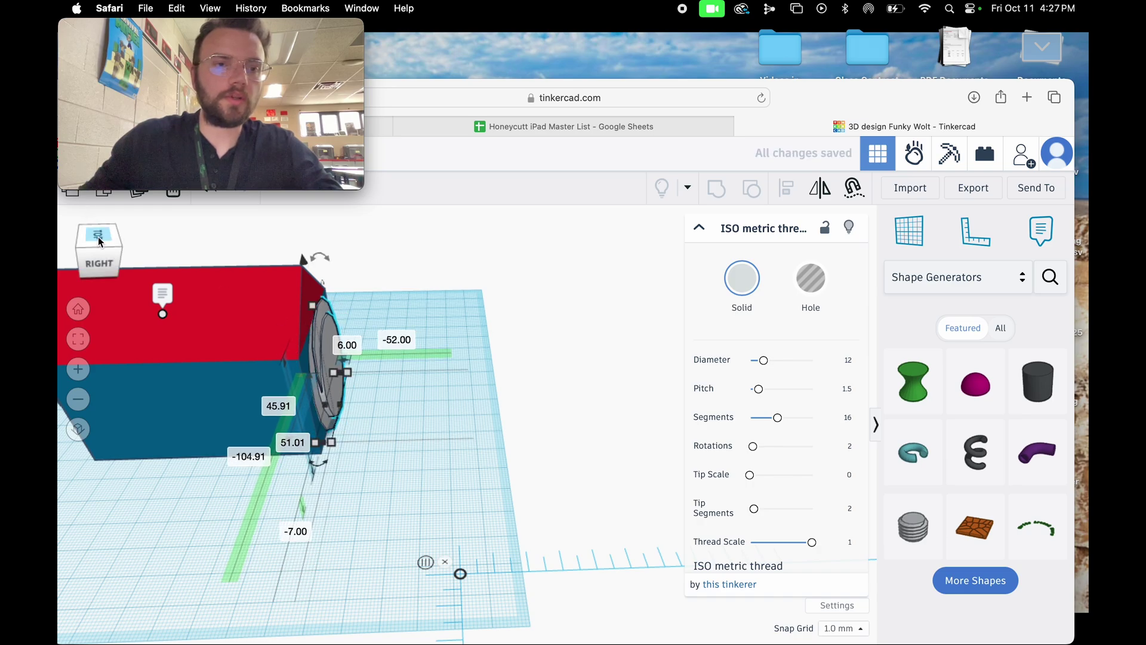
drag(99, 241, 226, 240)
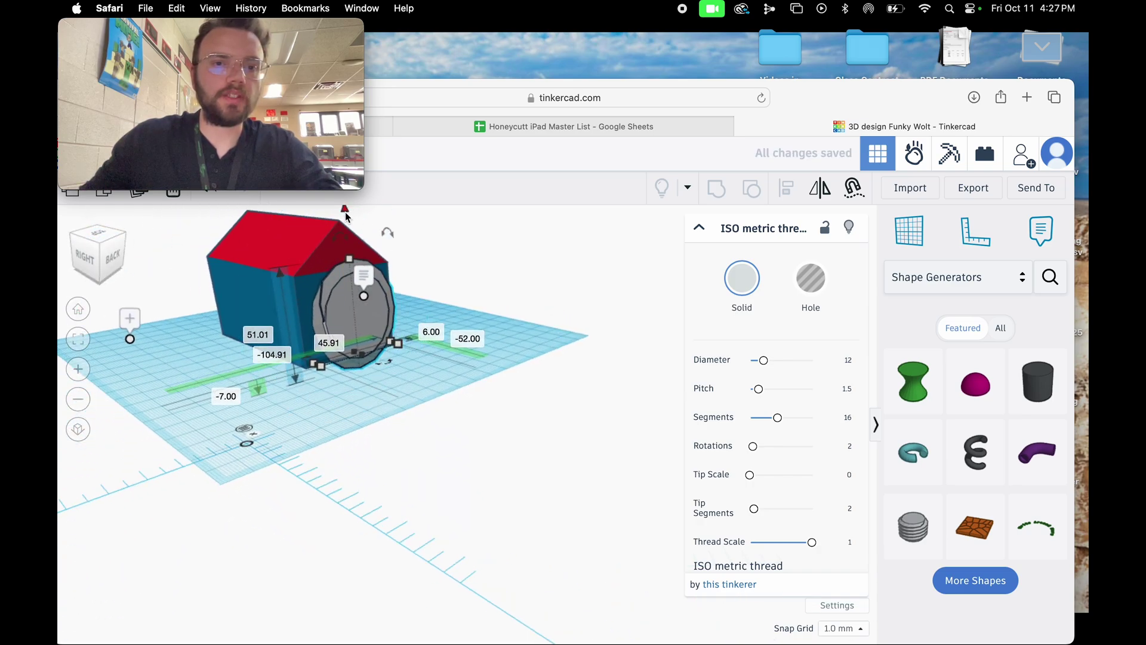
drag(346, 216, 338, 195)
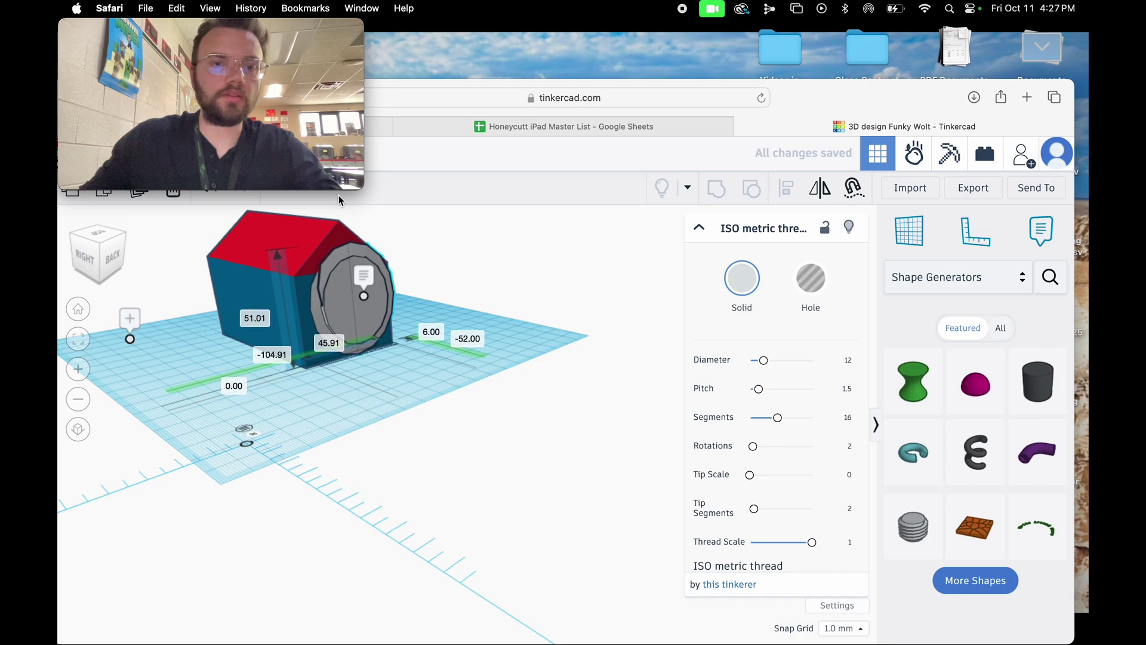
click(104, 249)
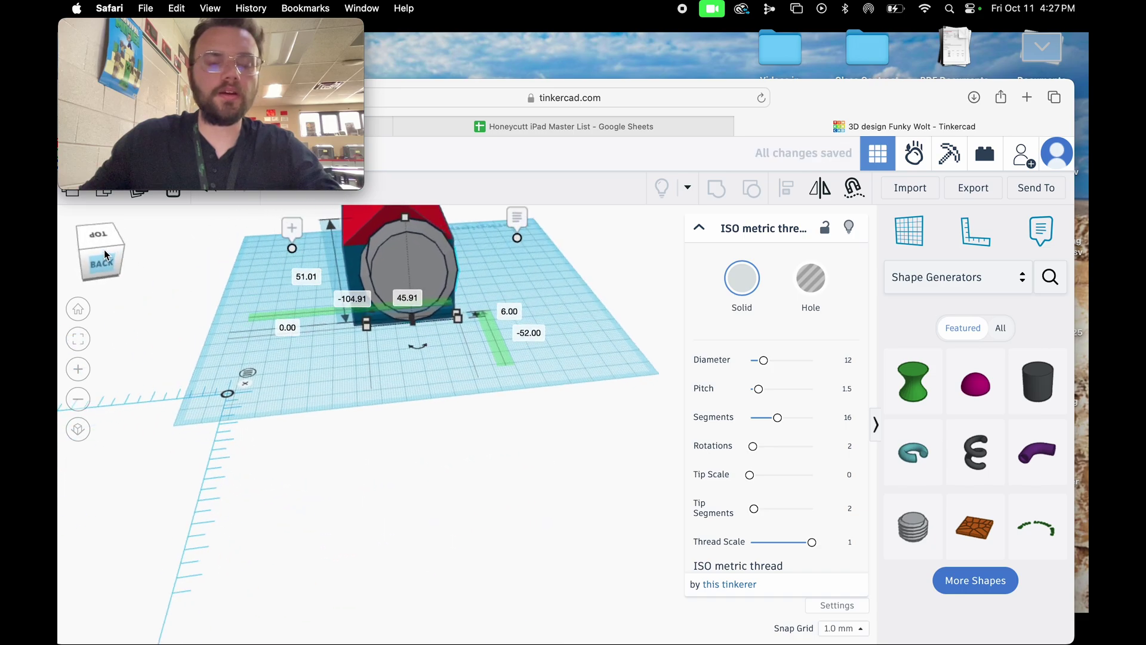
click(104, 251)
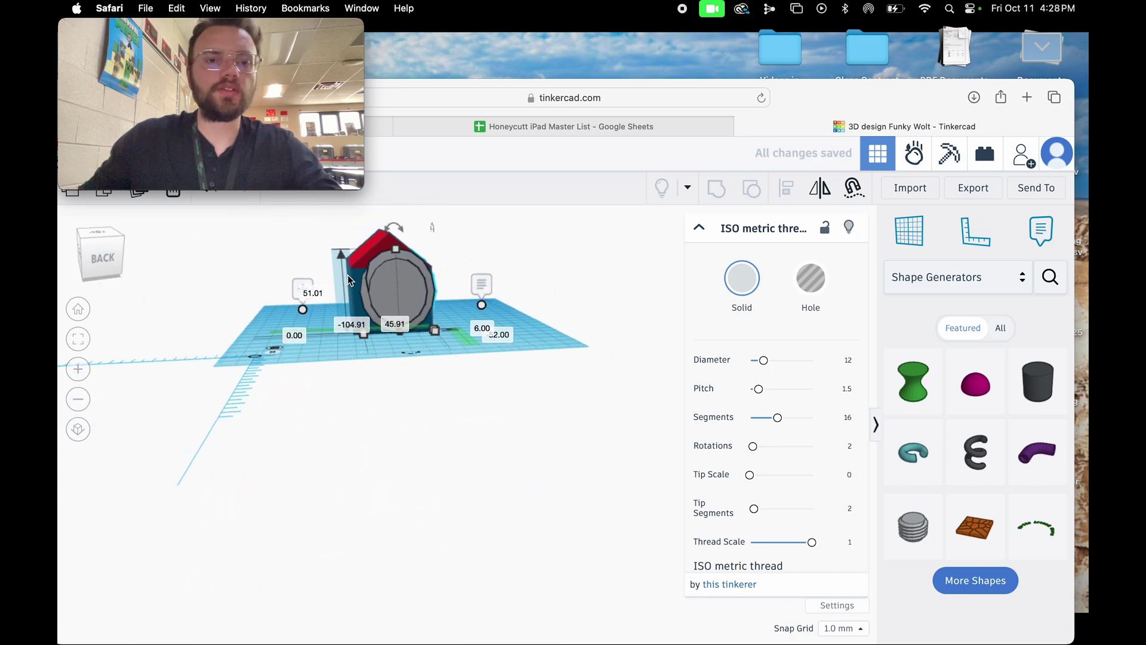
scroll(347, 274, up, 5)
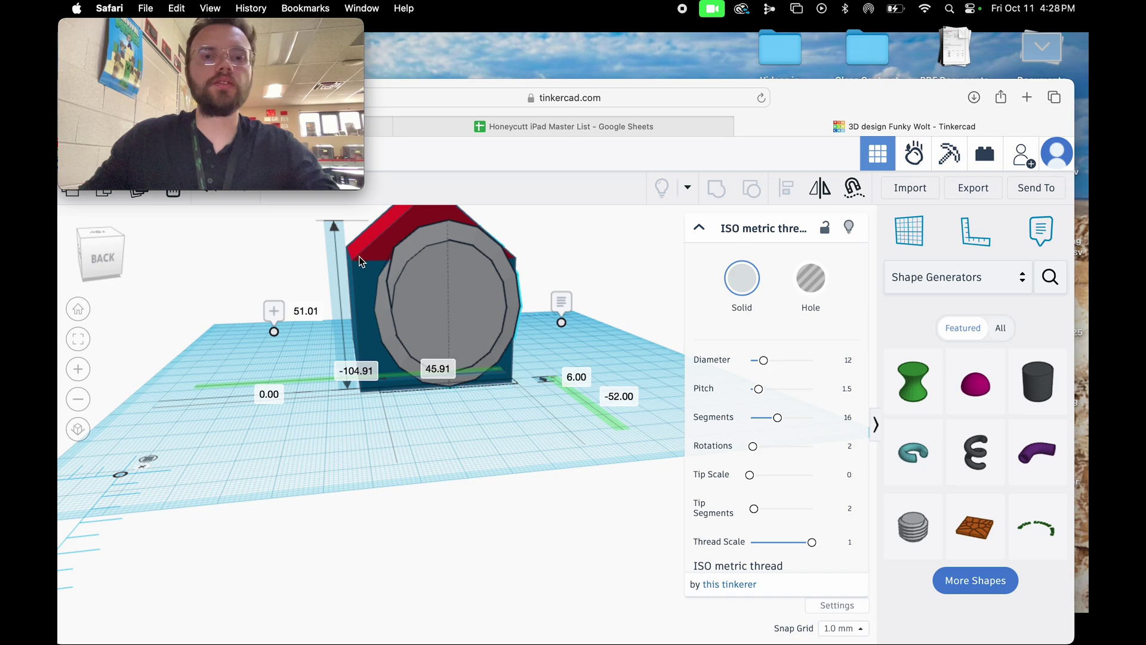
Align the thread with the birdhouse so it is centered across the width of the back wall.
shift+click(361, 256)
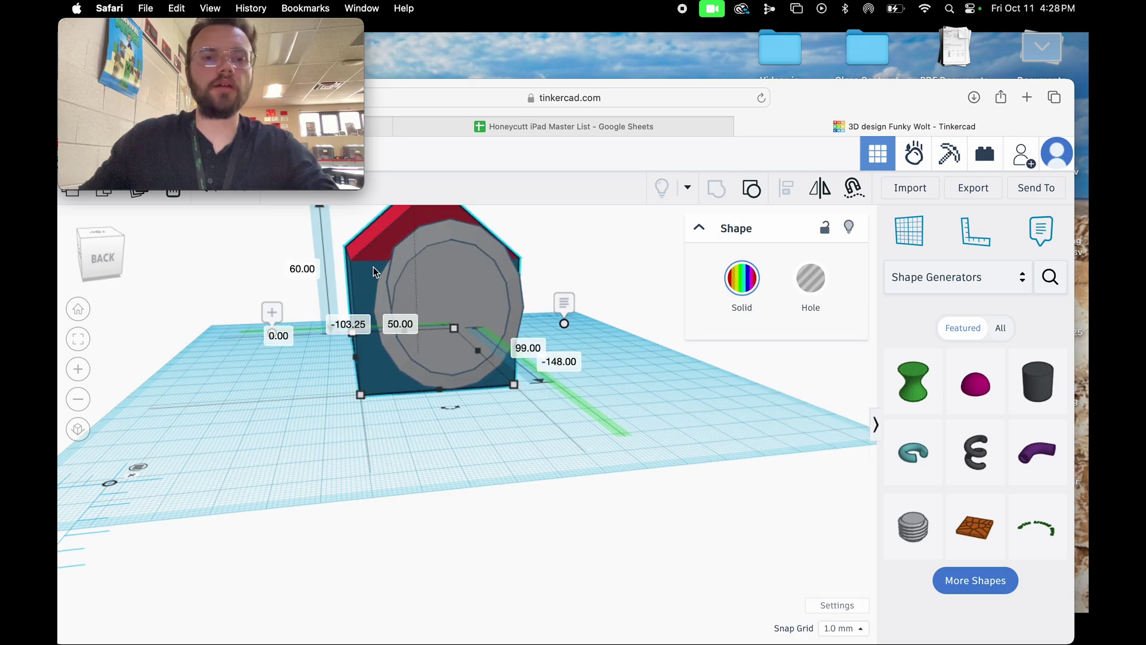
click(117, 240)
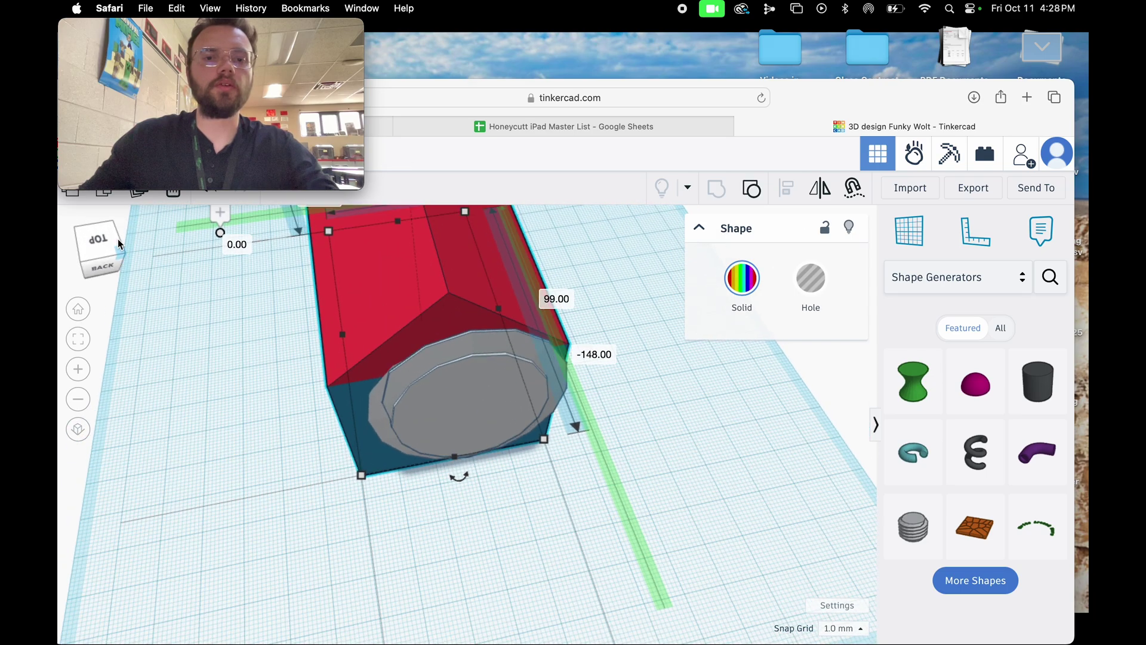
click(397, 349)
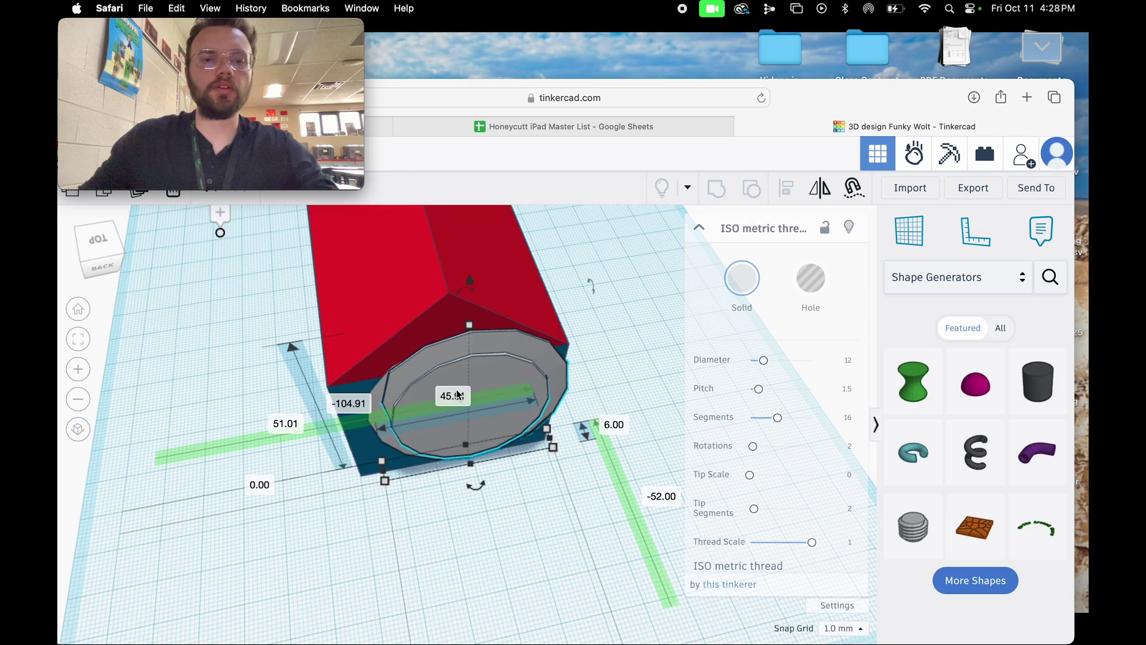
shift+click(415, 303)
click(782, 194)
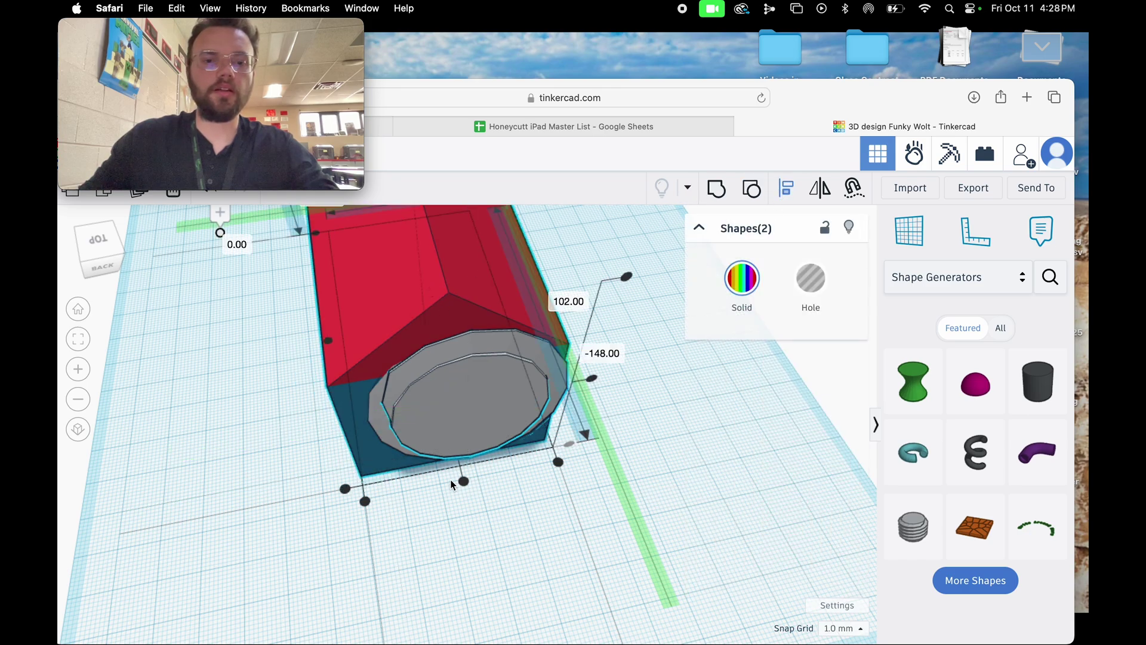
click(463, 480)
click(534, 511)
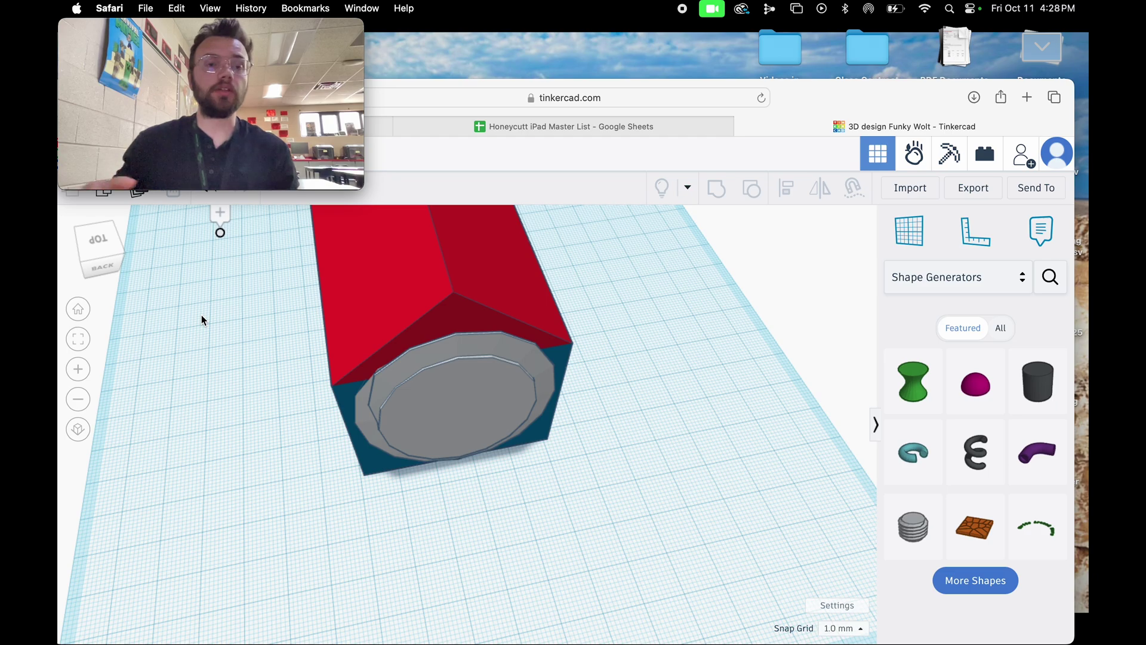
Duplicate the thread on the back wall and move the copy out onto the open workplane beside the house.
click(497, 385)
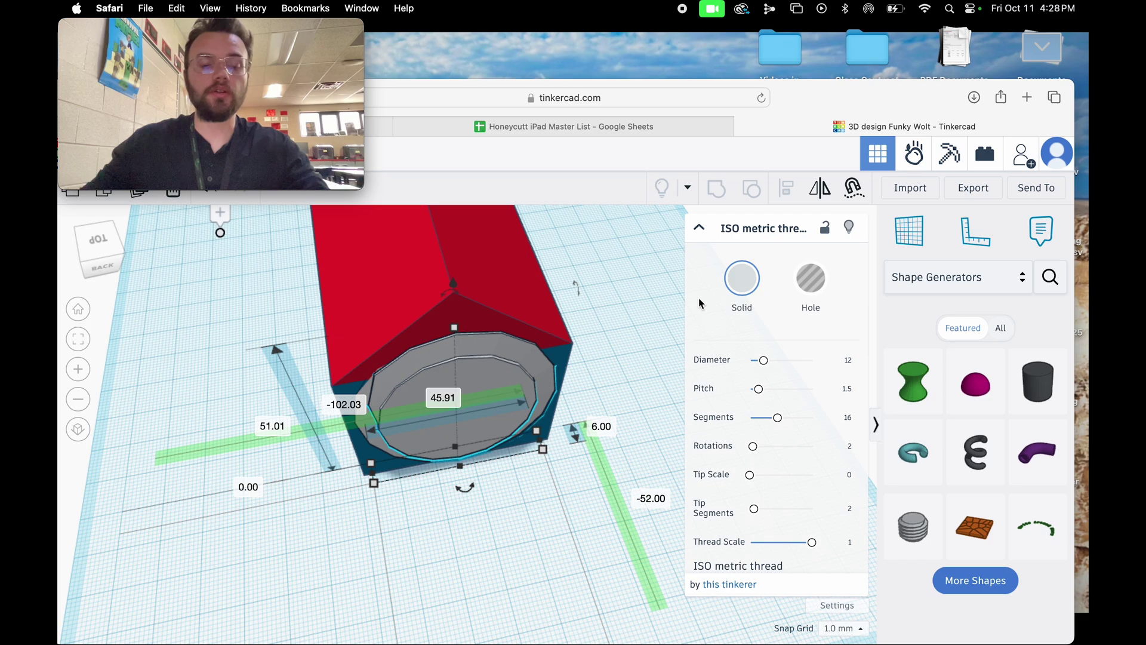
key(Escape)
click(535, 380)
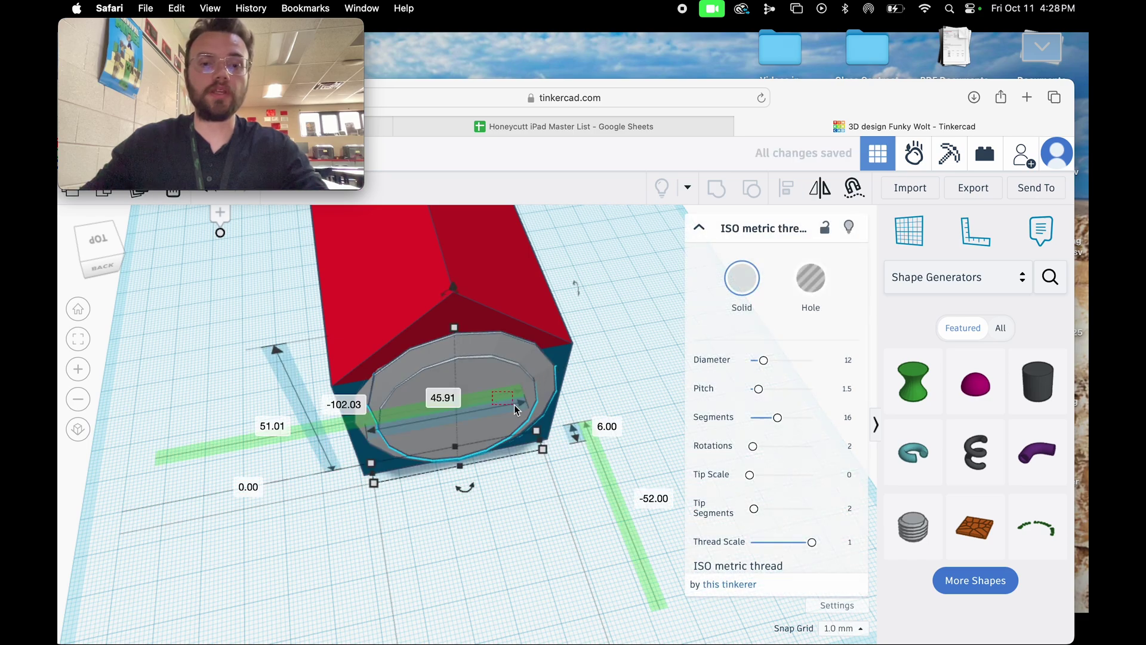
click(499, 392)
click(573, 409)
drag(475, 396, 618, 492)
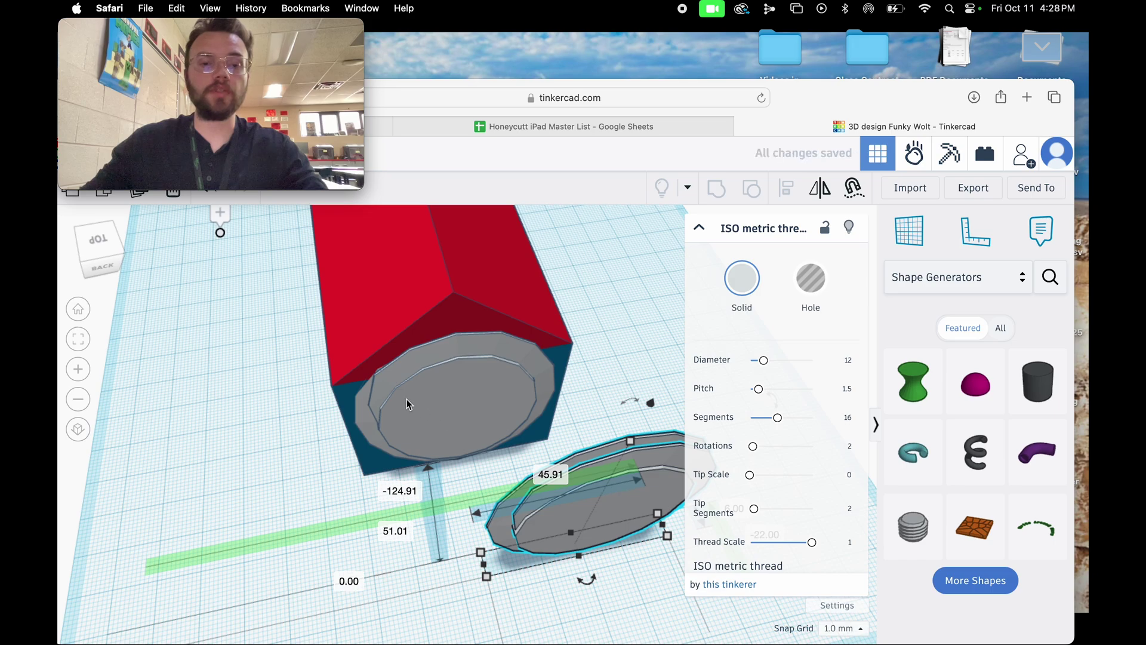
Turn the thread in the back wall into a hole and group it with the birdhouse to cut the threaded opening.
click(442, 399)
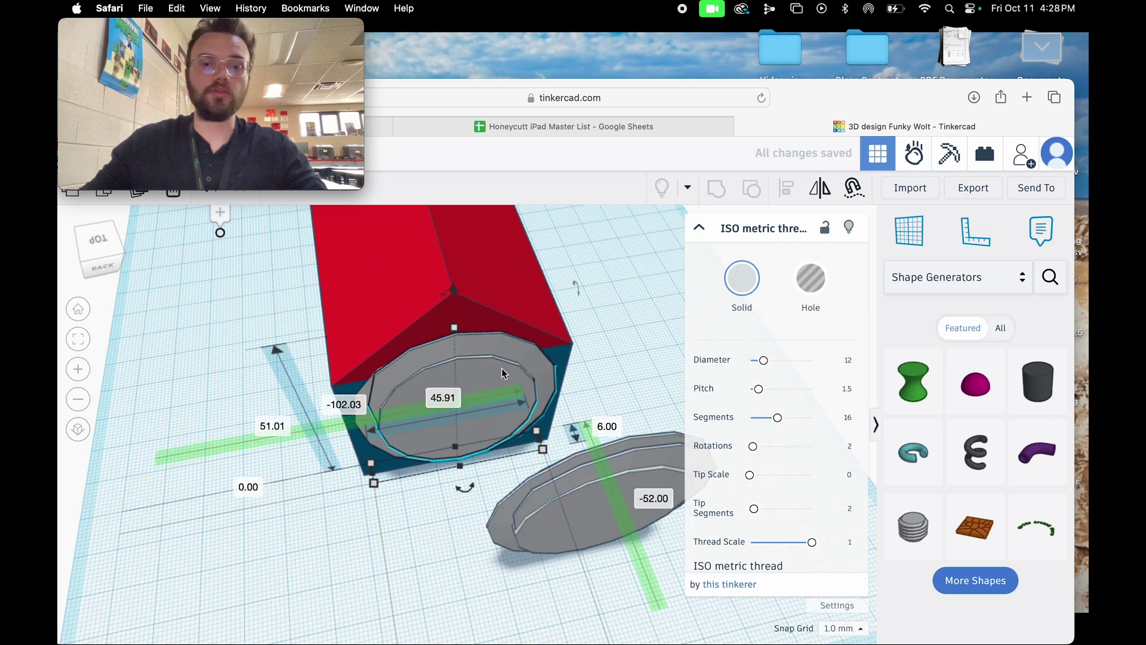
key(h)
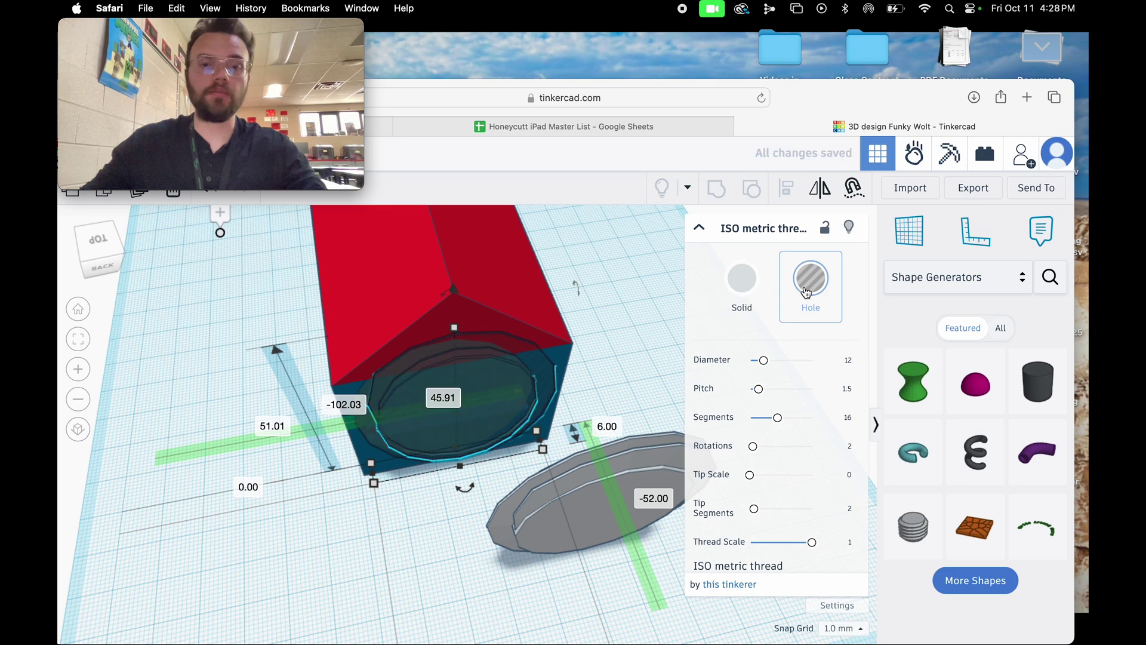
click(424, 311)
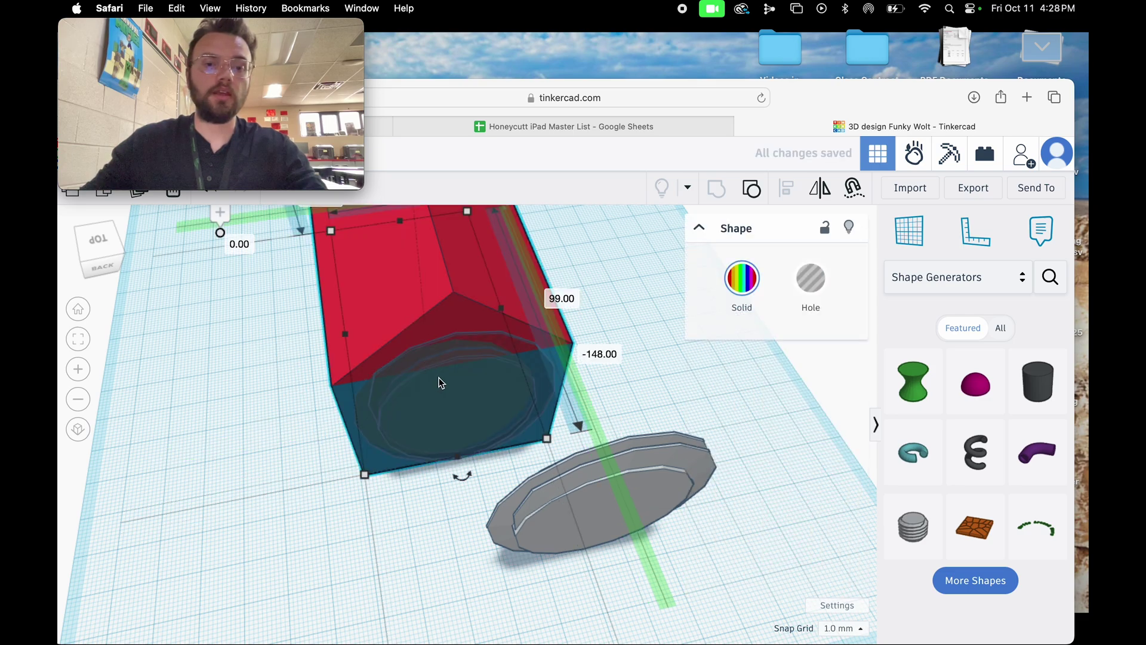
drag(376, 496, 394, 363)
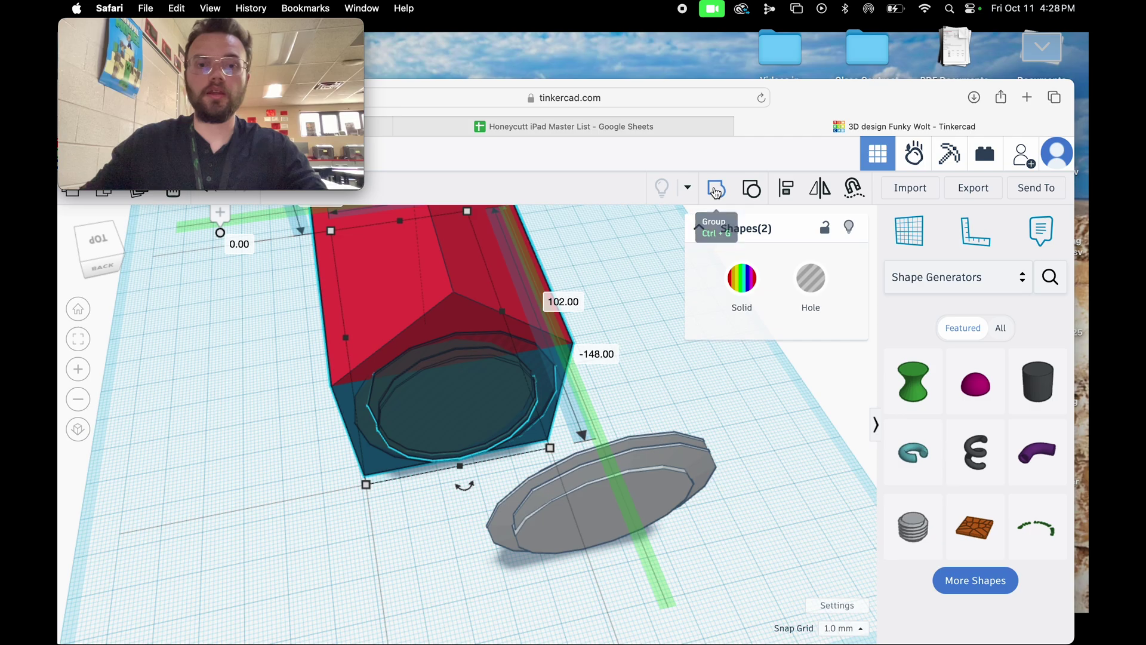
click(716, 191)
click(111, 258)
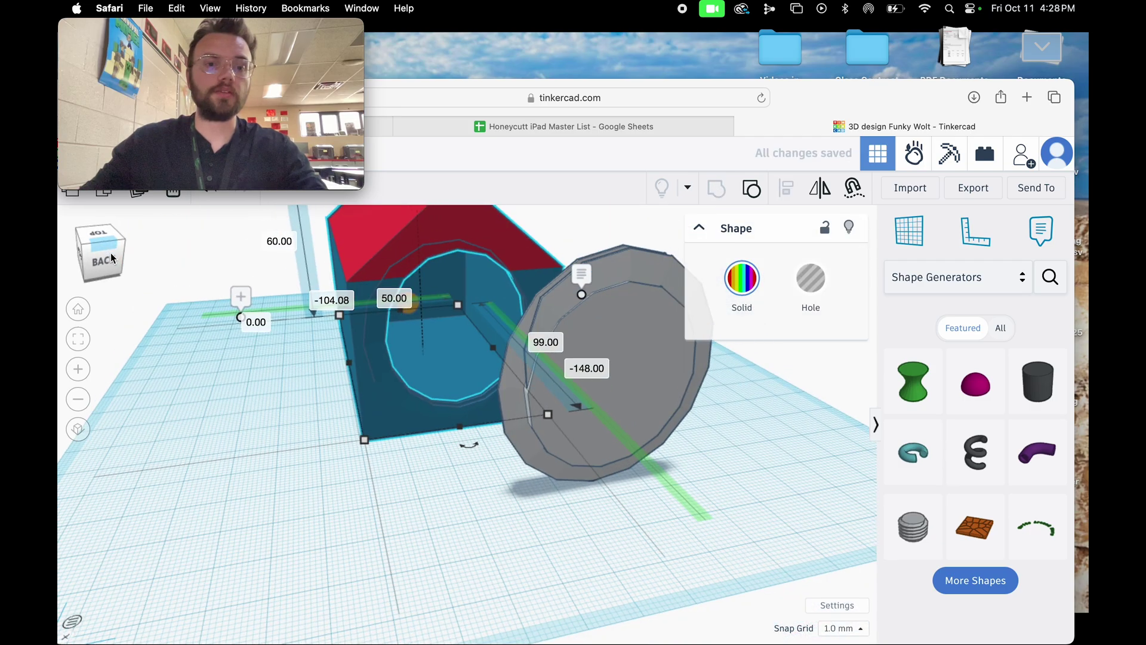
drag(111, 258, 147, 272)
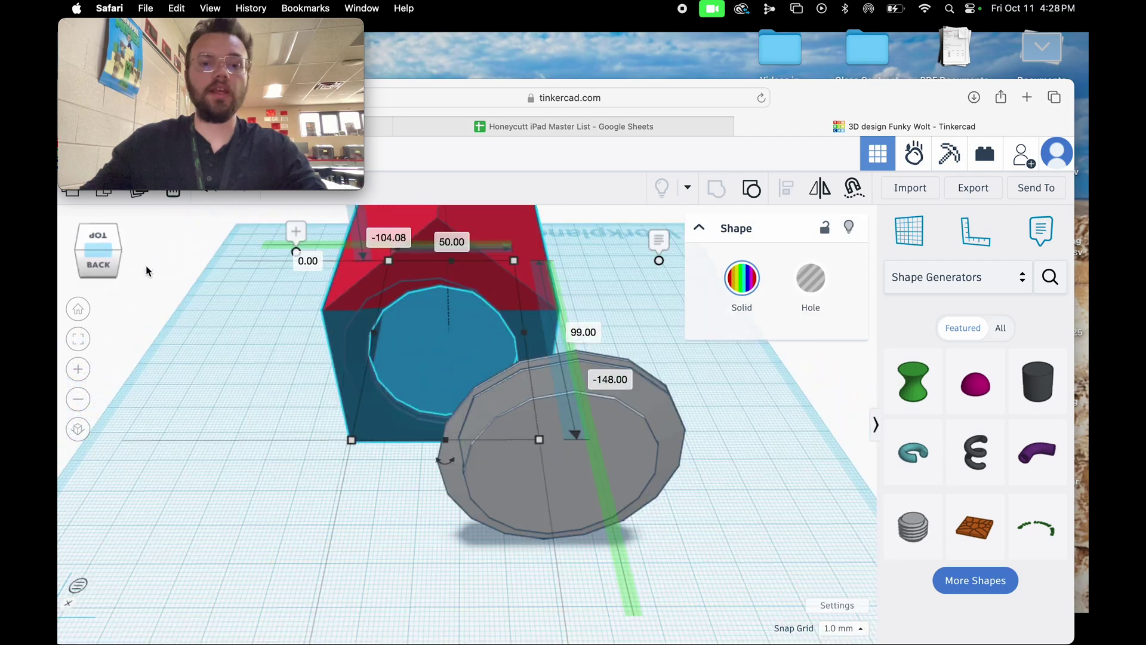
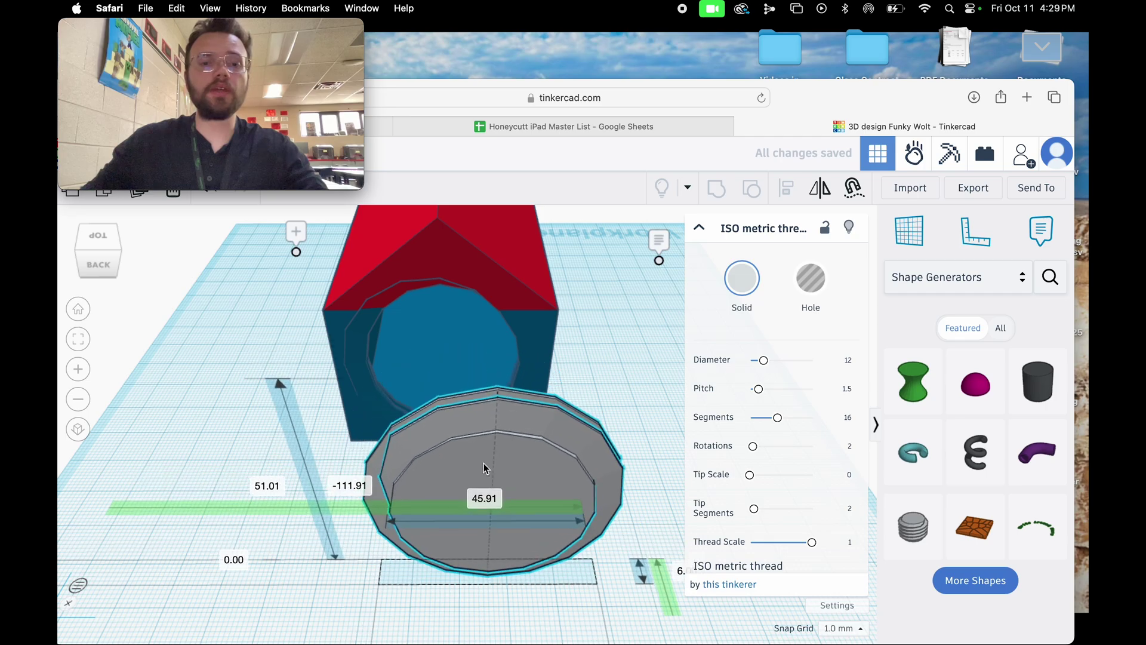
Rotate the spare thread -90° so it lies flat, and lower it onto the workplane.
click(84, 258)
click(84, 258)
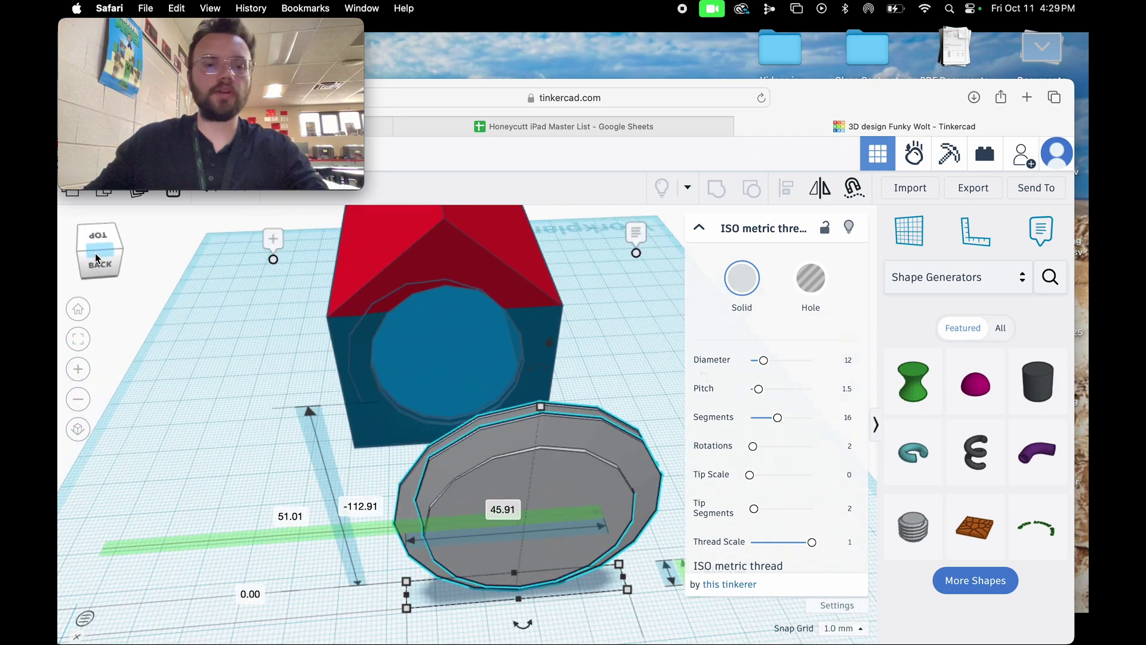
click(90, 258)
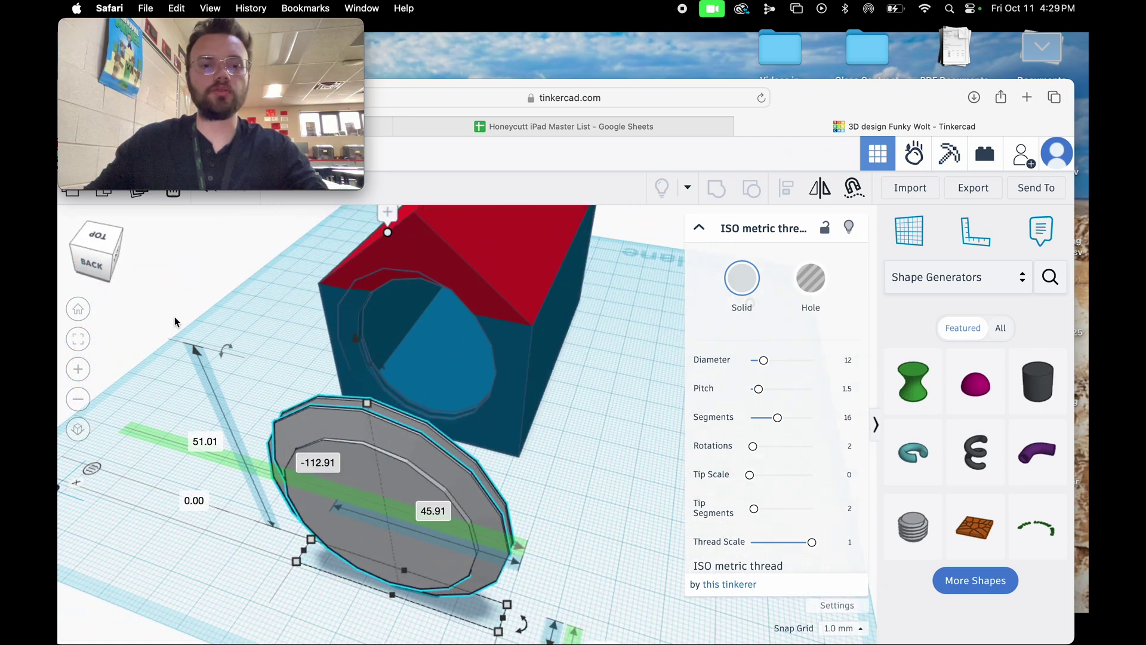
right_drag(350, 435, 637, 278)
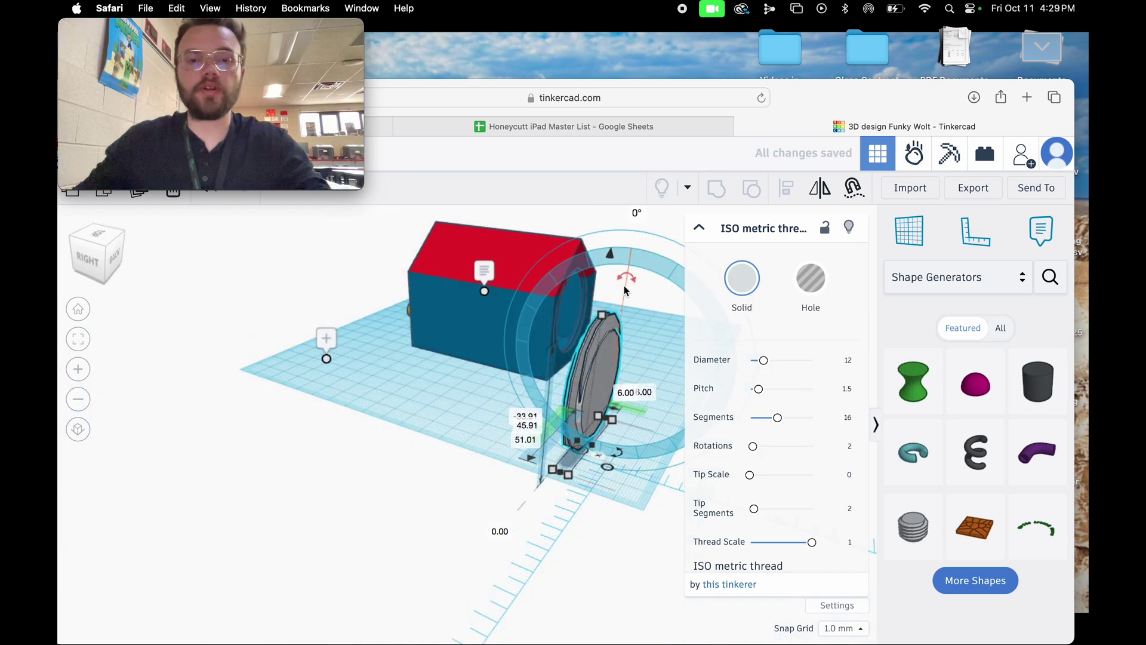
drag(636, 277, 517, 335)
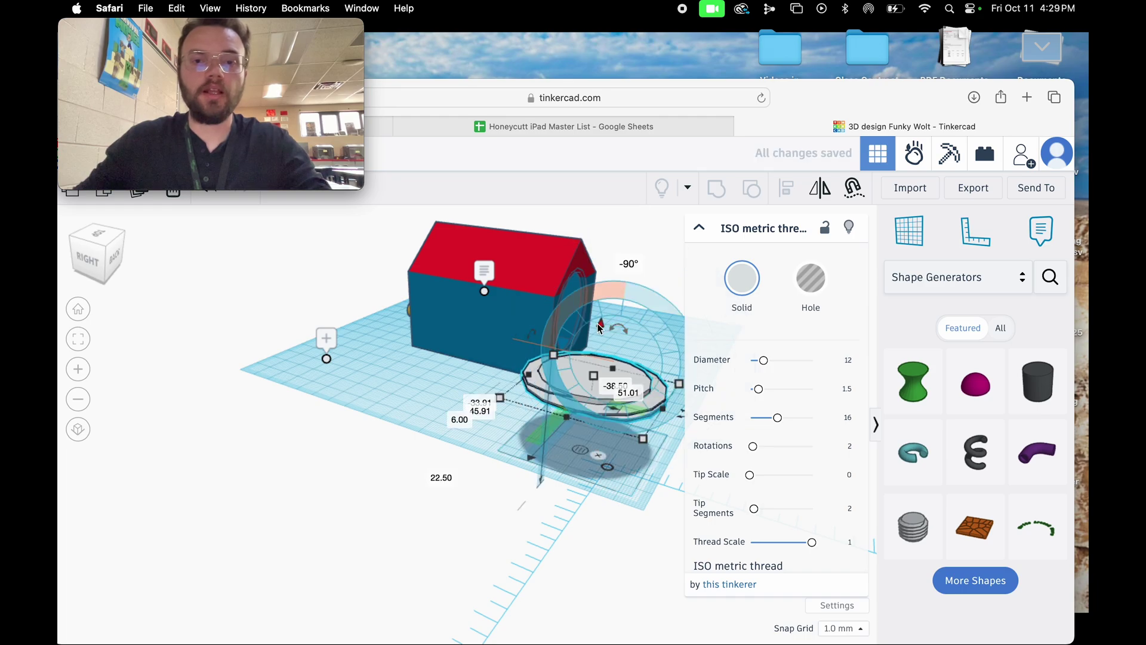
drag(598, 327, 595, 352)
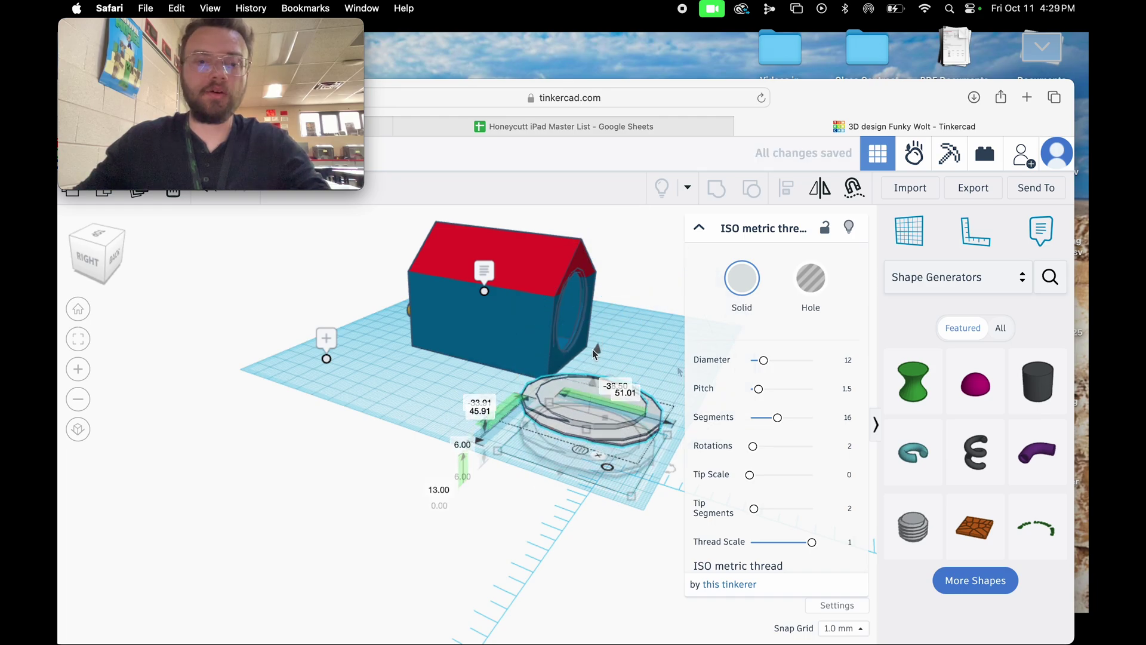
scroll(675, 368, up, 5)
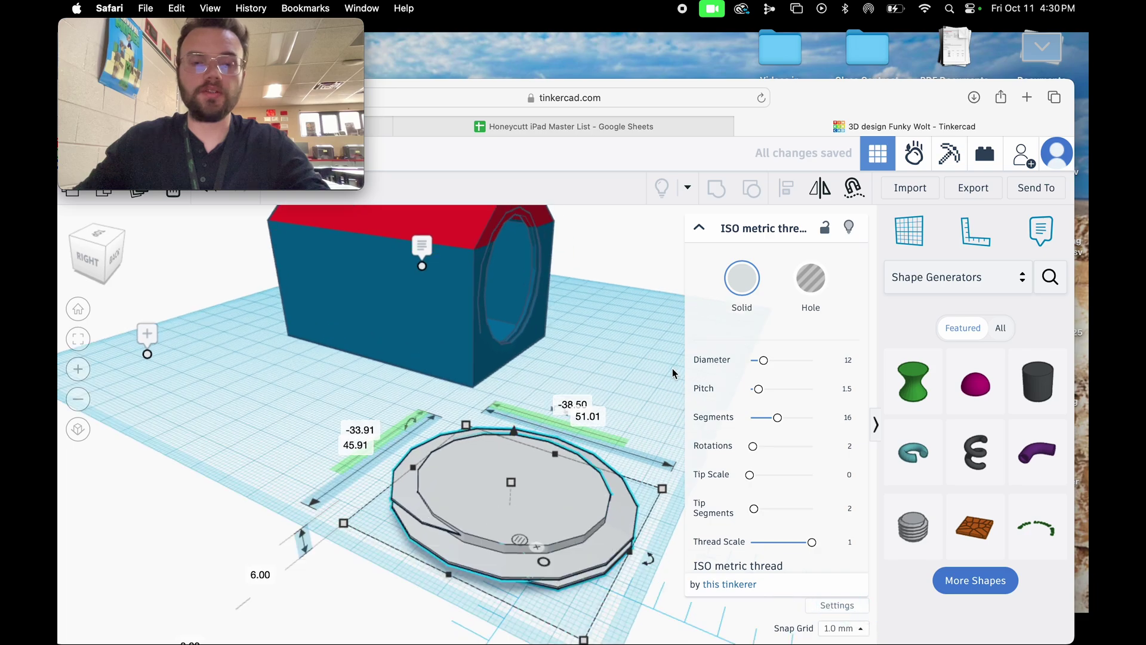
scroll(672, 373, up, 4)
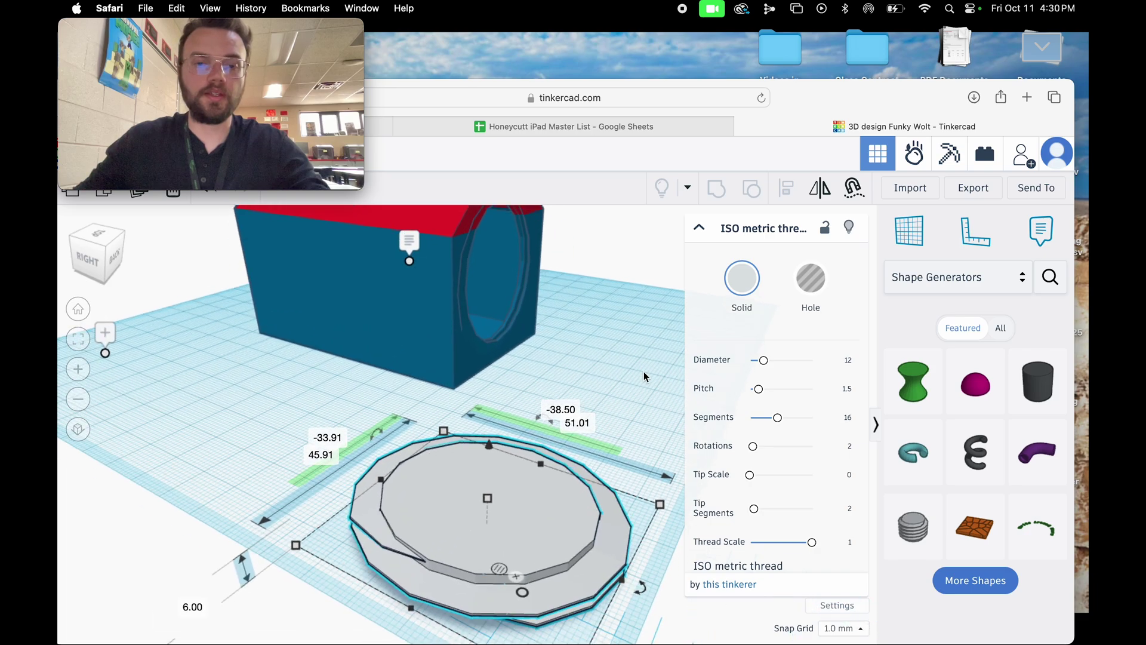
click(643, 374)
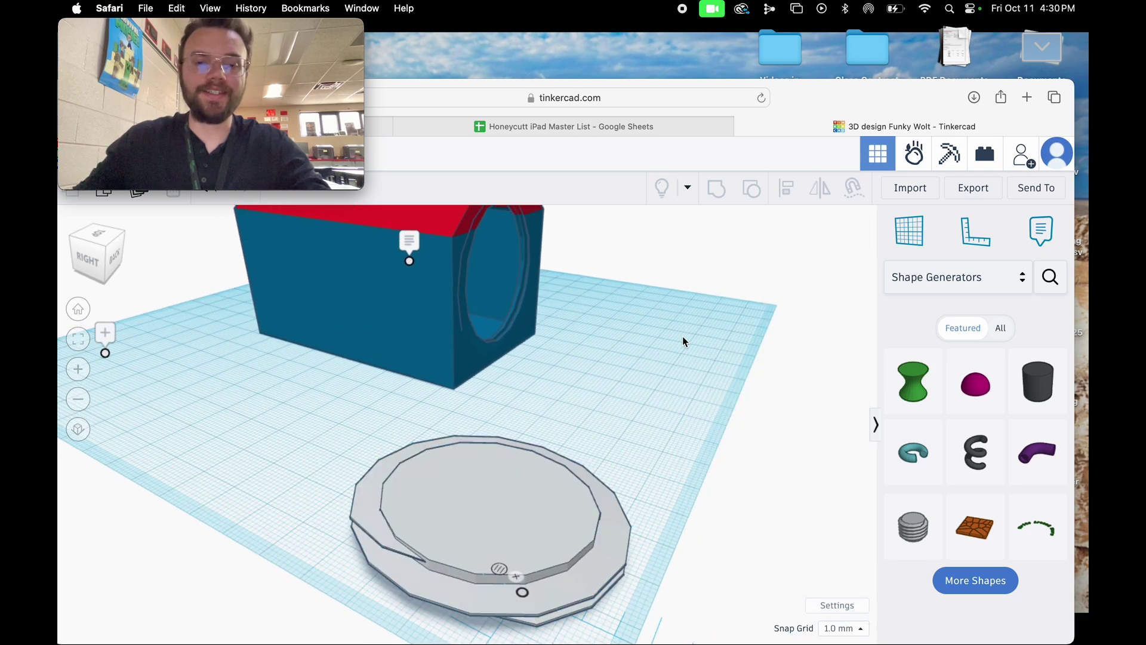
Place a cylinder hole from Basic Shapes on top of the cap and shrink its base to 11 x 4.25 mm.
click(939, 279)
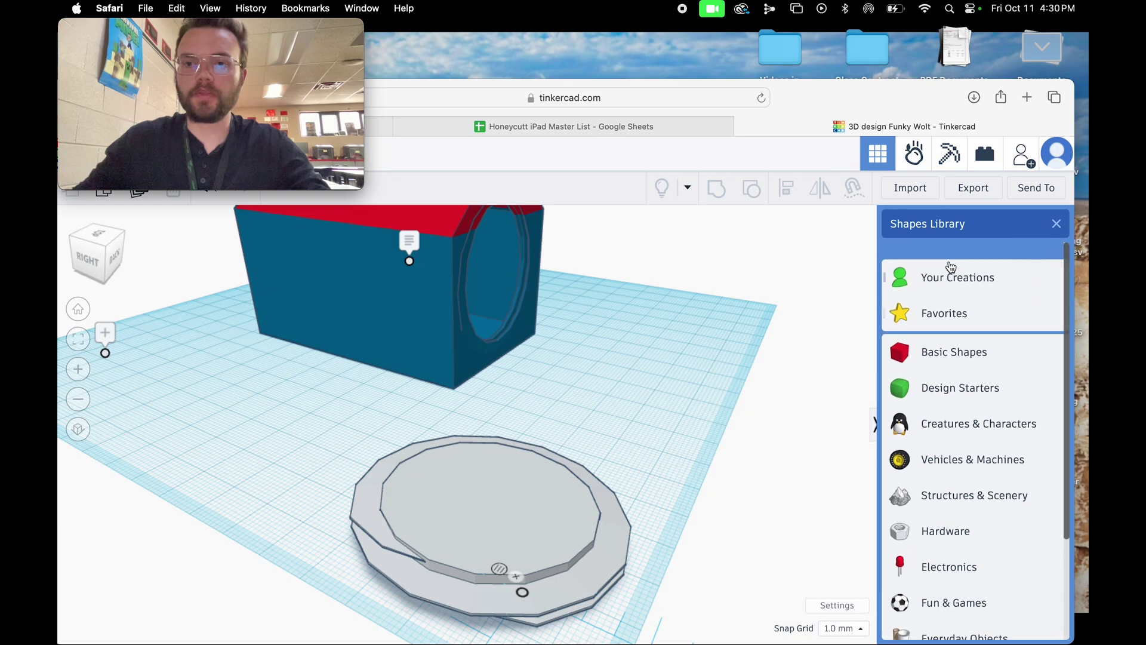
click(958, 338)
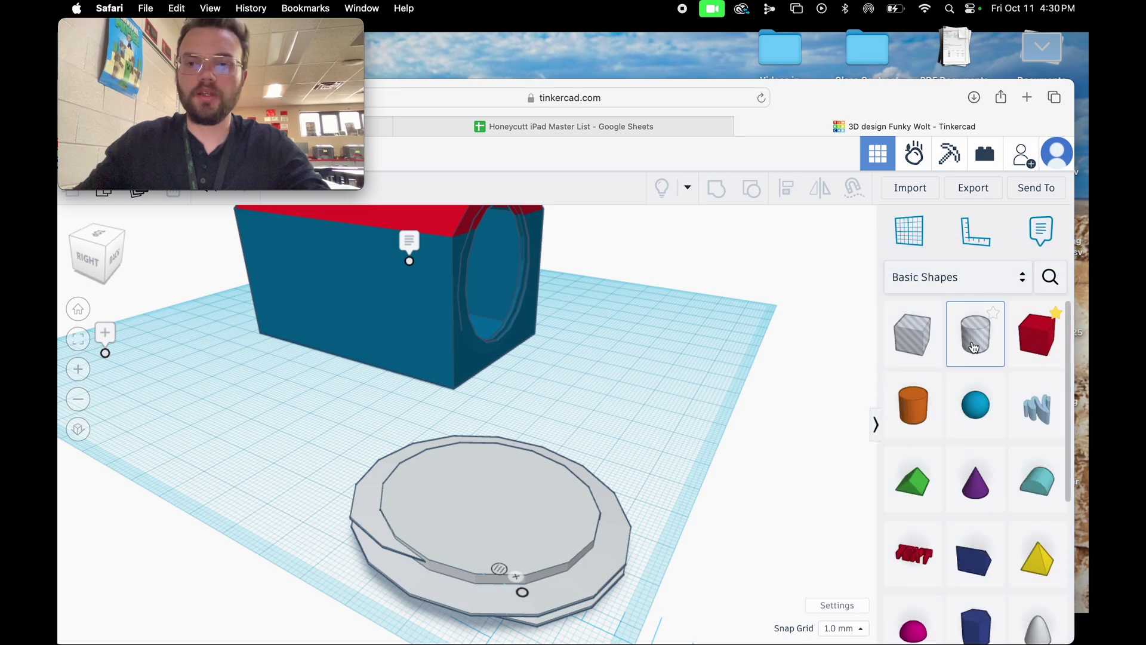
click(974, 348)
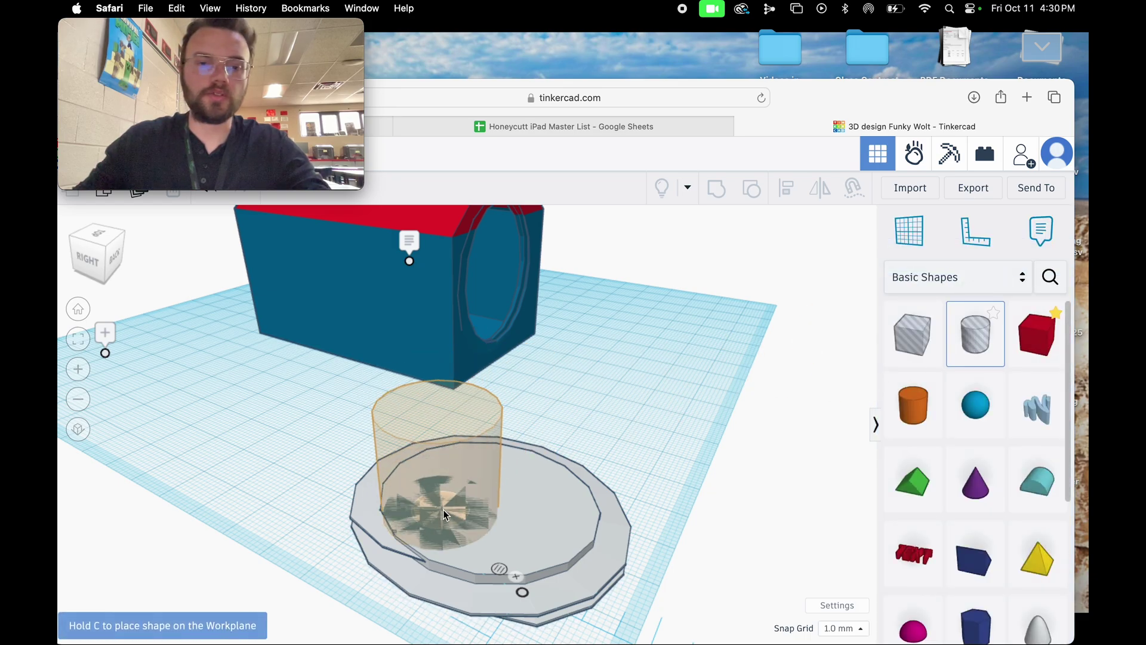
click(496, 501)
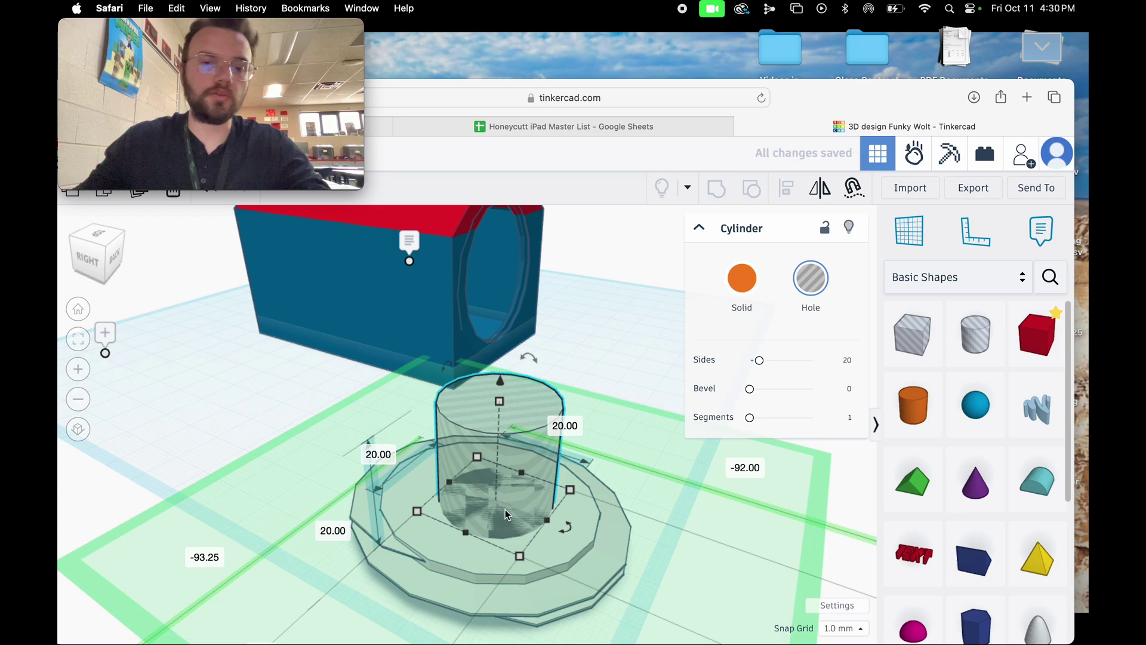
drag(520, 557, 519, 490)
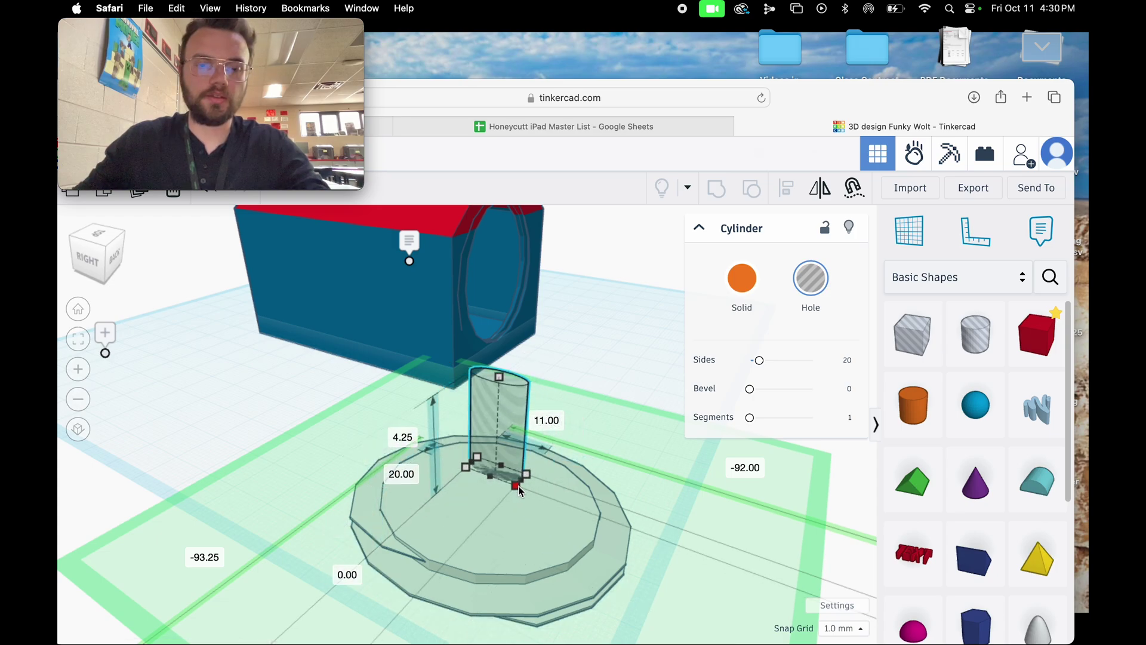
drag(520, 489, 516, 485)
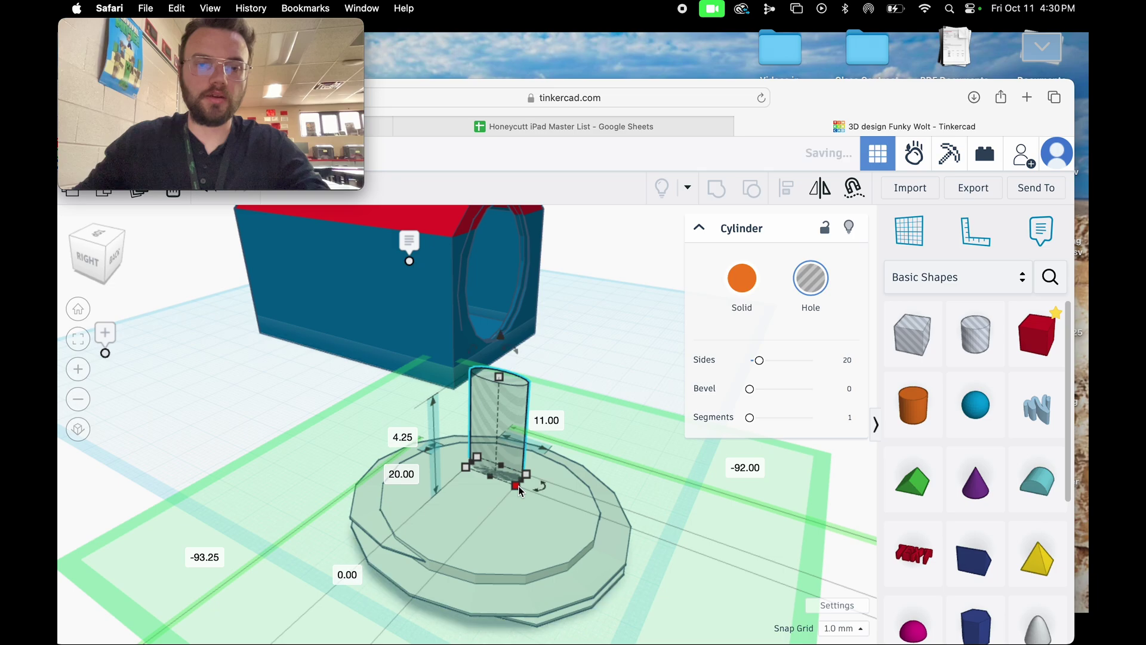
Rotate the narrow cylinder hole onto its side and shift it toward the middle of the cap.
drag(516, 350, 429, 402)
drag(519, 444, 513, 460)
drag(484, 391, 484, 425)
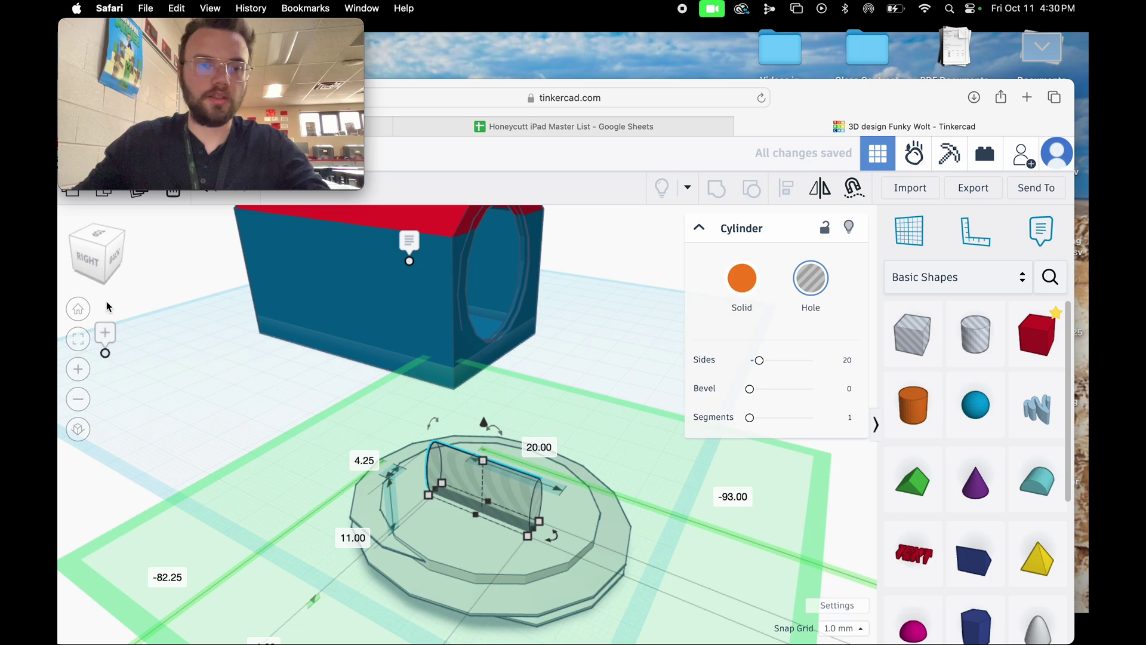
Raise the cylinder hole to 5 mm above the workplane and group it with the cap to cut the flathead slot.
click(95, 261)
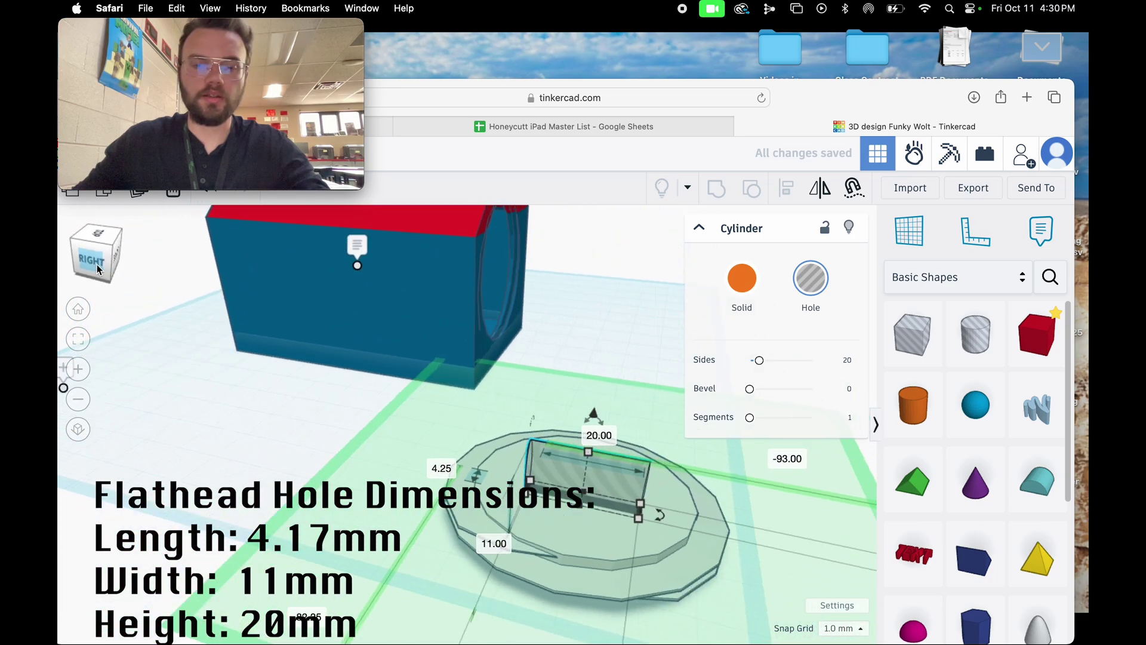
click(433, 465)
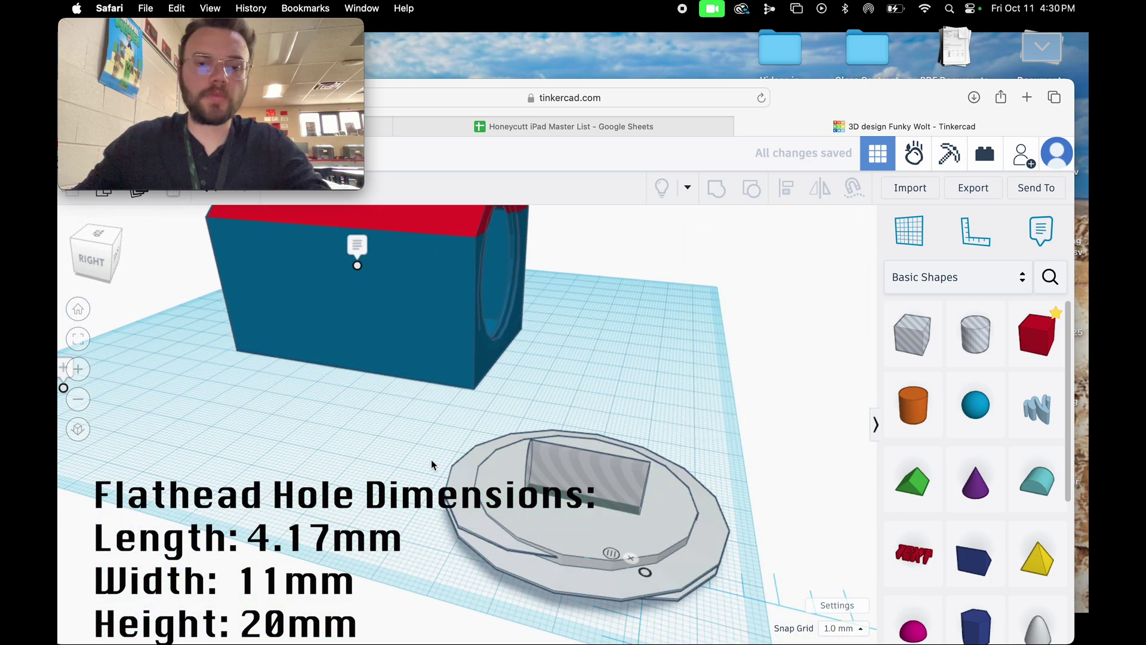
click(599, 463)
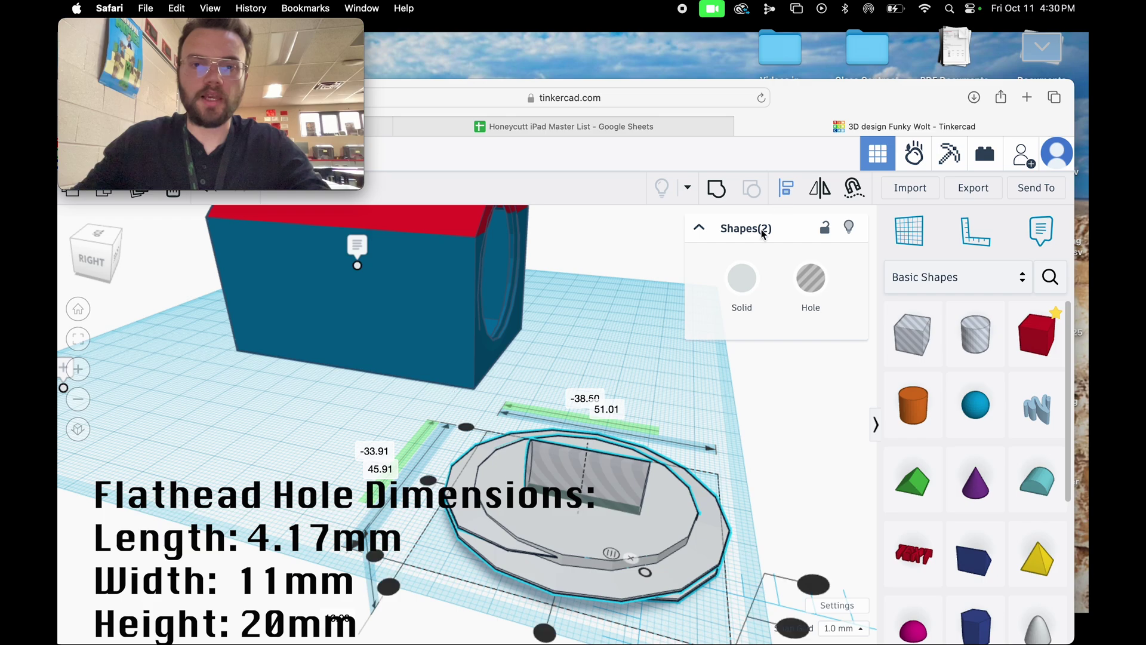
click(599, 445)
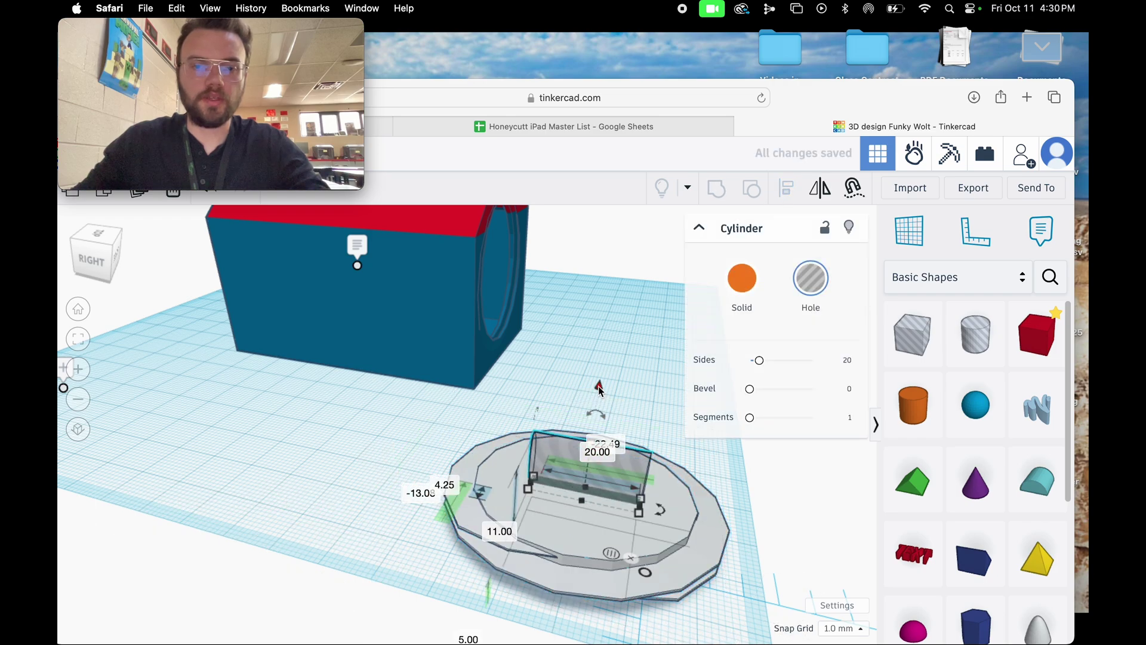
click(487, 468)
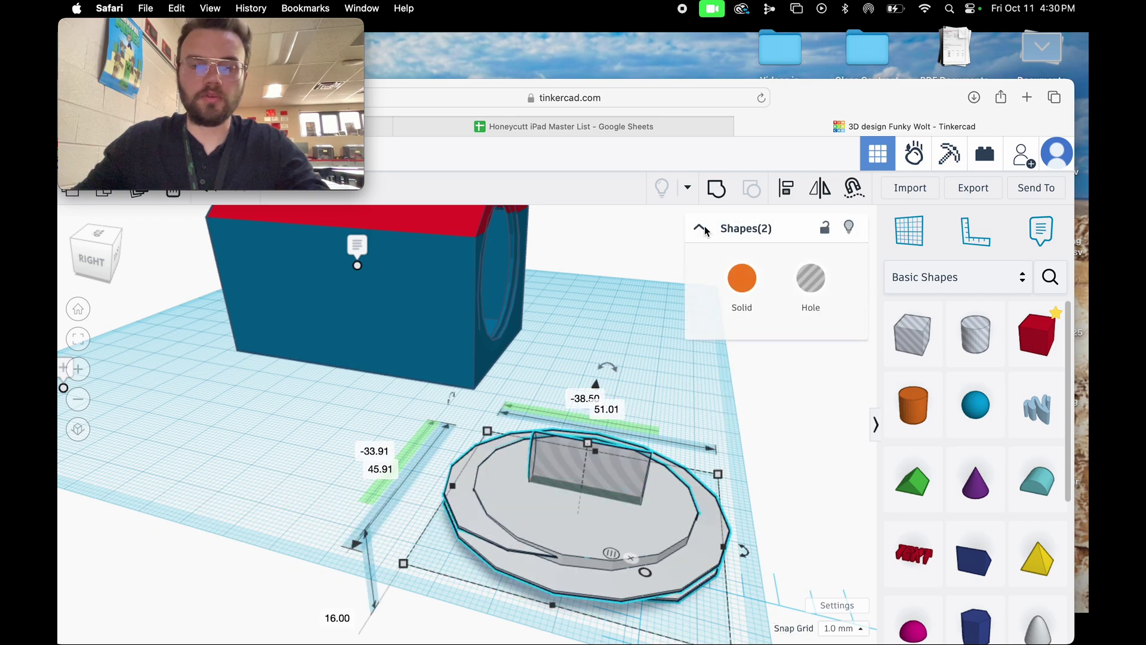
click(718, 190)
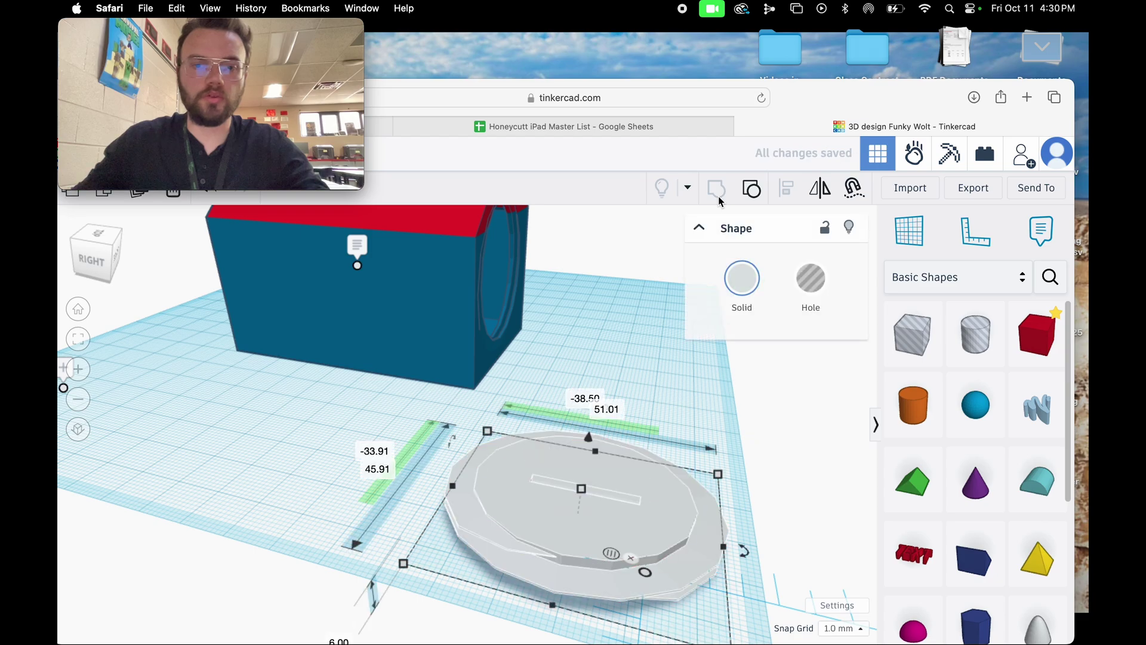
Recolor the slotted screw cap with the dark gold solid preset to match the perch.
click(75, 263)
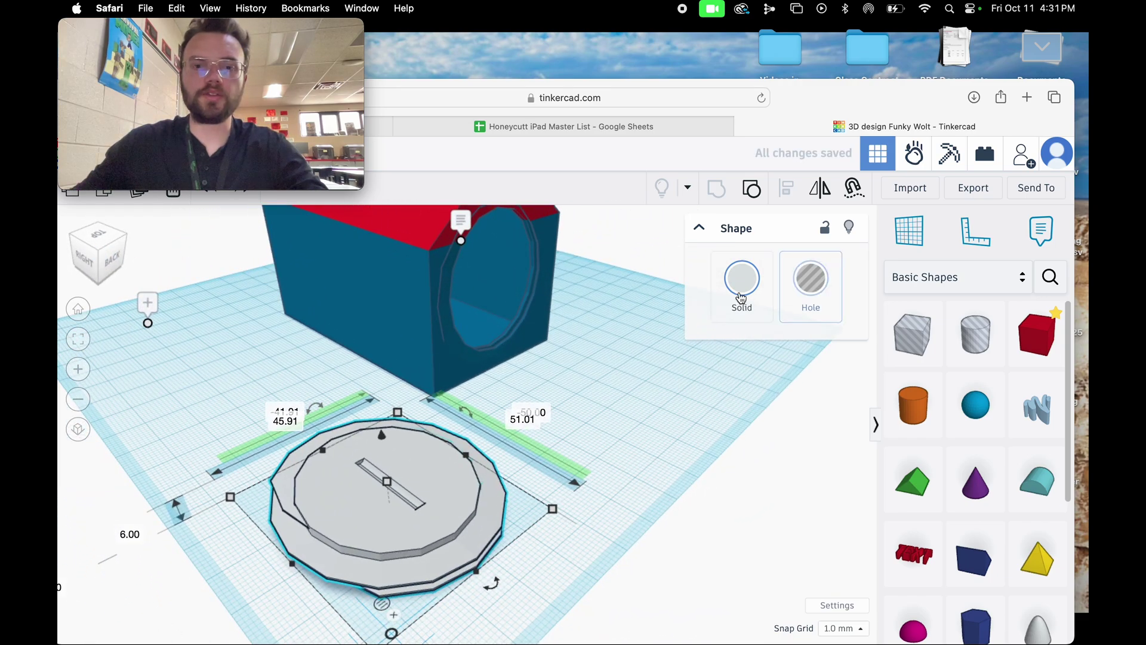
click(741, 282)
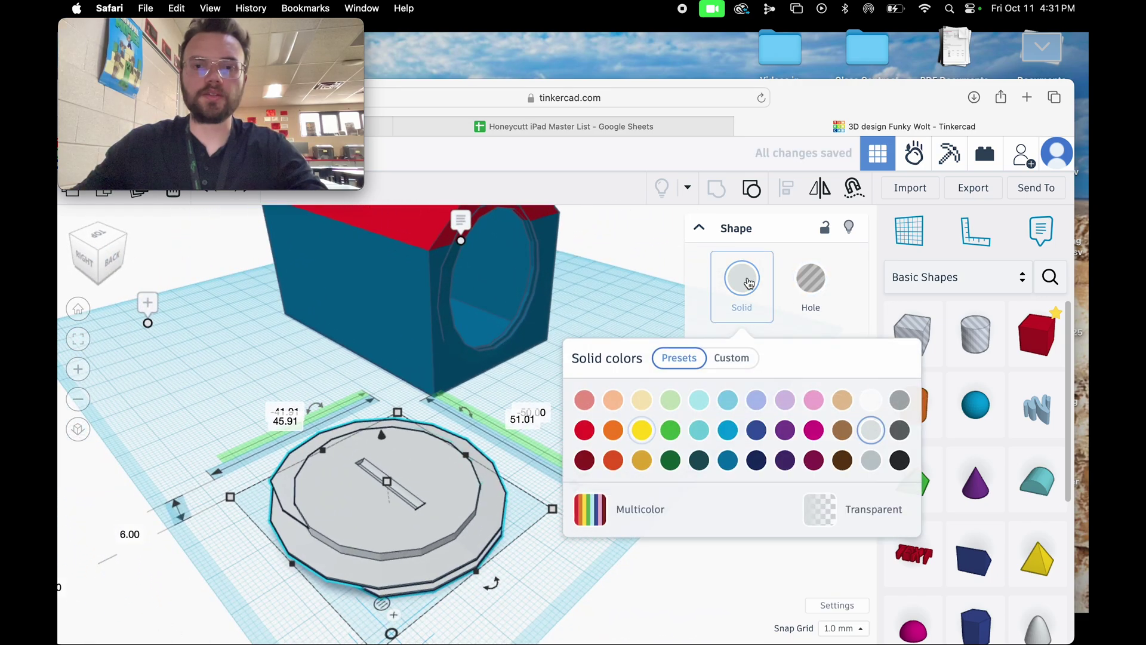
click(642, 461)
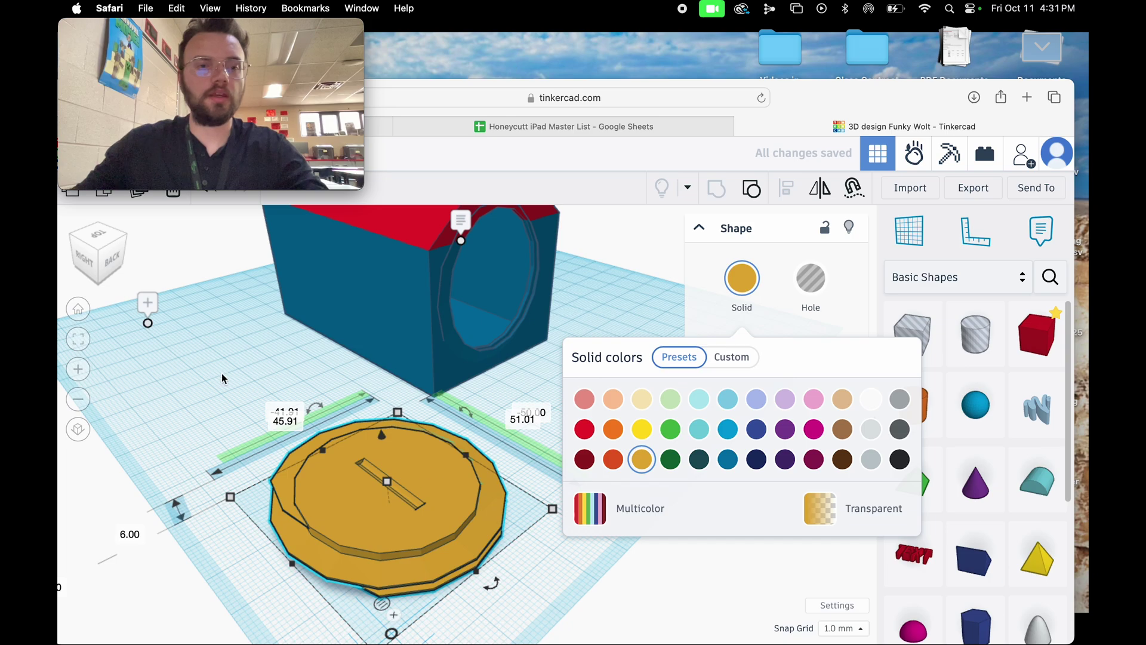
Place a Bent Pipe from Shape Generators beside the birdhouse and scale it down proportionally to 18 x 18 mm.
click(89, 261)
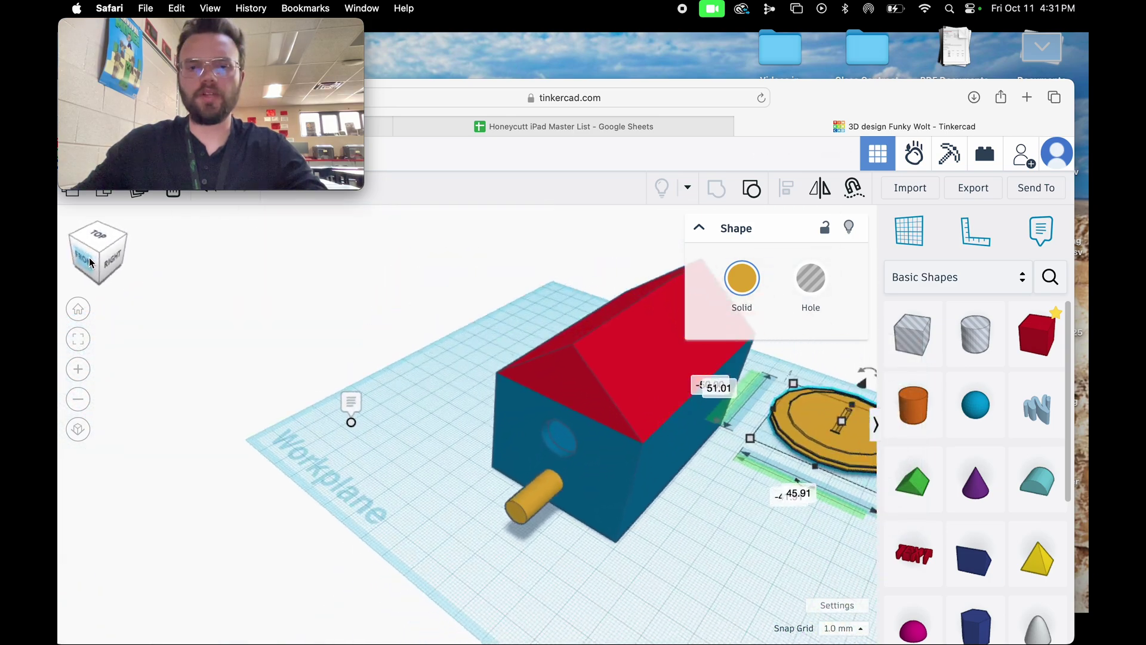
click(955, 277)
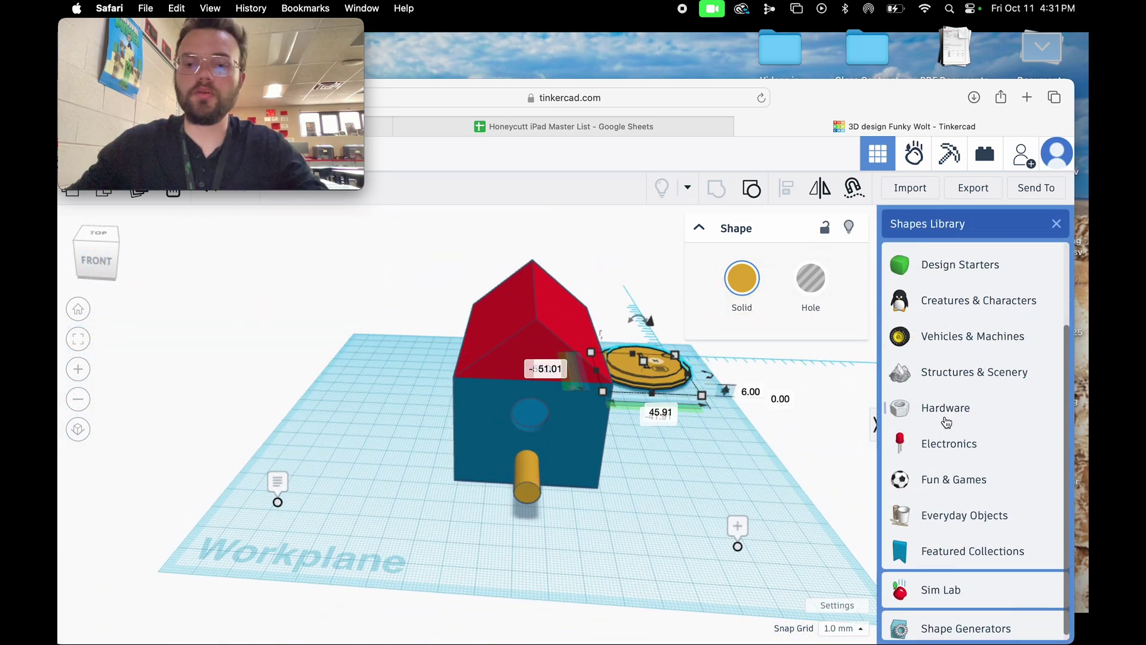
click(969, 625)
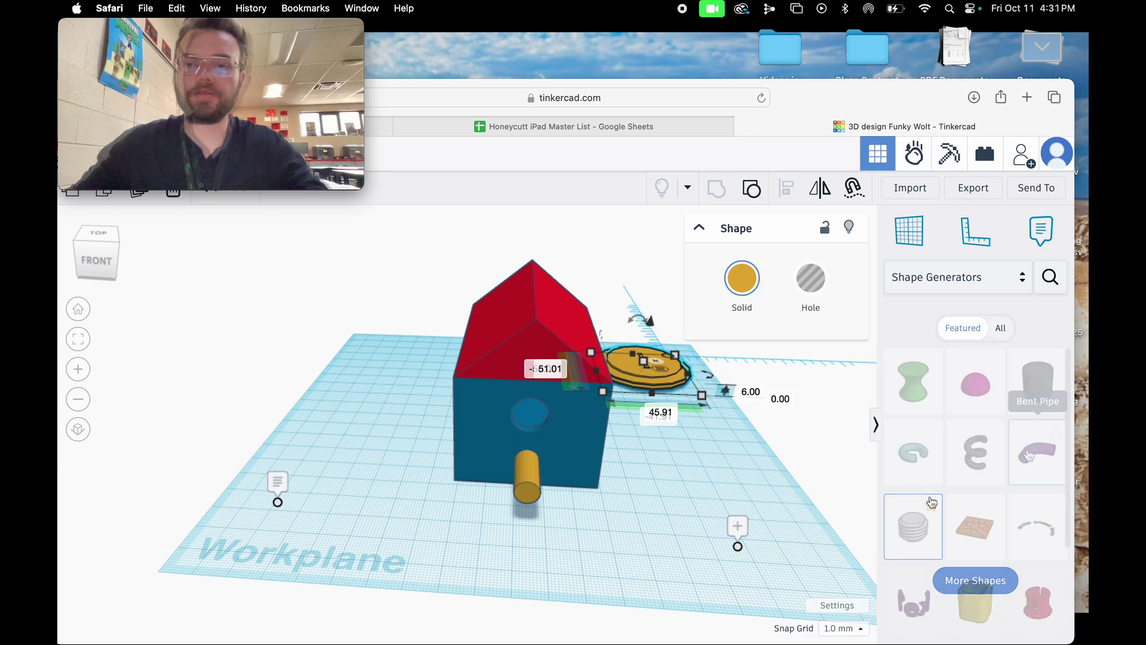
drag(1027, 455, 624, 508)
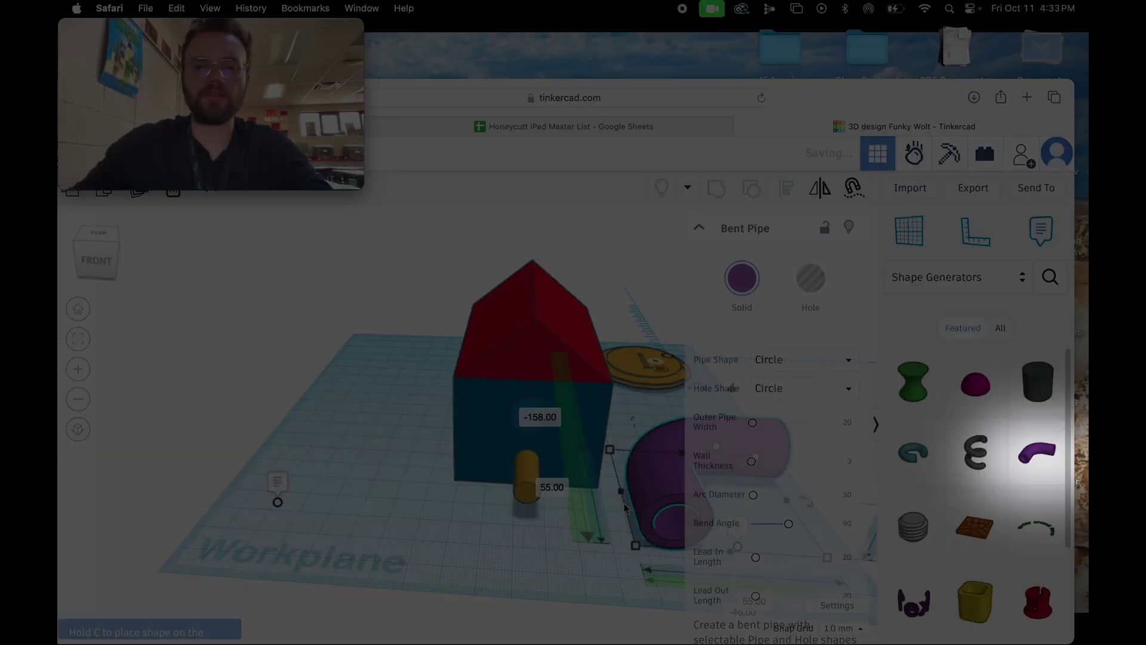
right_drag(624, 508, 666, 455)
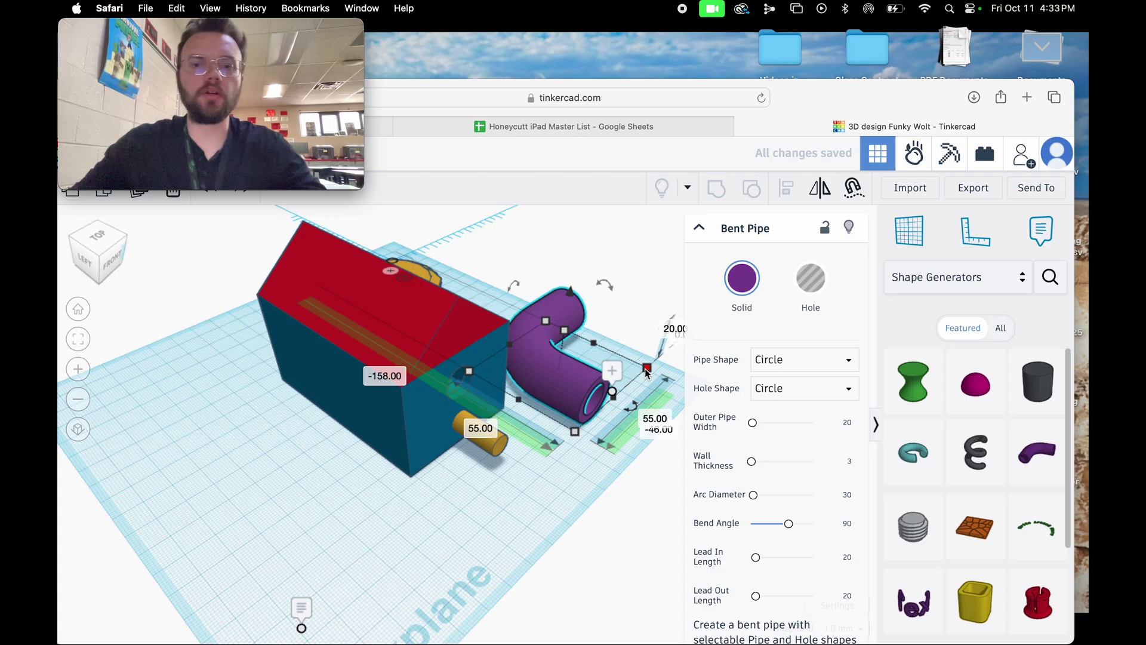
shift+drag(647, 374, 518, 373)
Rotate the bent pipe 90° so it stands upright, and raise it to 43 mm above the workplane.
click(82, 253)
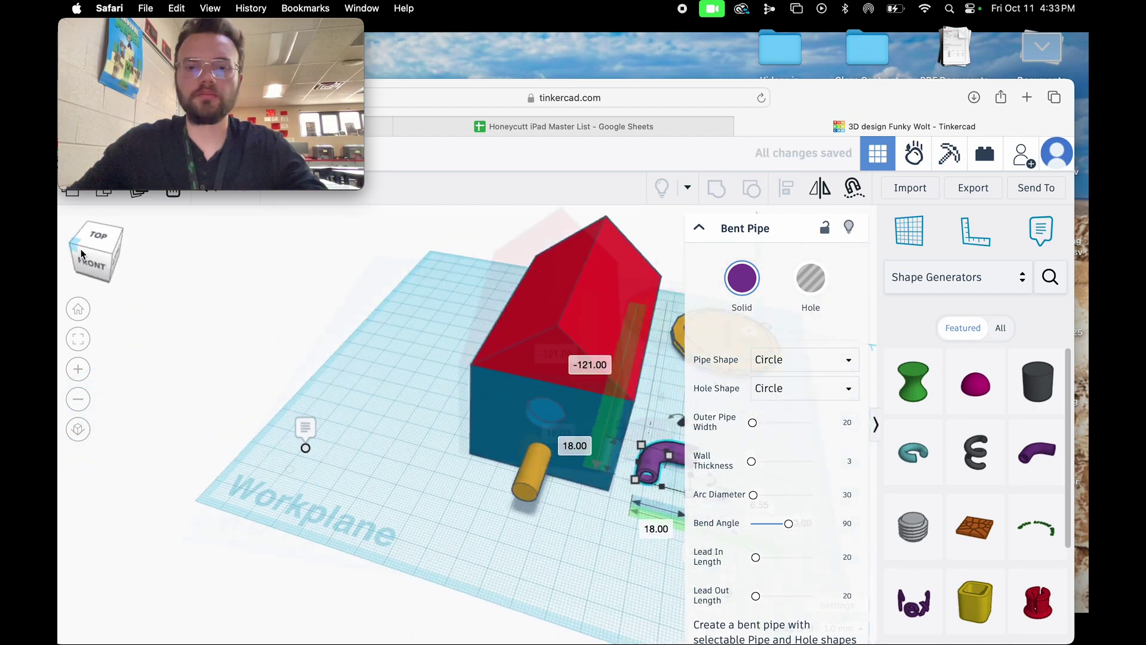
click(120, 261)
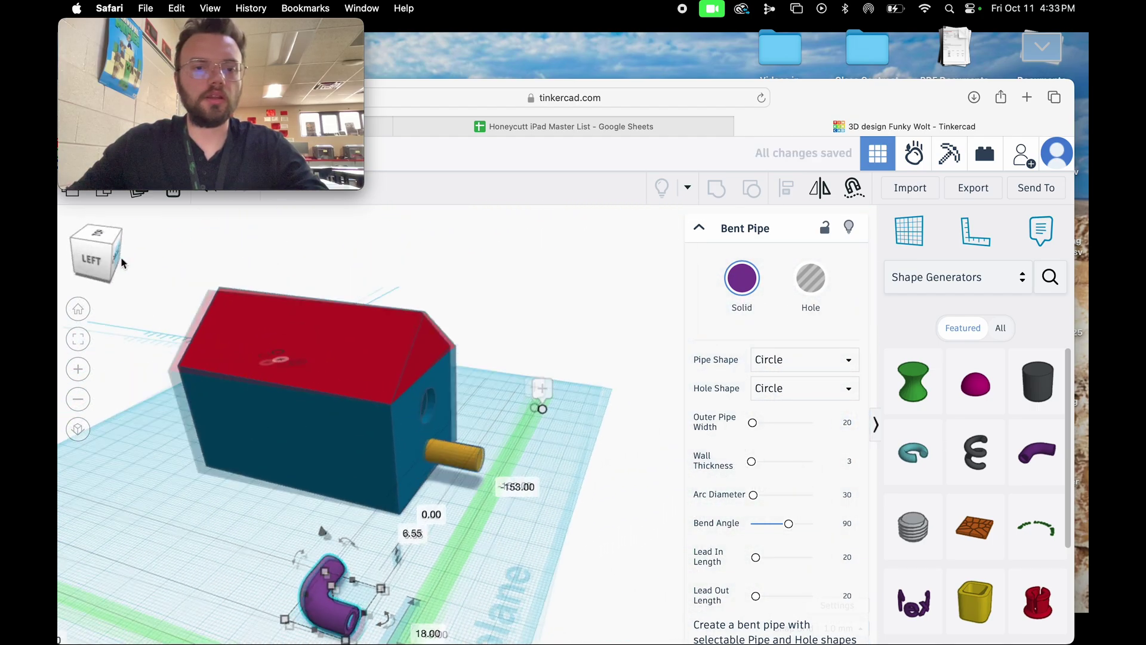
drag(365, 537, 427, 579)
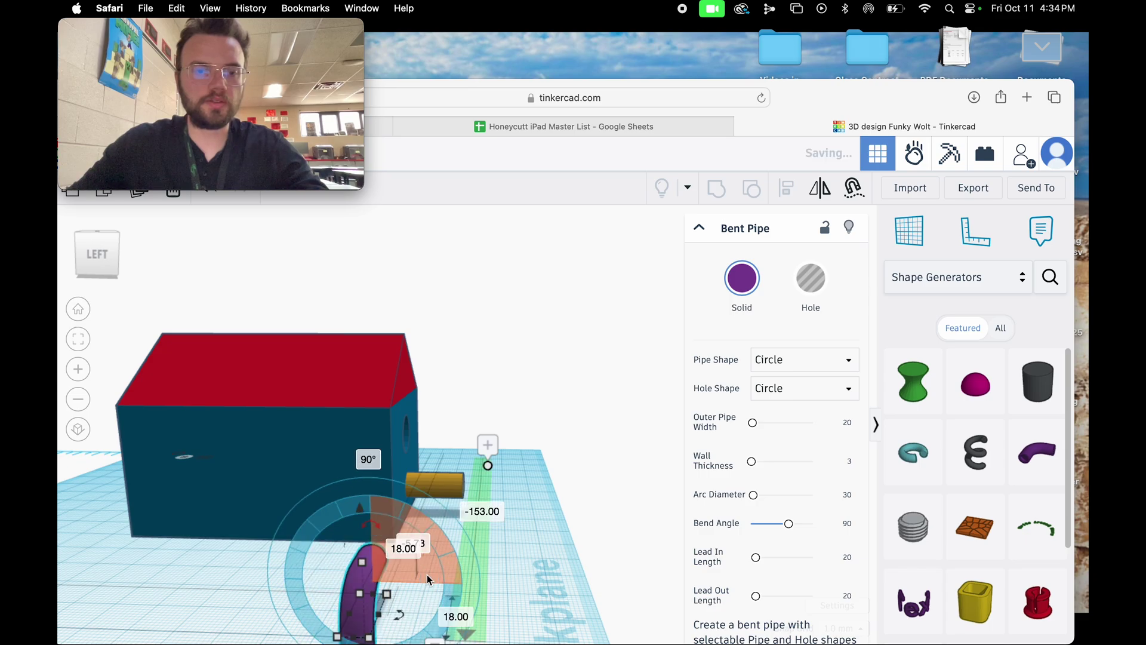
drag(364, 509, 354, 267)
Align the bent pipe with the center of the birdhouse's width.
click(74, 265)
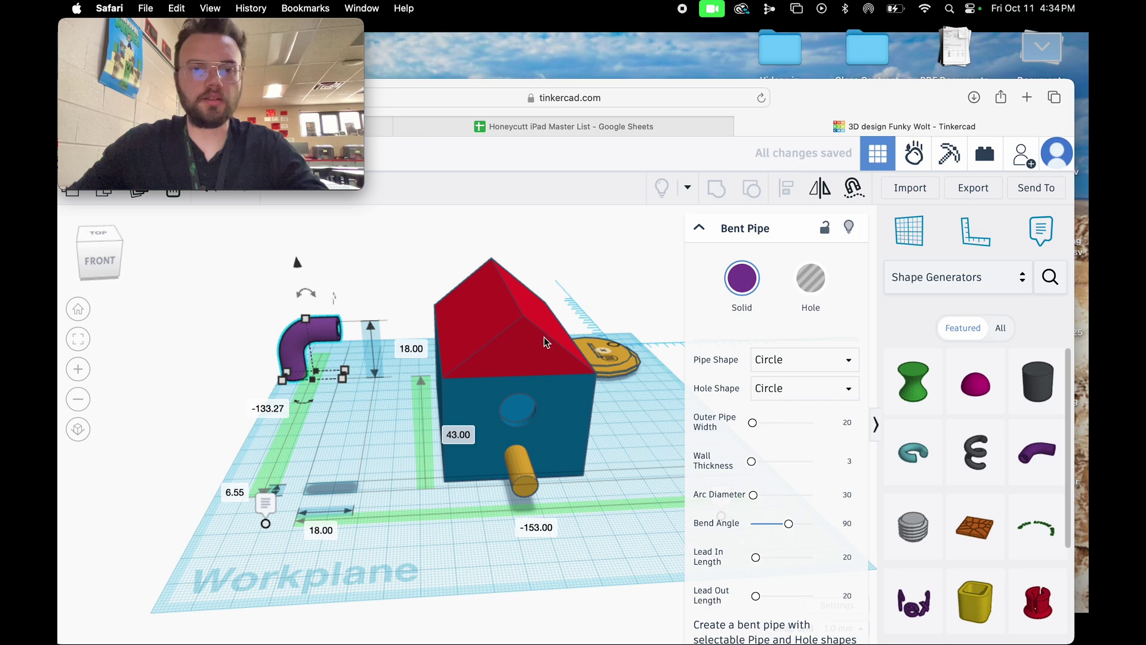
drag(412, 525, 583, 259)
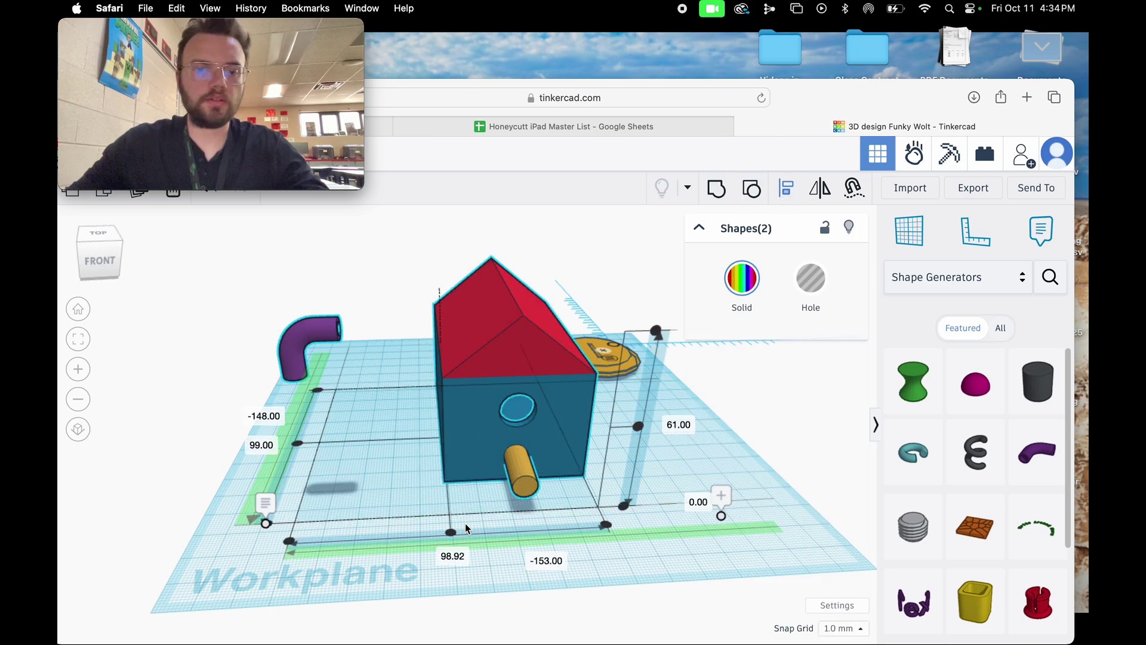
click(451, 532)
right_drag(451, 532, 631, 346)
click(631, 346)
Raise the bent pipe above the roof to 55 mm over the workplane and increase its bend angle to 182.
drag(463, 331, 505, 270)
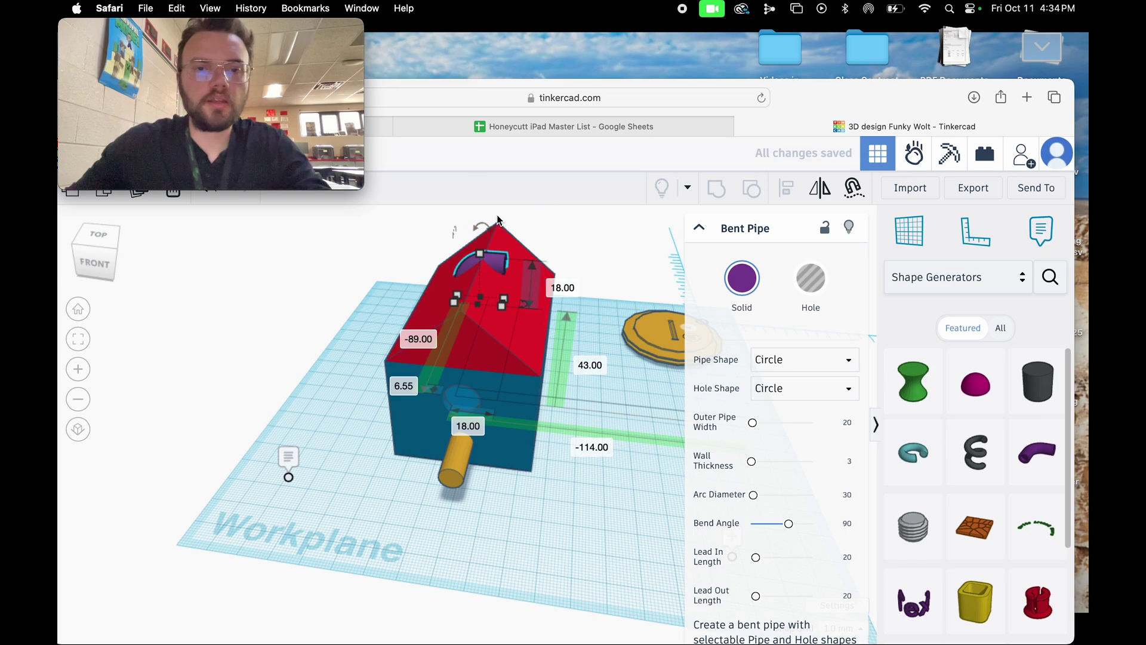
right_drag(499, 250, 376, 233)
drag(361, 293, 388, 260)
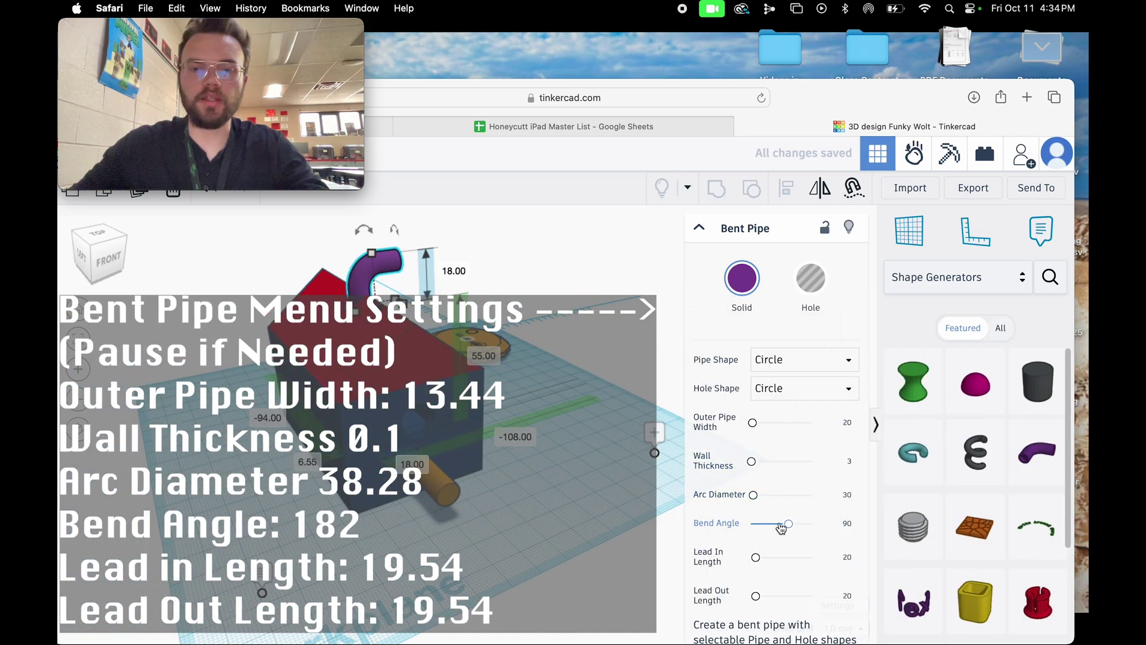
drag(788, 529, 797, 531)
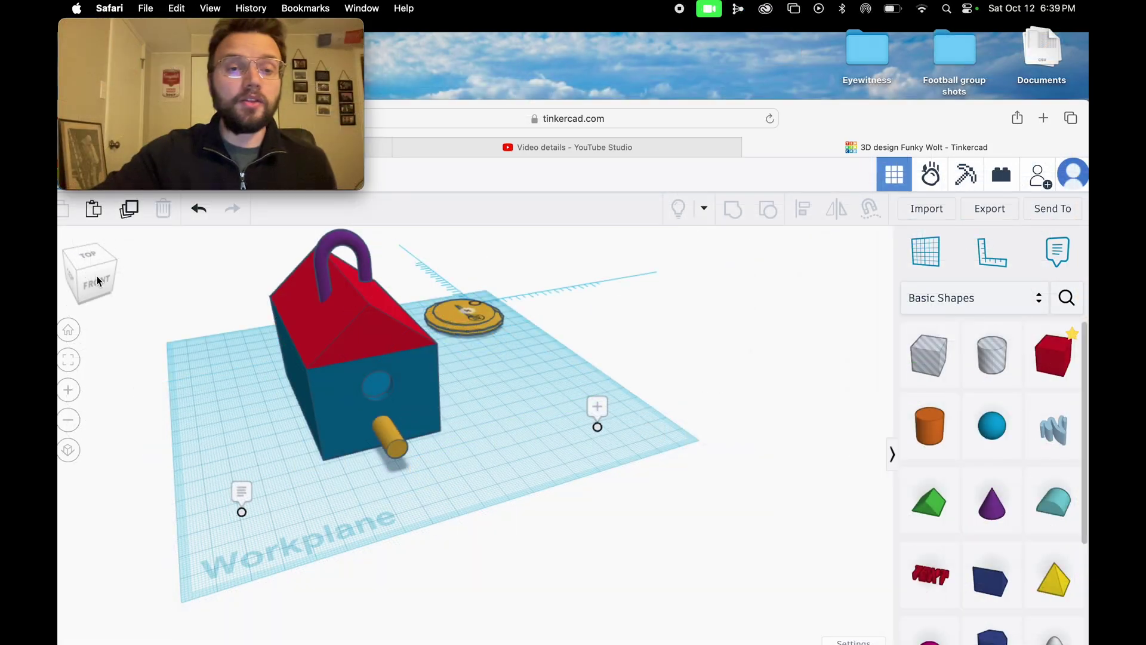
Lower the purple bent pipe loop into the roof until its base is 28 mm above the workplane.
click(97, 277)
click(99, 280)
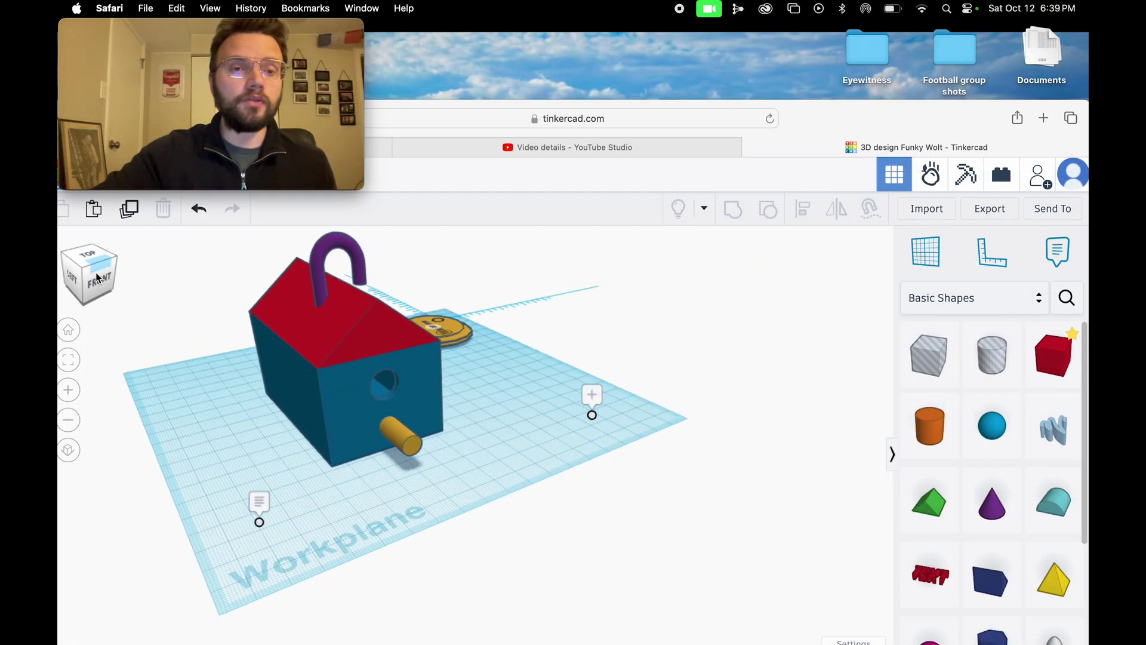
click(92, 275)
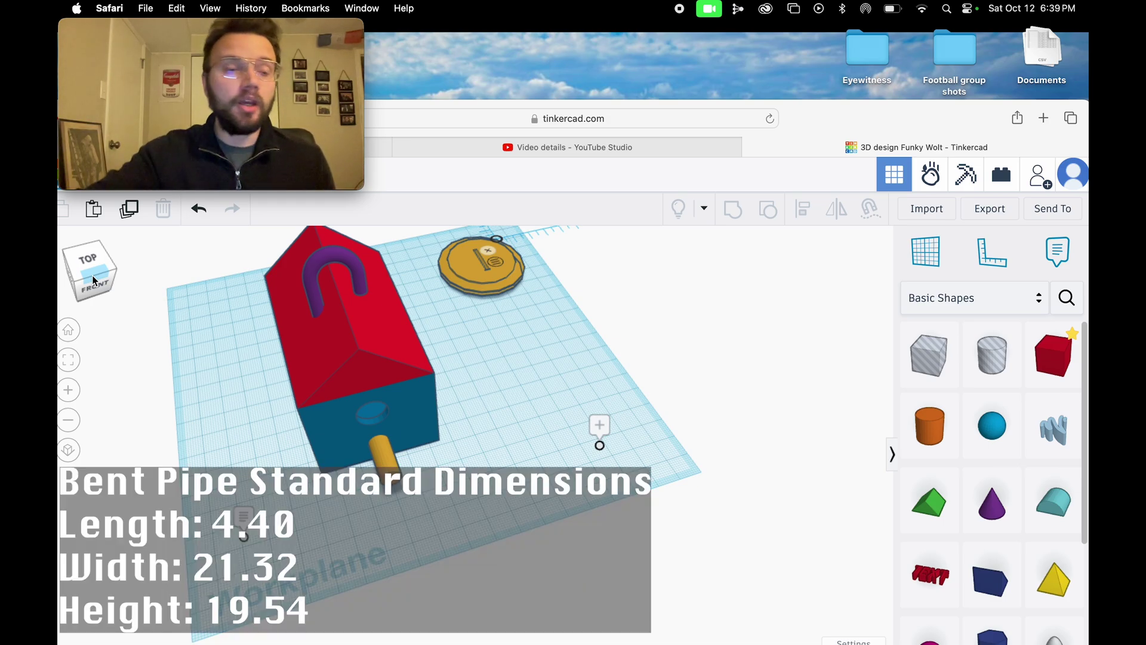
click(90, 277)
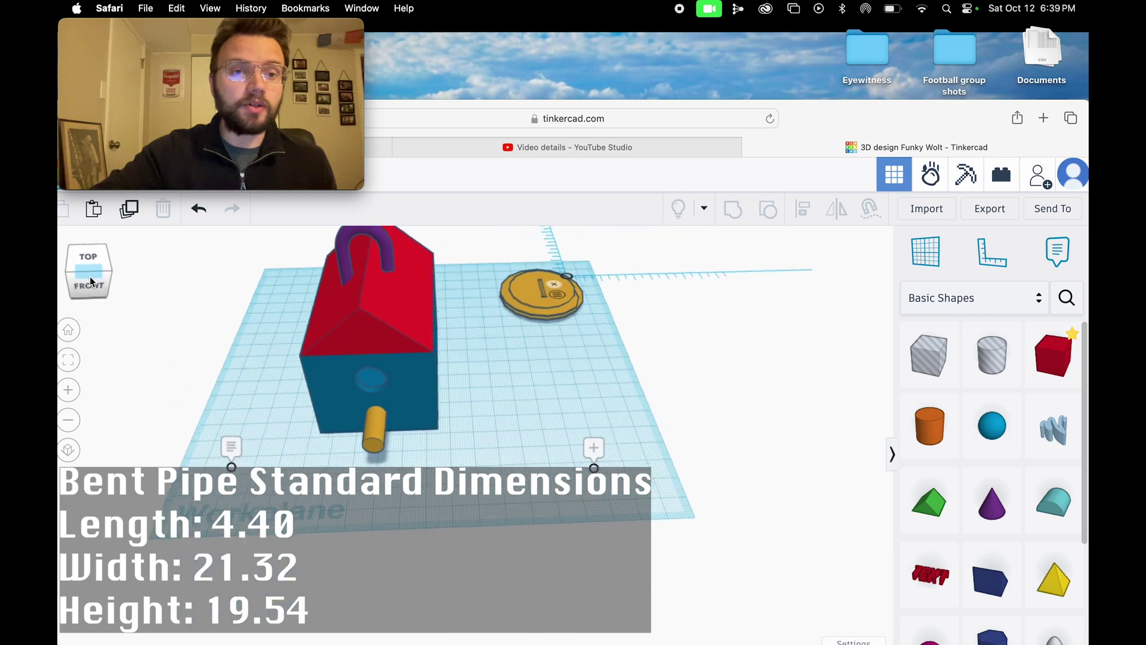
drag(88, 275, 102, 284)
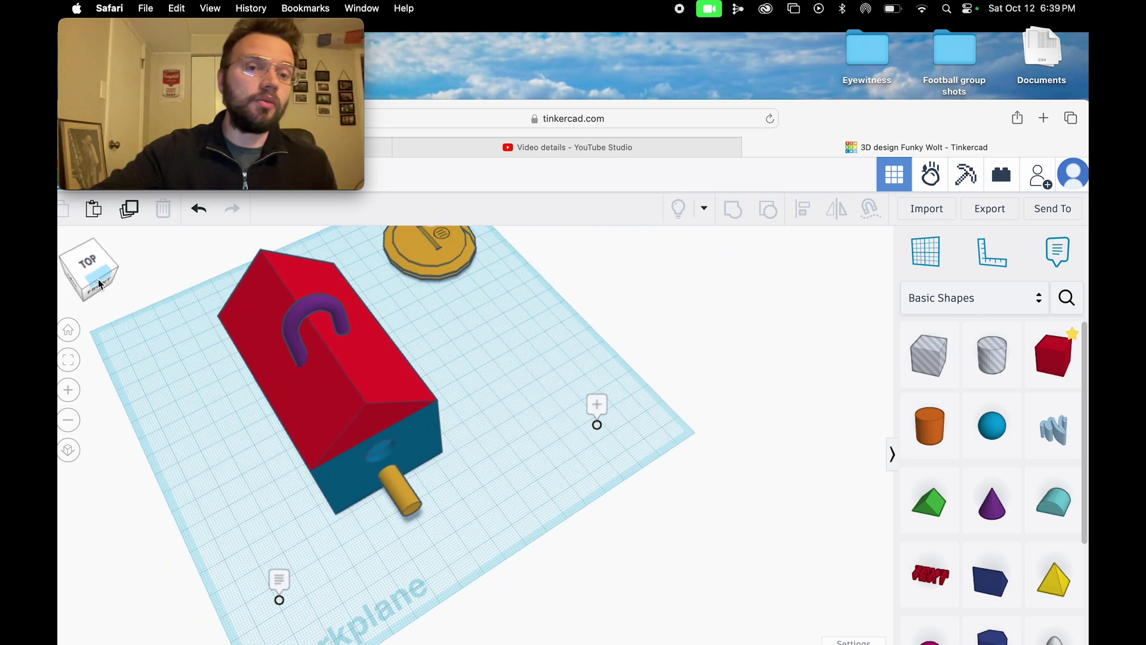
scroll(223, 285, up, 3)
scroll(224, 288, up, 3)
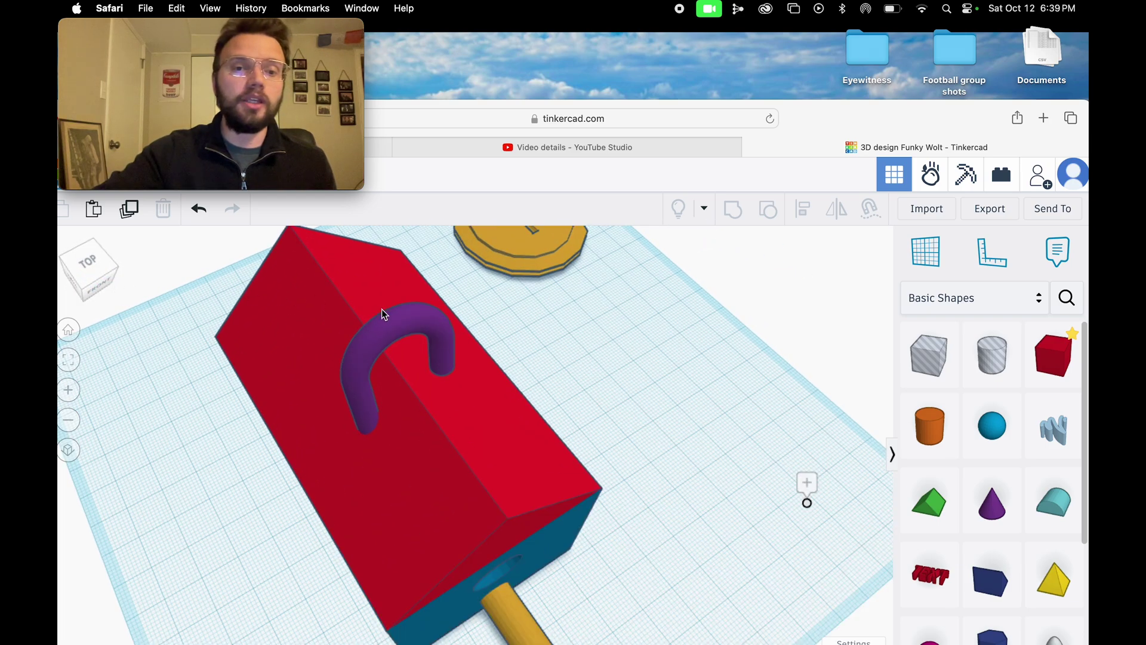
click(384, 322)
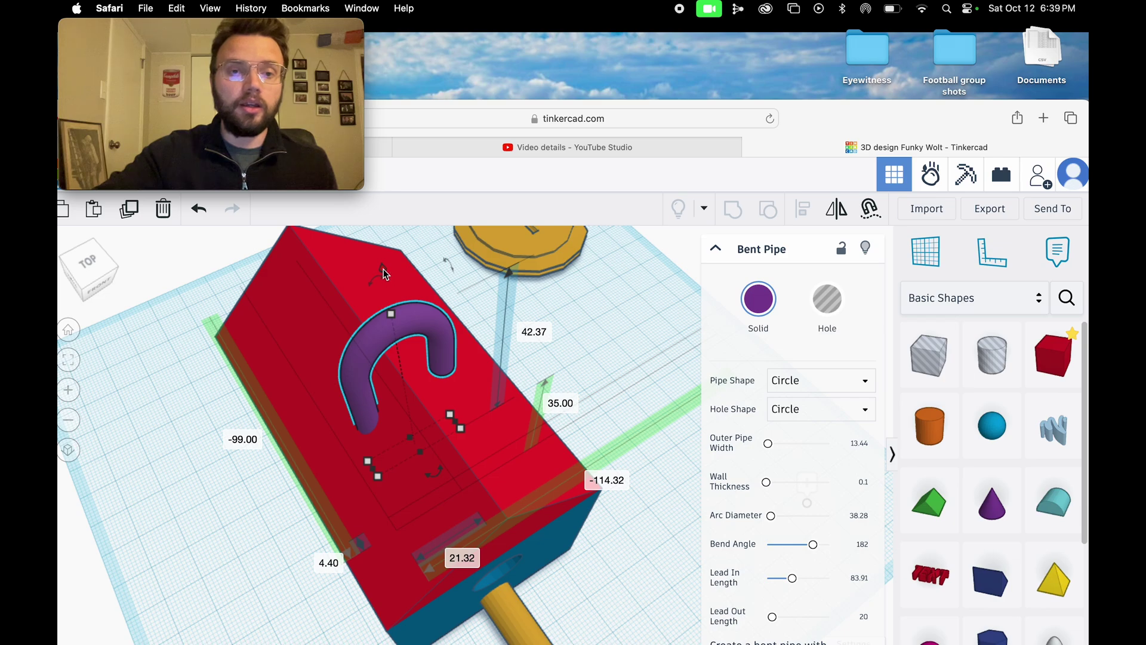
drag(383, 269, 393, 295)
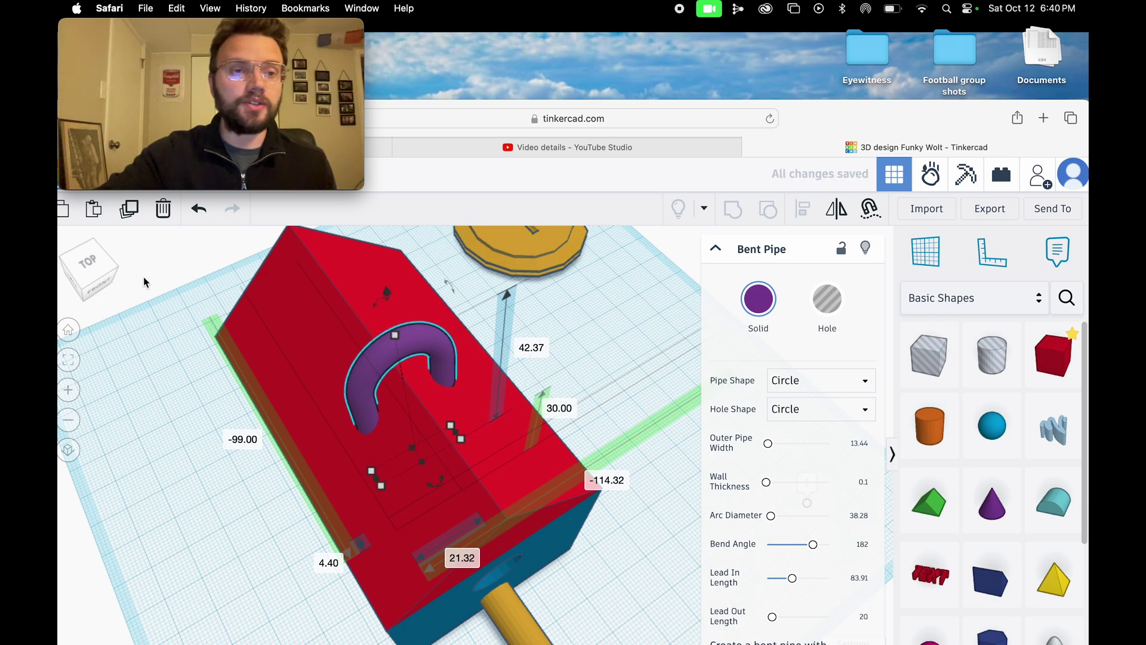
click(102, 280)
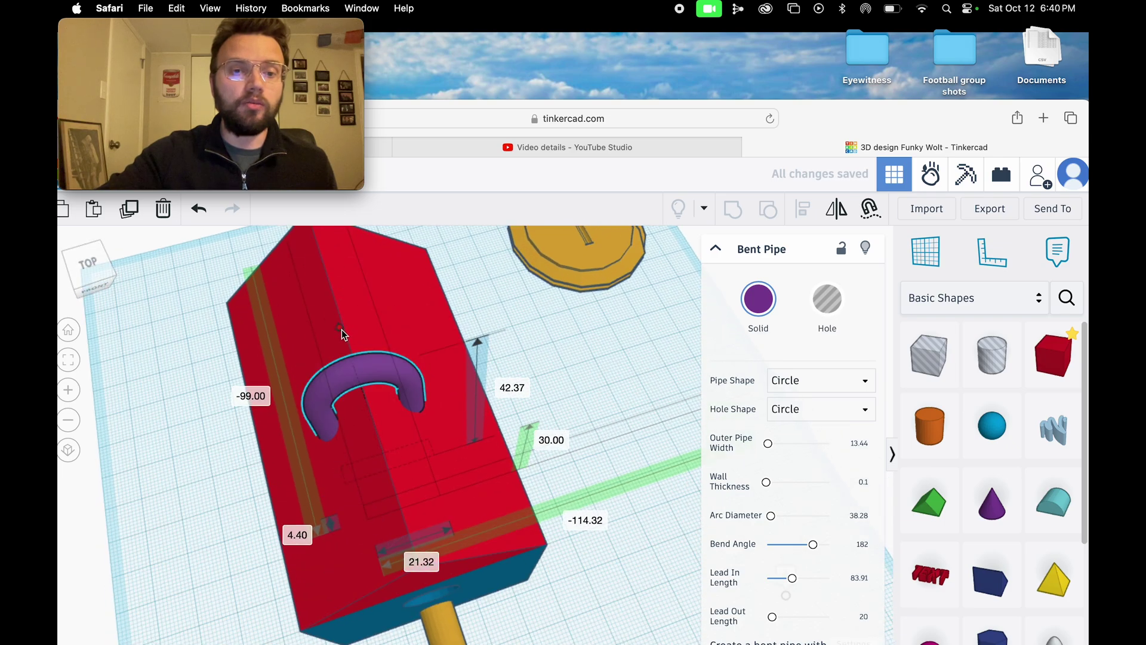
drag(342, 329, 342, 338)
Center the bent pipe loop across the birdhouse's width by aligning the two shapes.
right_drag(342, 337, 362, 390)
shift+click(362, 390)
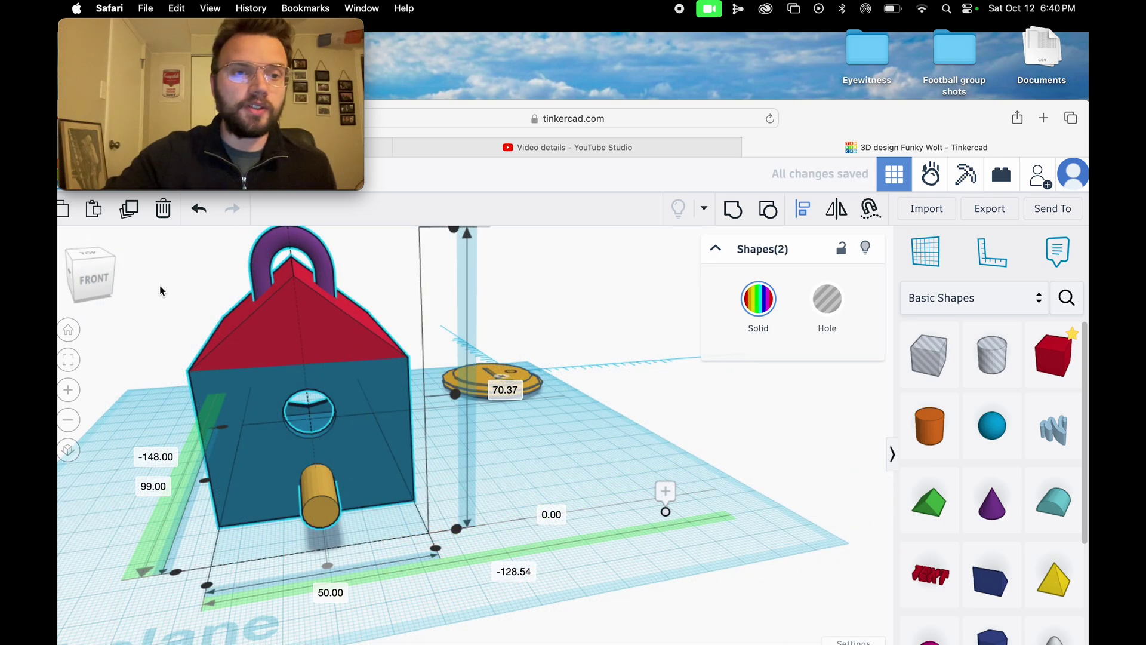
click(556, 308)
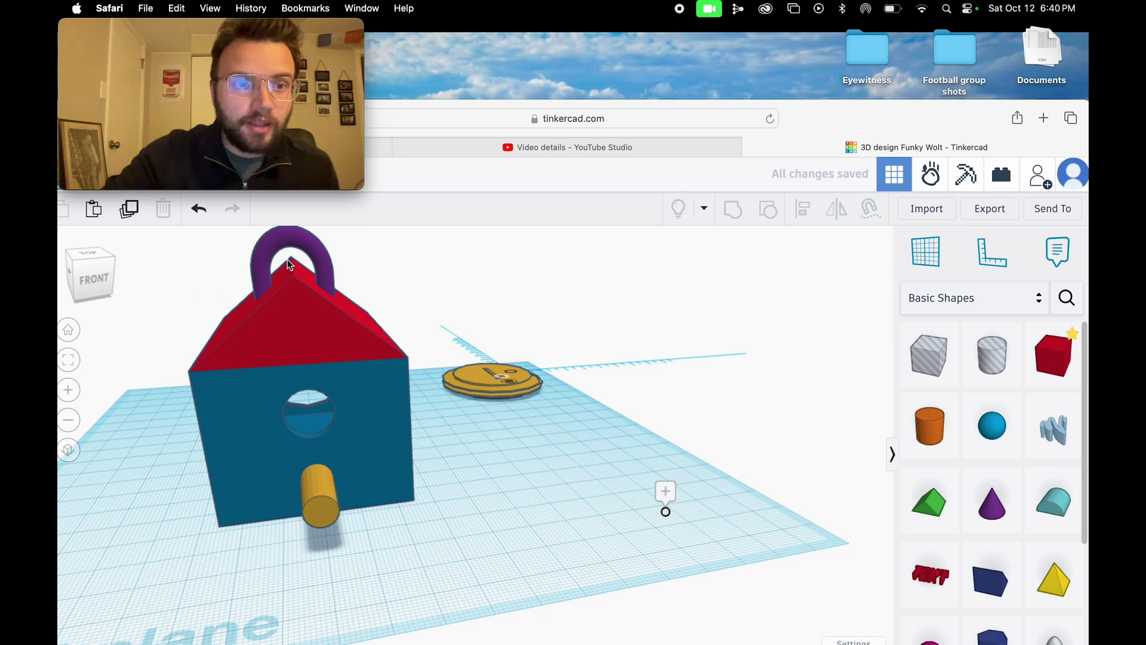
Change the bent pipe loop's solid color to the dark blue preset.
click(326, 276)
click(758, 298)
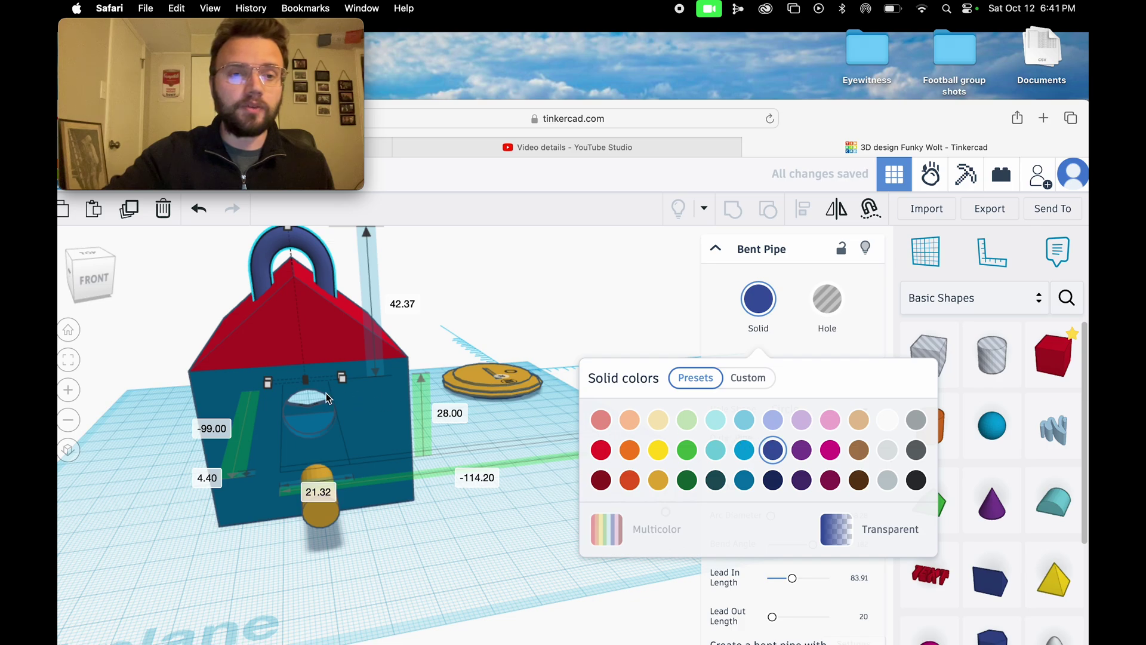
click(172, 324)
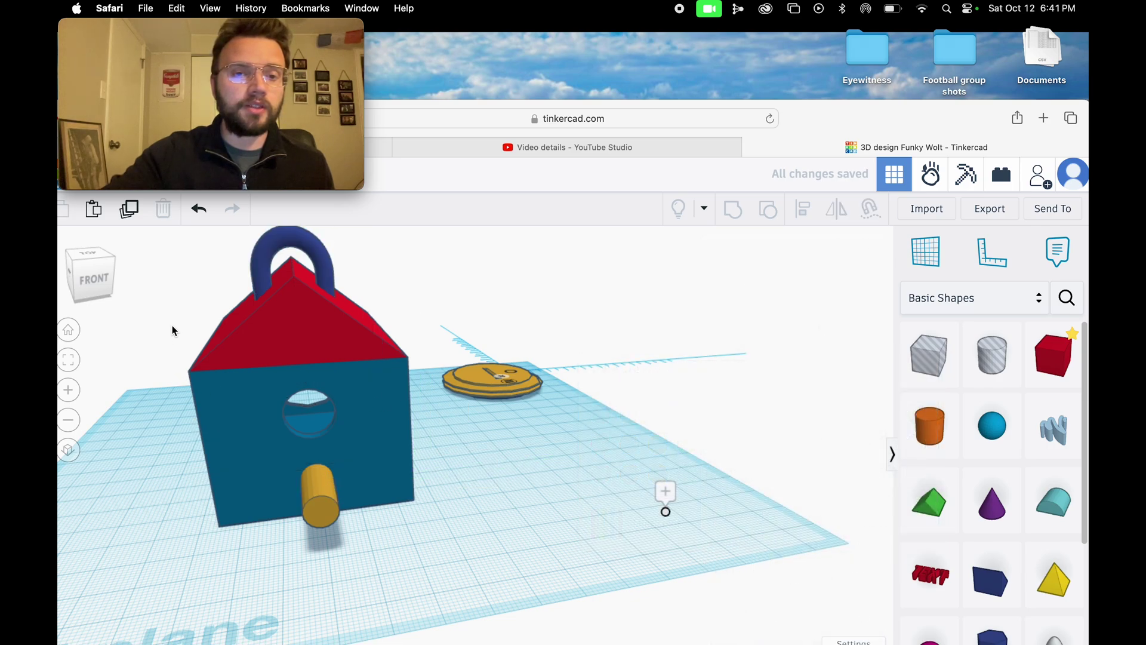
right_drag(146, 317, 522, 385)
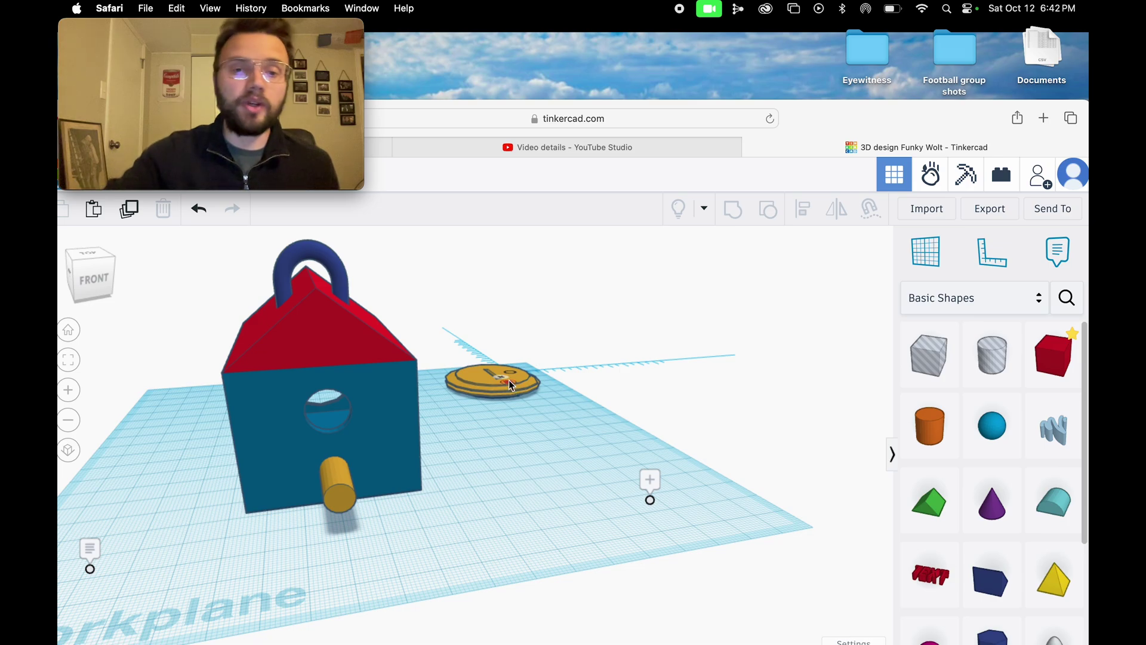
Mirror the yellow slotted screw cap beside the birdhouse along its vertical axis.
click(485, 389)
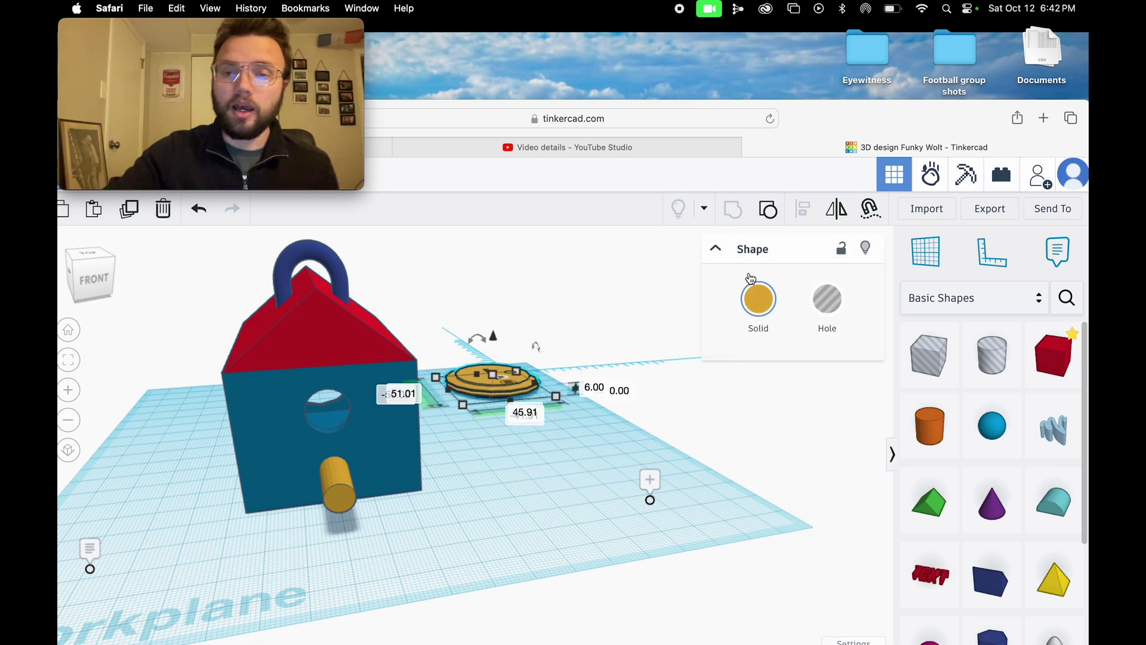
click(842, 214)
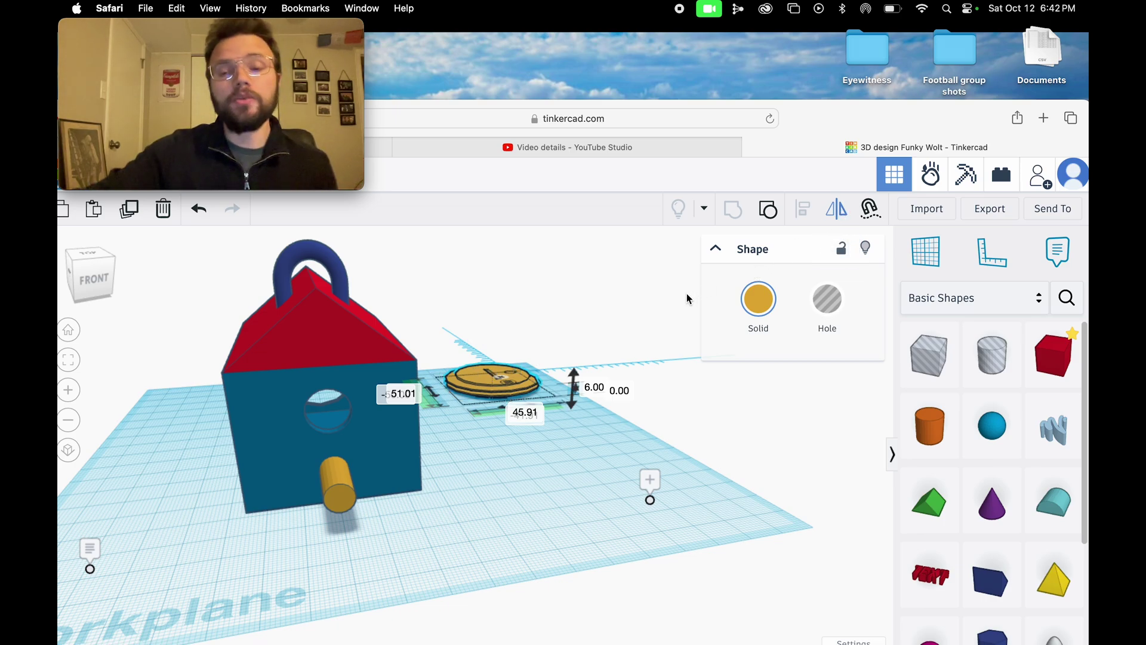
click(575, 383)
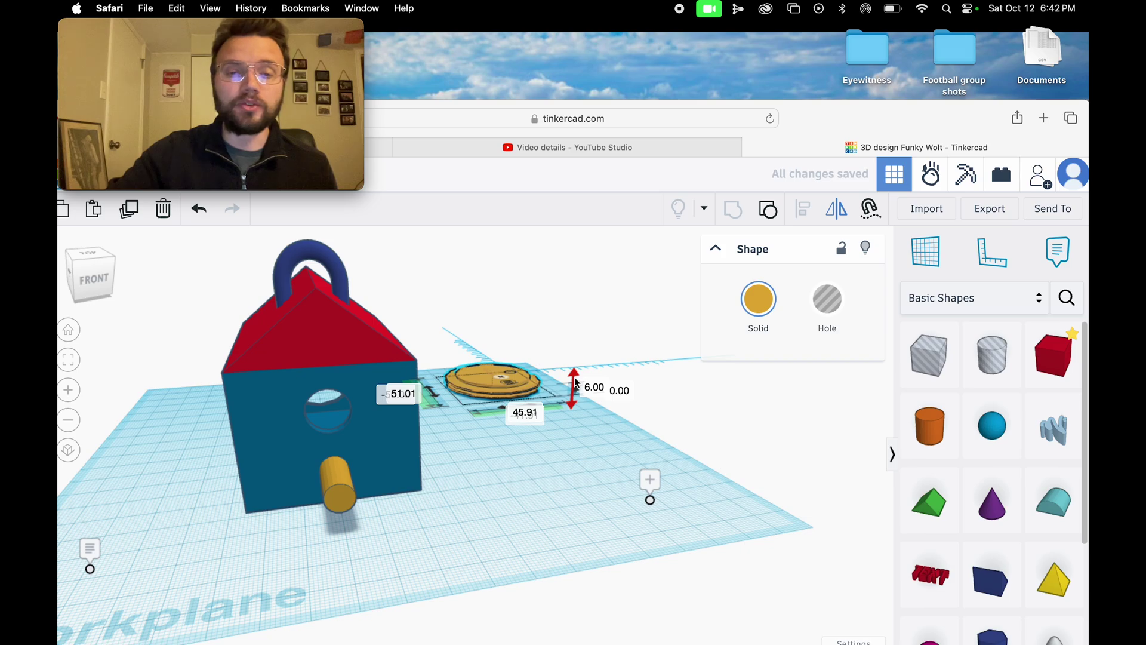
click(574, 383)
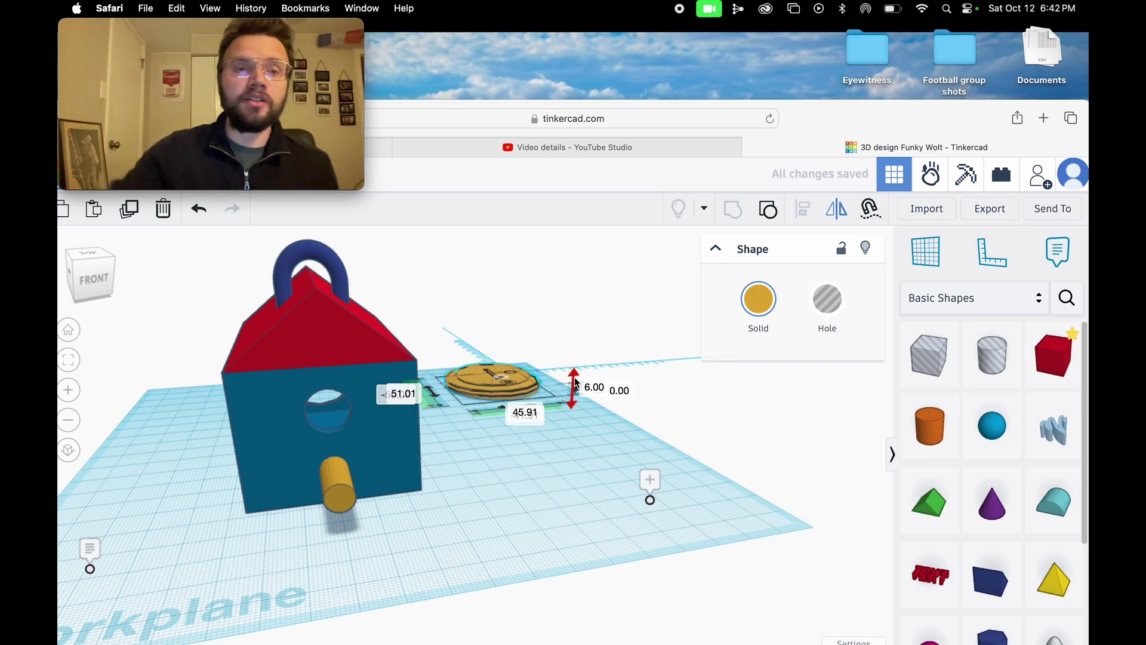
click(91, 279)
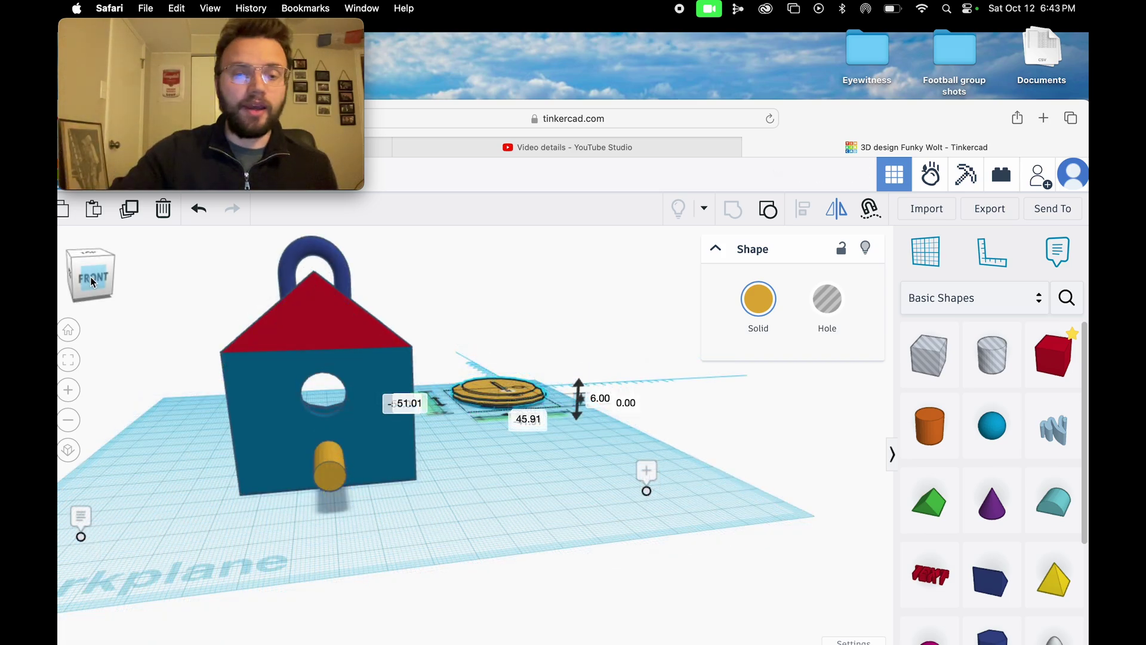
mouse_move(91, 281)
mouse_down()
mouse_move(128, 279)
mouse_move(95, 281)
mouse_up()
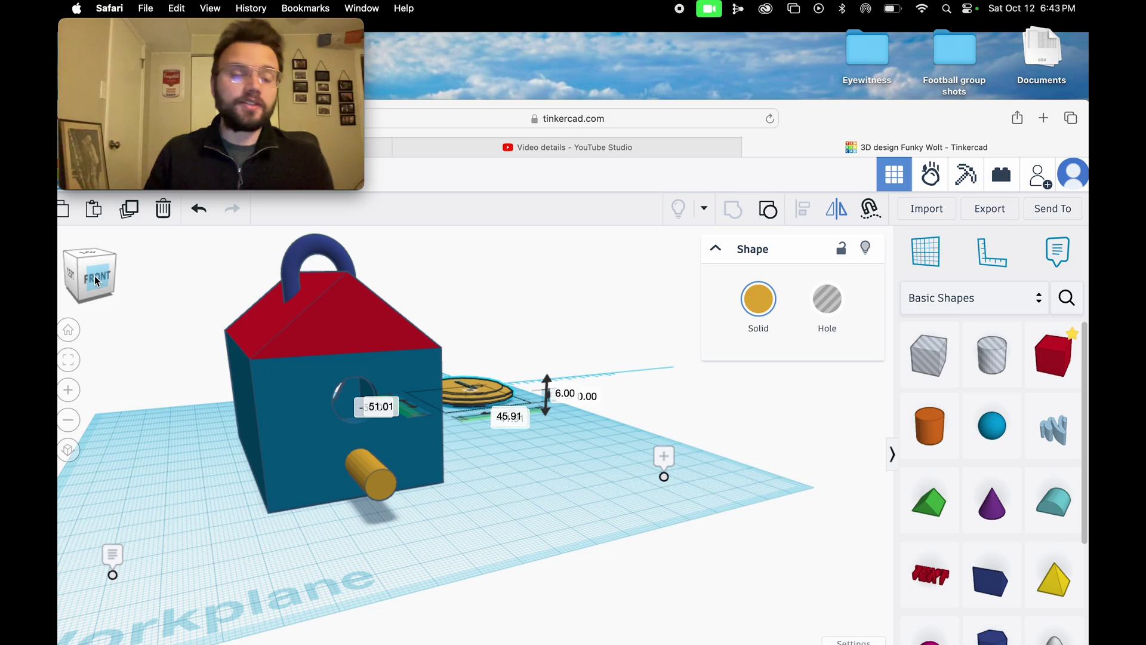